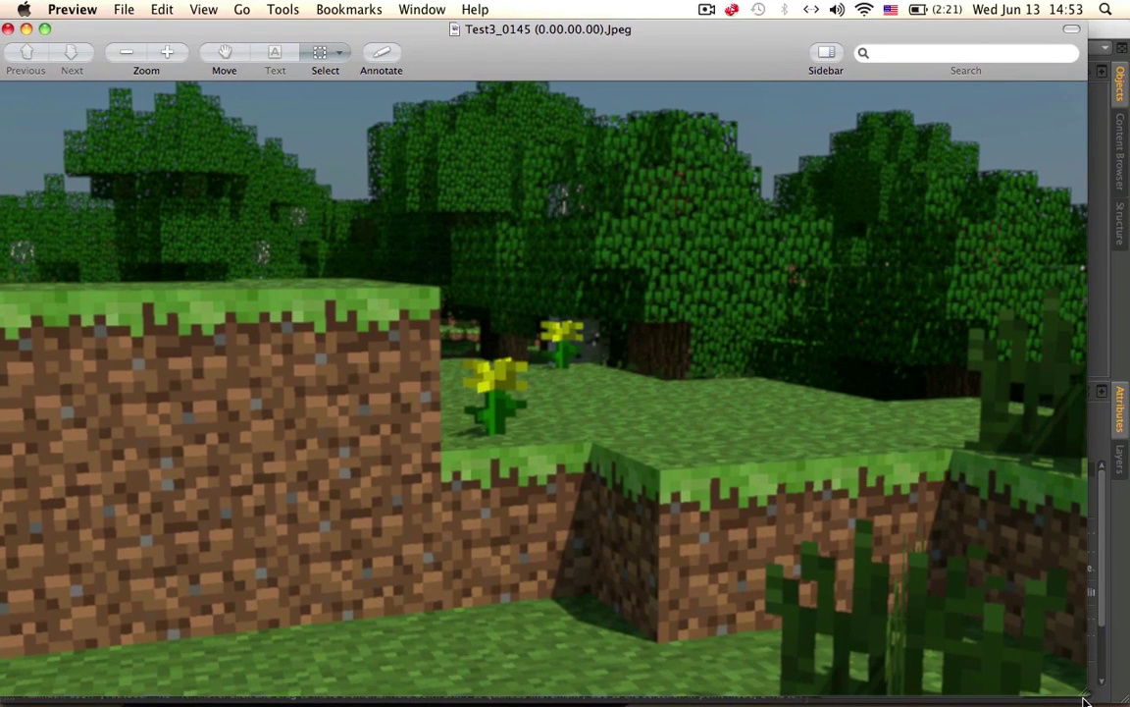
# Step: Examine the trees, flowers, grass and dirt blocks in the reference render Test3_0145, and close the image and its Animations folder window
pyautogui.moveTo(1084, 693); pyautogui.dragTo(1119, 699)
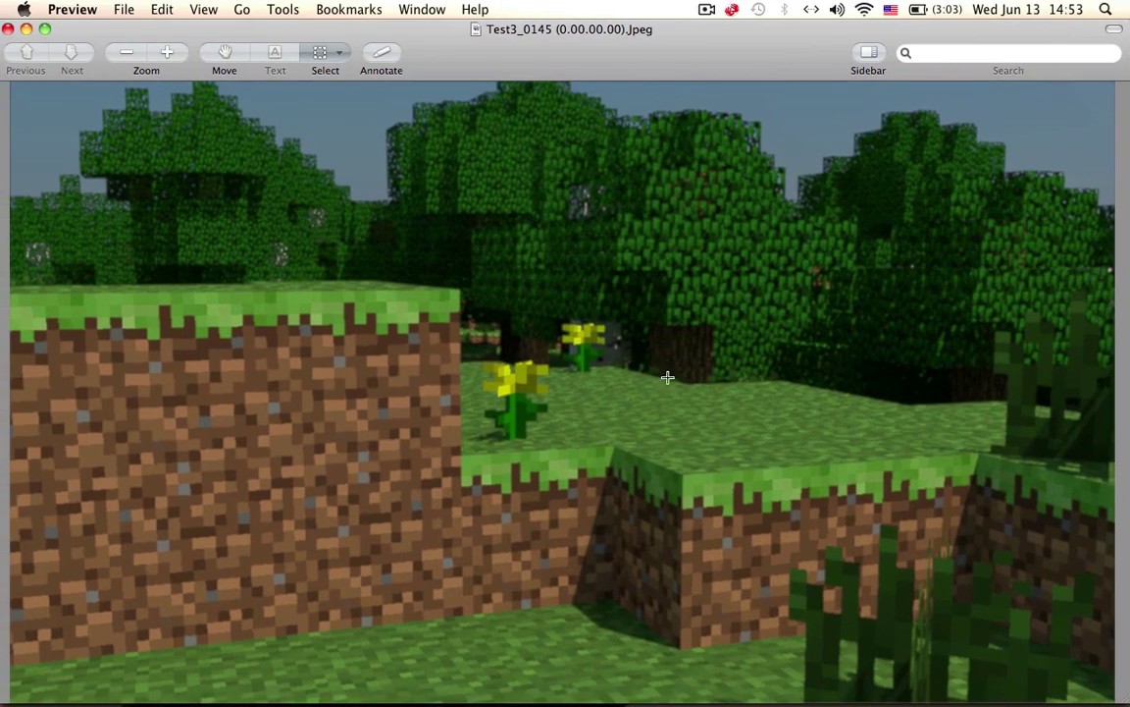
pyautogui.moveTo(684, 381); pyautogui.dragTo(623, 374)
pyautogui.click(794, 372)
pyautogui.moveTo(12, 283); pyautogui.dragTo(951, 285)
pyautogui.click(782, 394)
pyautogui.keyDown('super'); pyautogui.click(523, 28); pyautogui.keyUp('super')
pyautogui.click(754, 34)
pyautogui.moveTo(650, 168); pyautogui.dragTo(843, 459)
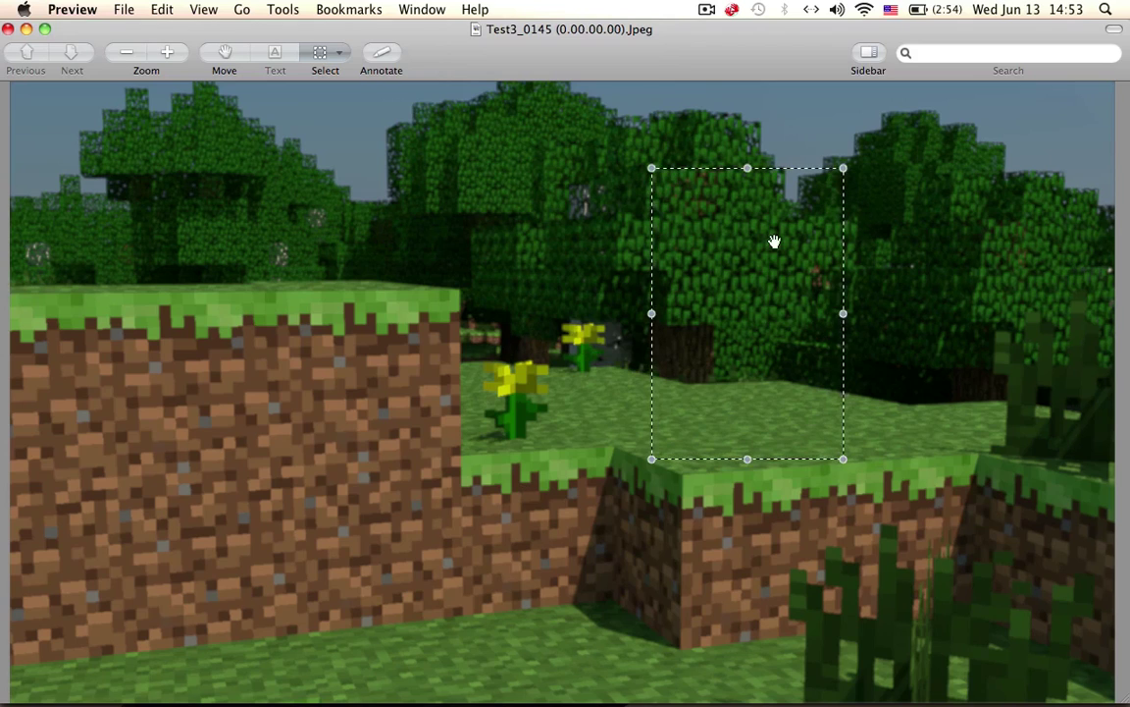
pyautogui.click(859, 227)
pyautogui.moveTo(645, 205); pyautogui.dragTo(891, 260)
pyautogui.click(898, 372)
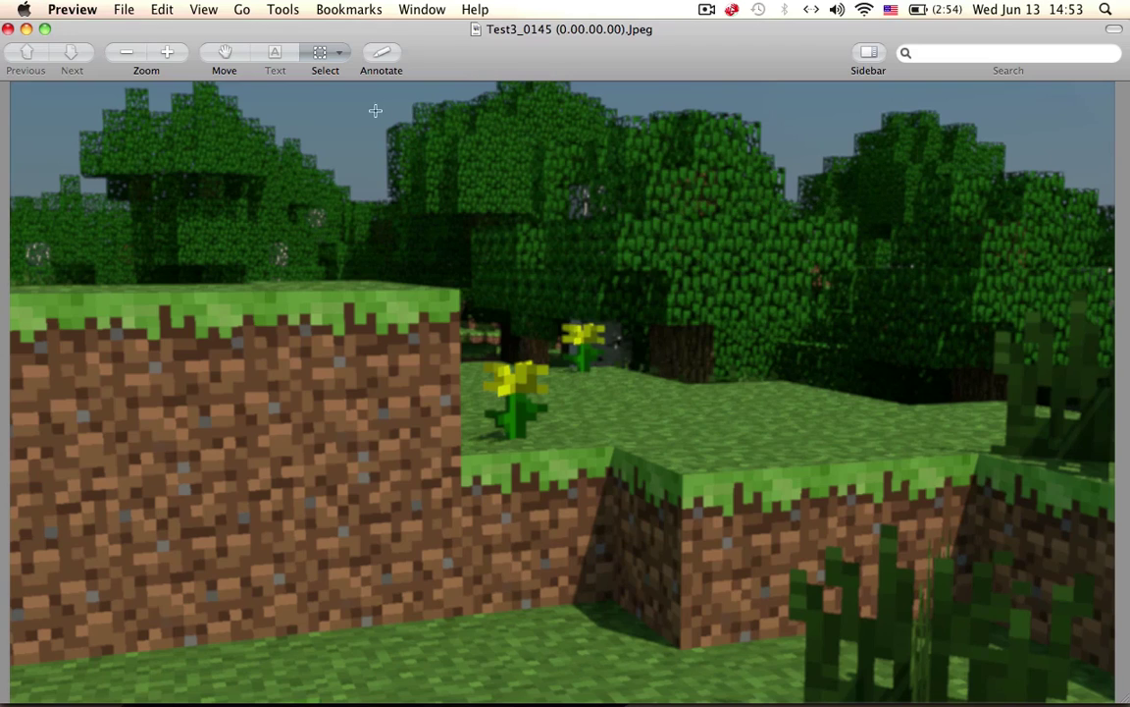
pyautogui.moveTo(374, 110); pyautogui.dragTo(694, 449)
pyautogui.click(843, 129)
pyautogui.moveTo(412, 212); pyautogui.dragTo(527, 111)
pyautogui.click(268, 188)
pyautogui.moveTo(75, 144); pyautogui.dragTo(340, 398)
pyautogui.click(353, 148)
pyautogui.moveTo(85, 177); pyautogui.dragTo(257, 152)
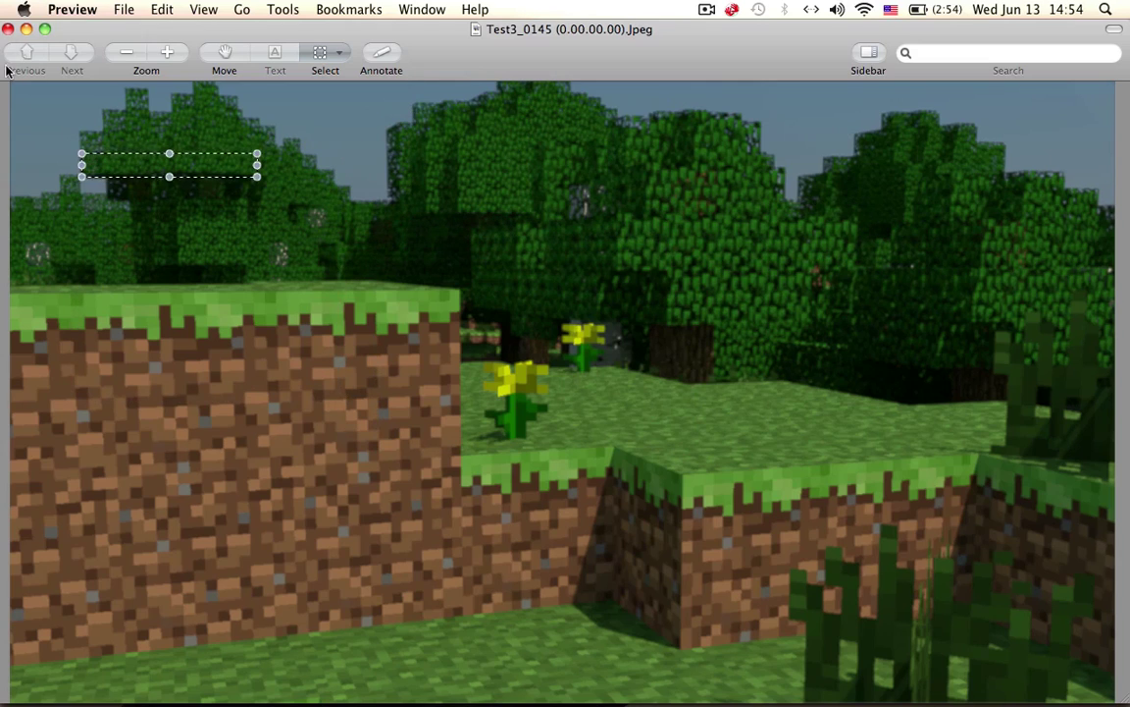
pyautogui.click(16, 104)
pyautogui.moveTo(84, 118); pyautogui.dragTo(297, 265)
pyautogui.click(497, 300)
pyautogui.moveTo(45, 285); pyautogui.dragTo(613, 638)
pyautogui.click(787, 551)
pyautogui.moveTo(1050, 397); pyautogui.dragTo(411, 462)
pyautogui.click(186, 350)
pyautogui.click(8, 28)
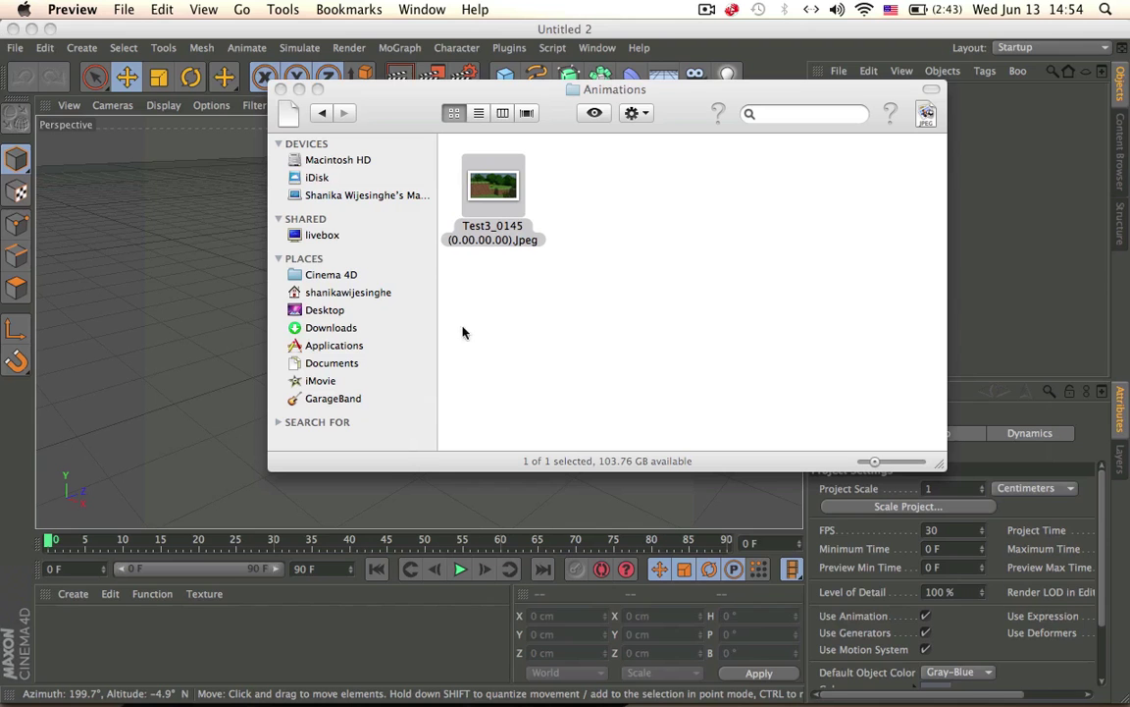
pyautogui.click(279, 89)
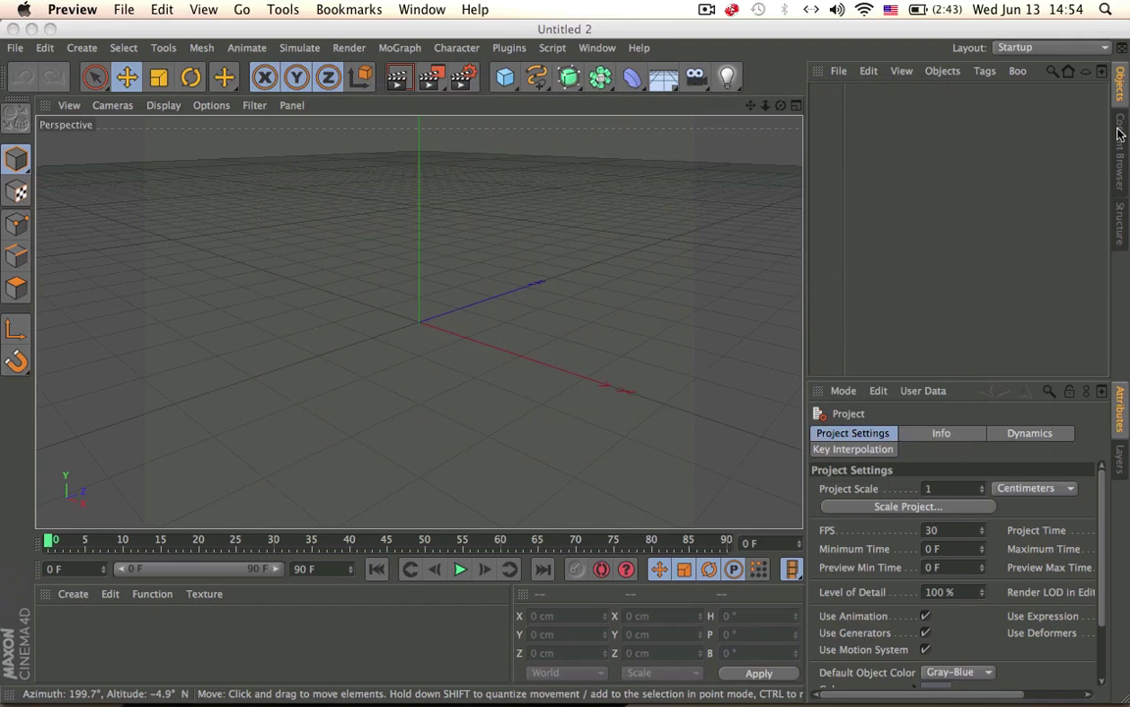
# Step: Load the Set Minecraft terrain from the content library into the empty scene
pyautogui.click(1122, 137)
pyautogui.doubleClick(953, 241)
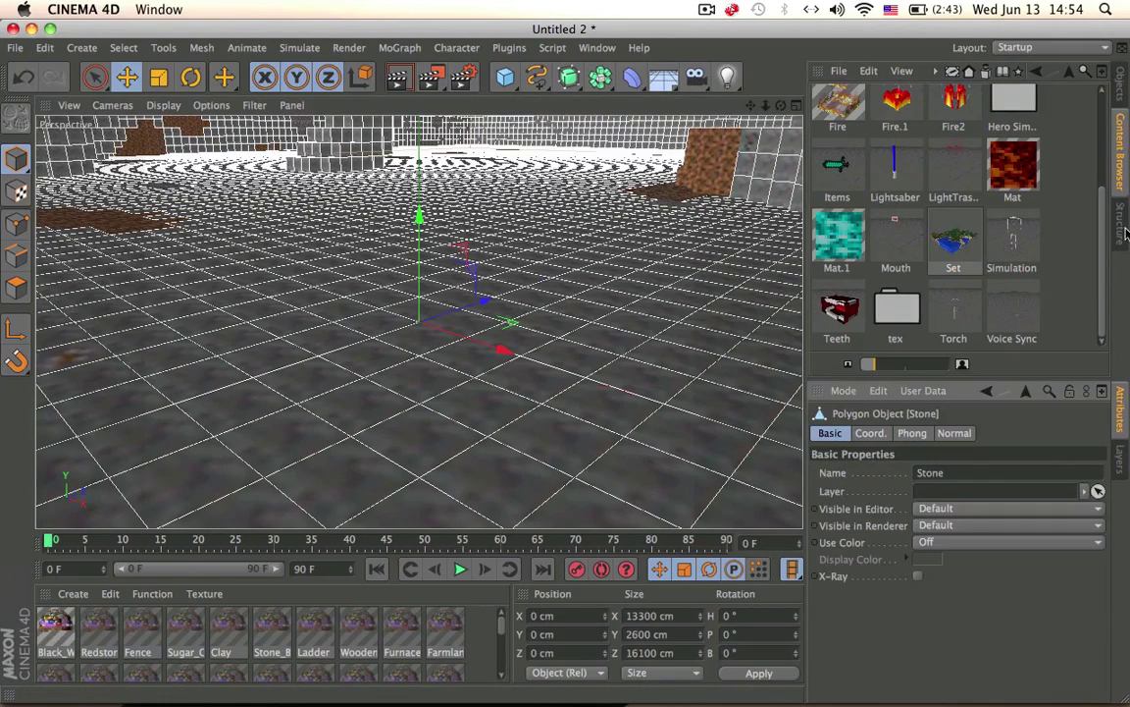
pyautogui.moveTo(564, 362); pyautogui.dragTo(454, 295)
pyautogui.moveTo(617, 138); pyautogui.dragTo(397, 331)
# Step: Select the Set object and turn off the selected-object wireframe display in all viewports
pyautogui.click(845, 92)
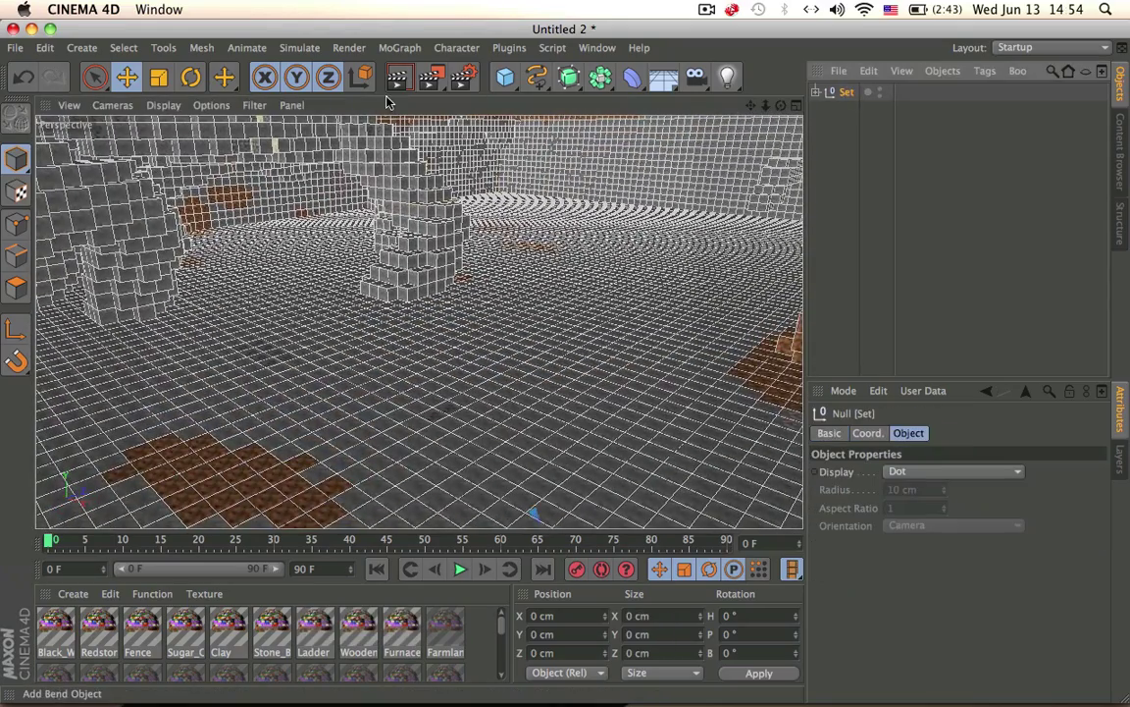
pyautogui.click(214, 105)
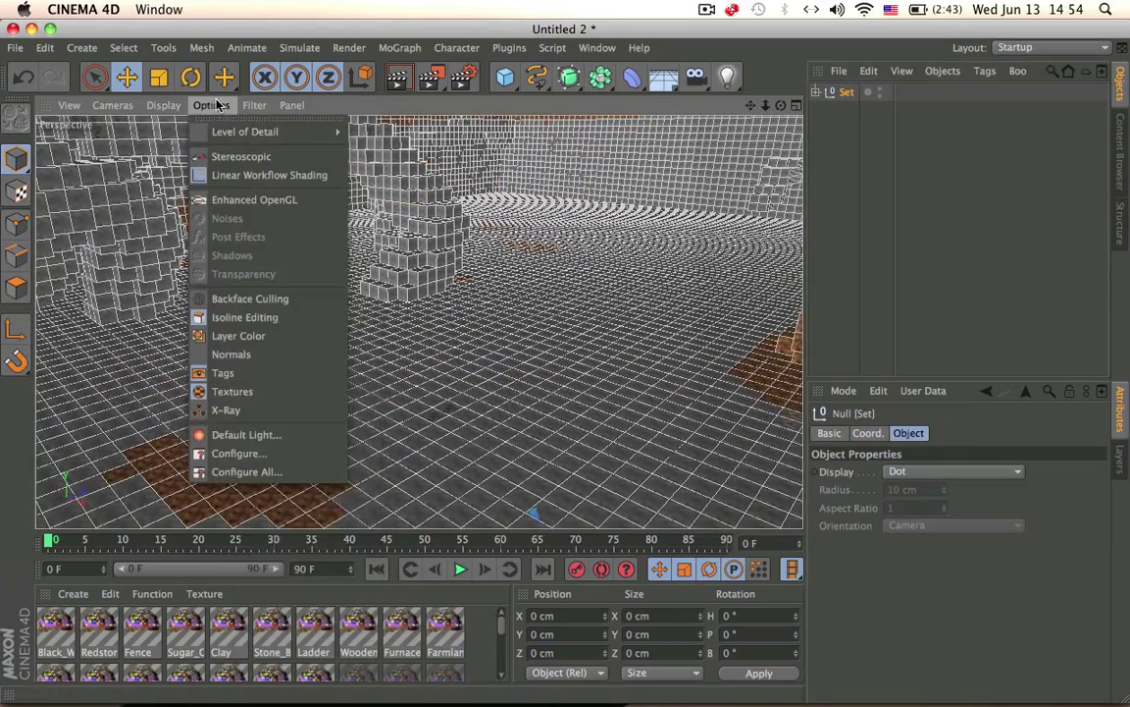
pyautogui.click(276, 471)
pyautogui.click(933, 665)
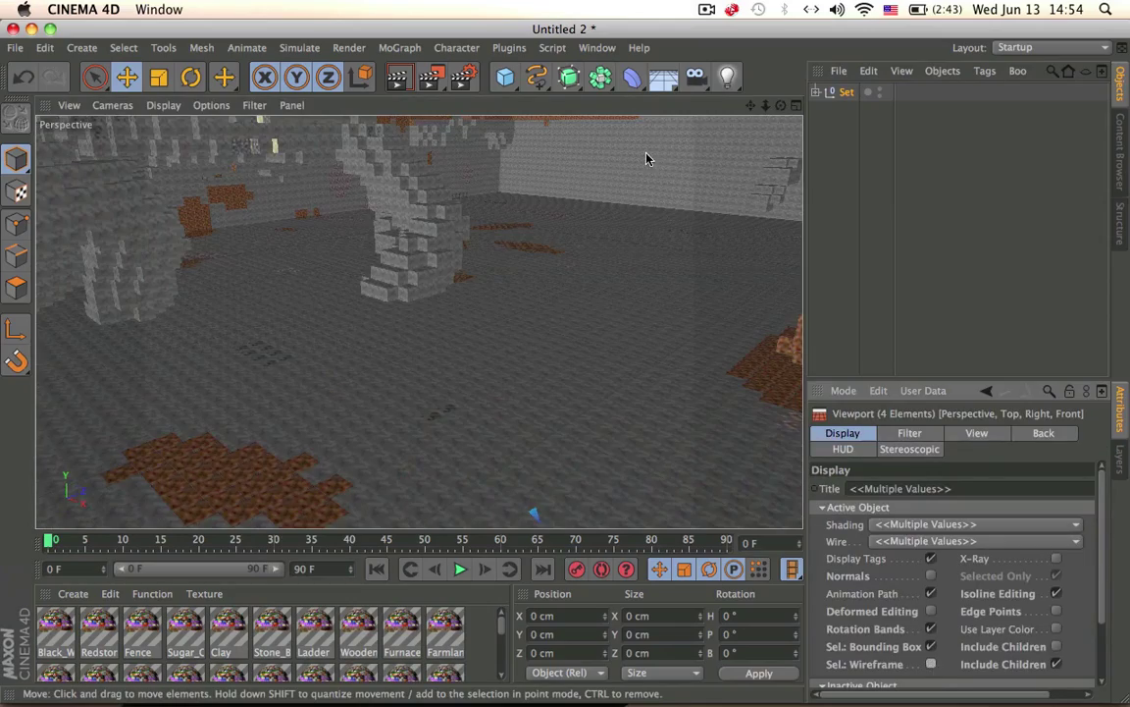
# Step: Try to scale the whole Set terrain down uniformly to about 73%
pyautogui.moveTo(596, 270); pyautogui.dragTo(512, 179)
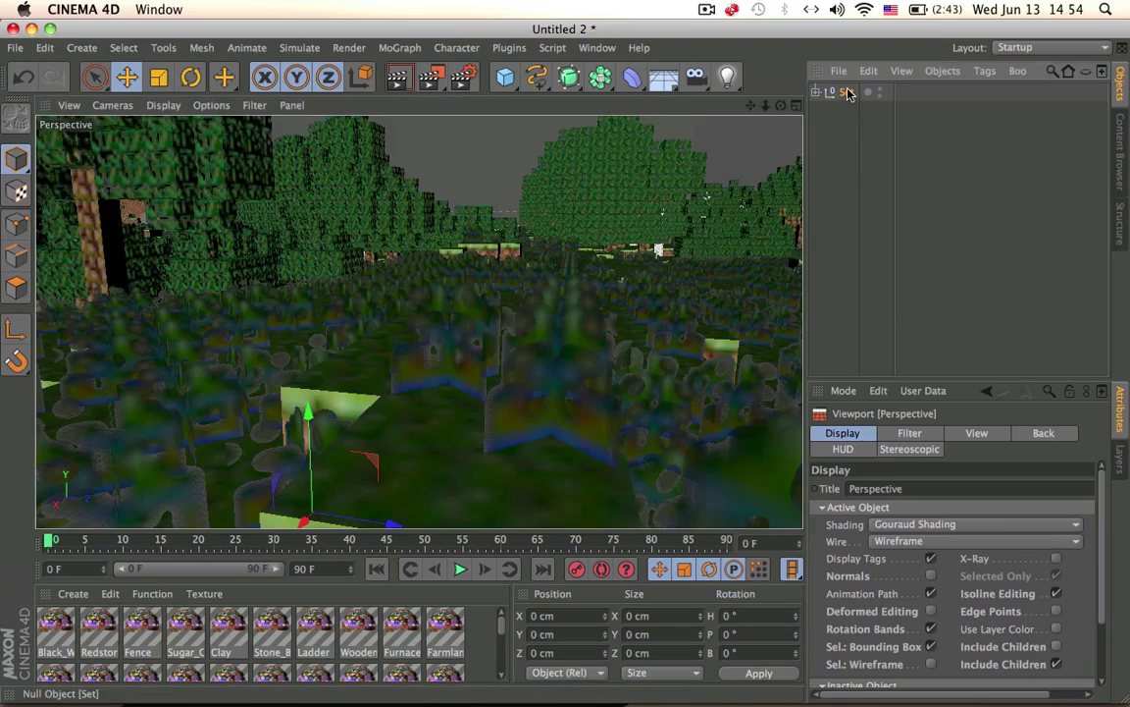
pyautogui.click(846, 92)
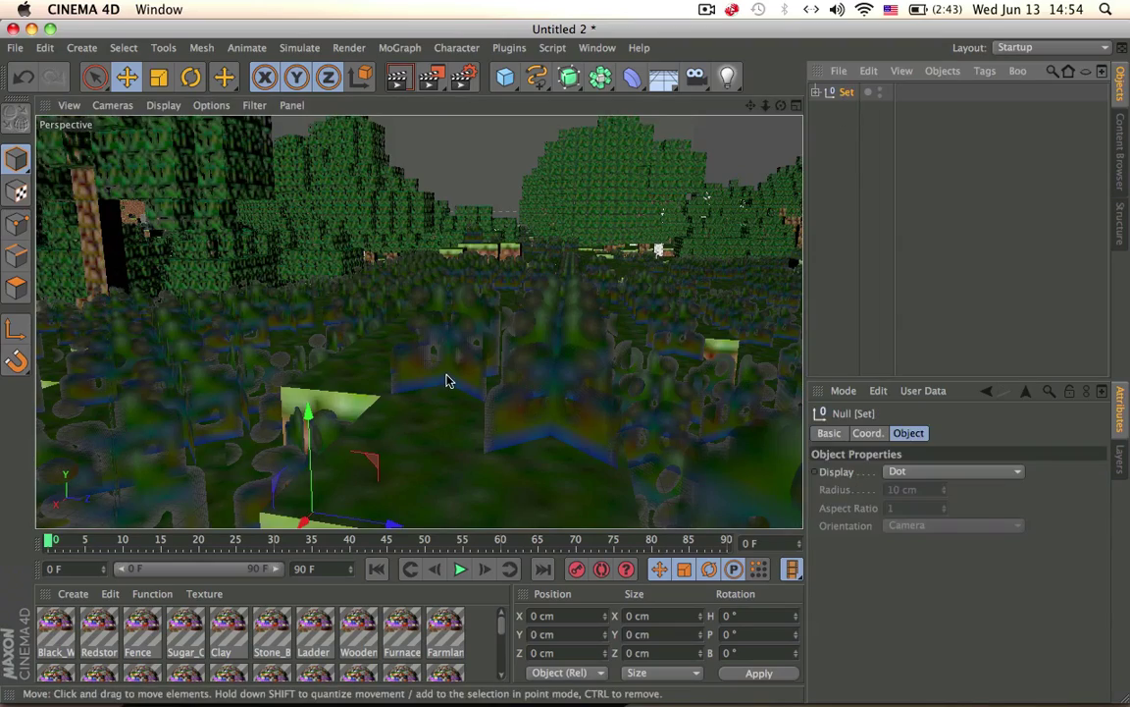
pyautogui.press('t')
pyautogui.moveTo(447, 384); pyautogui.dragTo(348, 409)
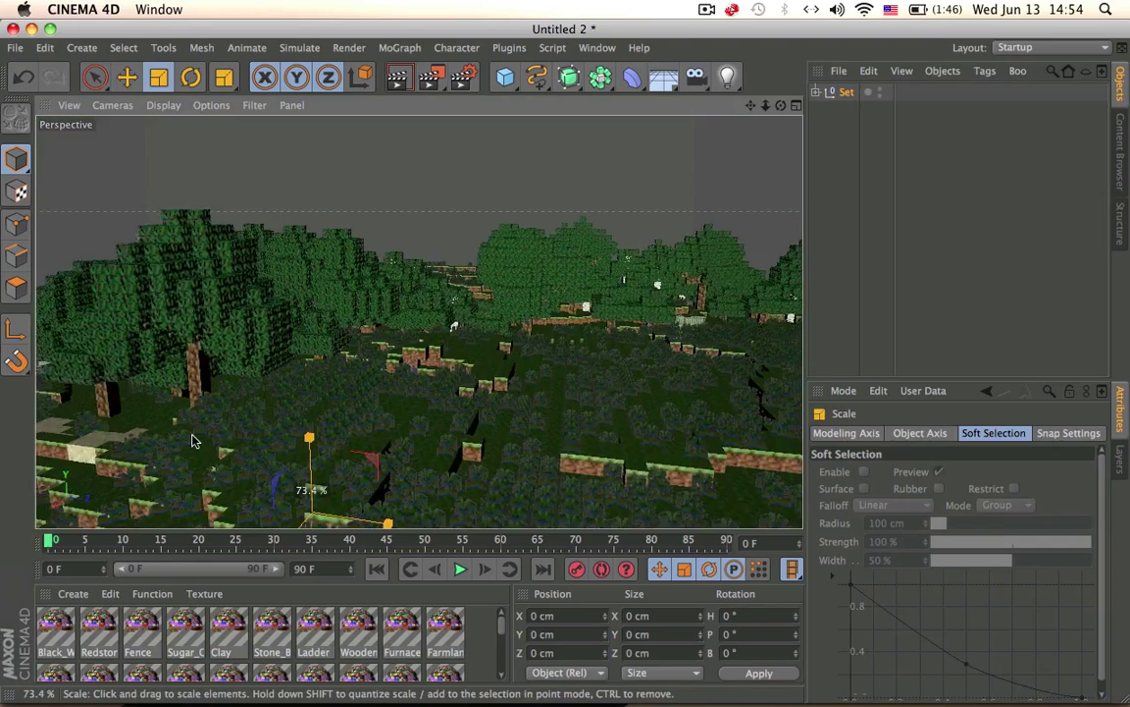
pyautogui.press('e')
pyautogui.moveTo(509, 265); pyautogui.dragTo(623, 336)
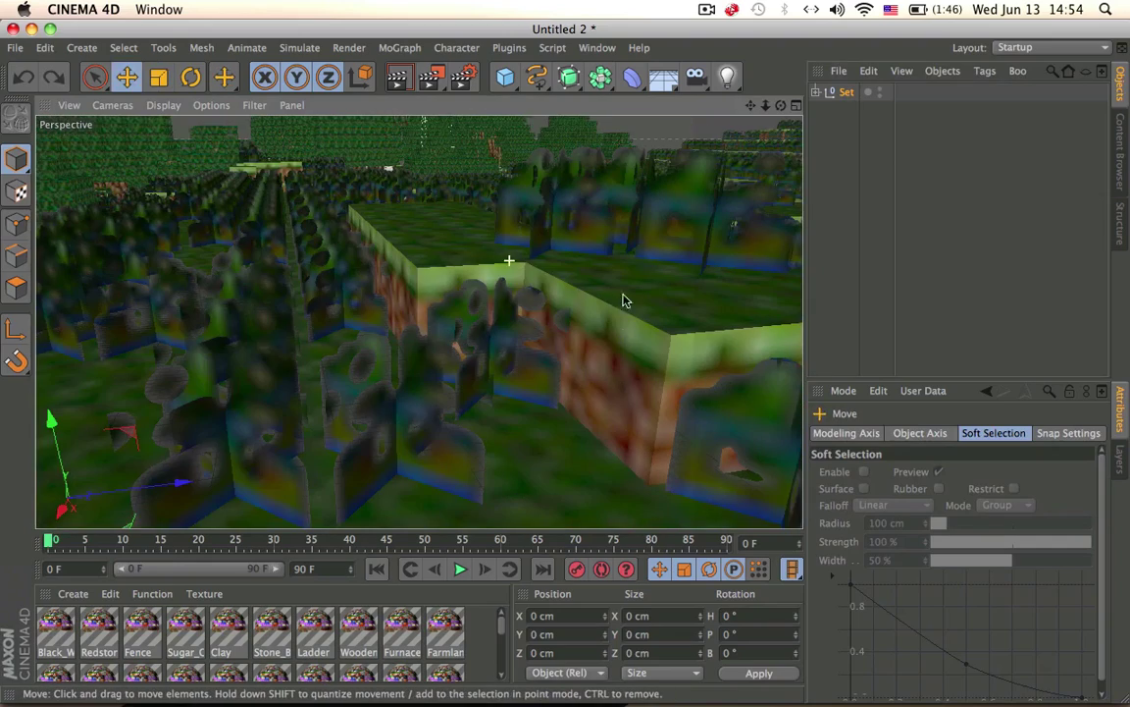
# Step: Turn on the selected-object wireframe display for all viewports and deselect the Set object
pyautogui.click(209, 105)
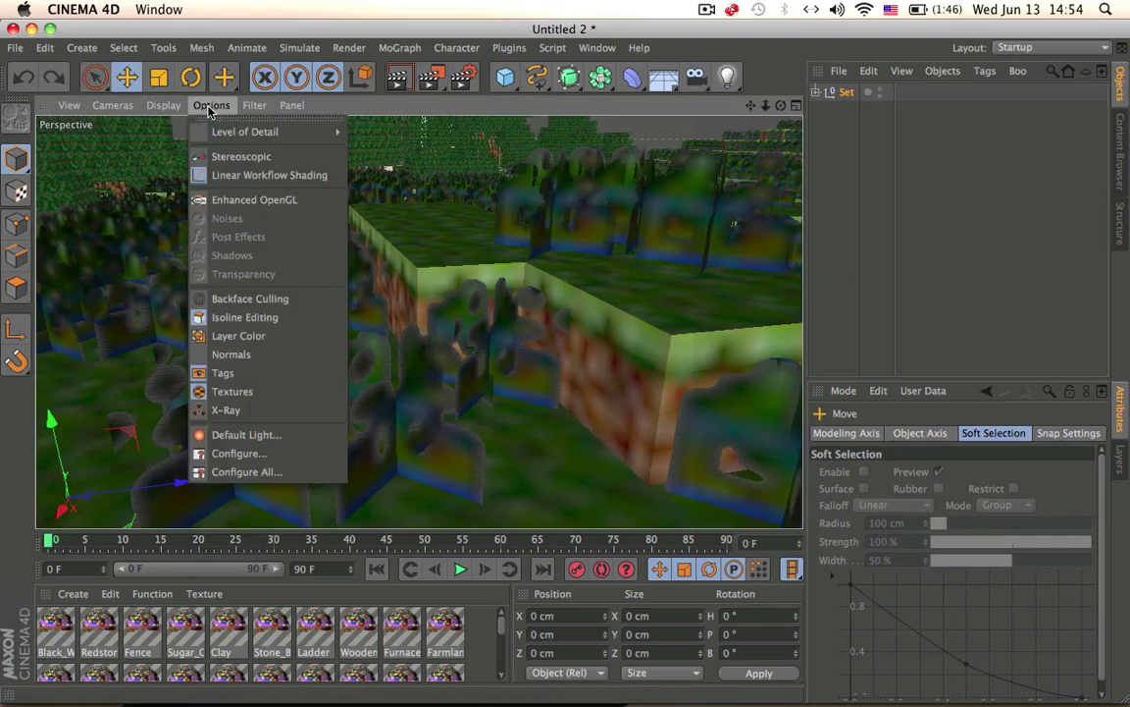
pyautogui.click(285, 471)
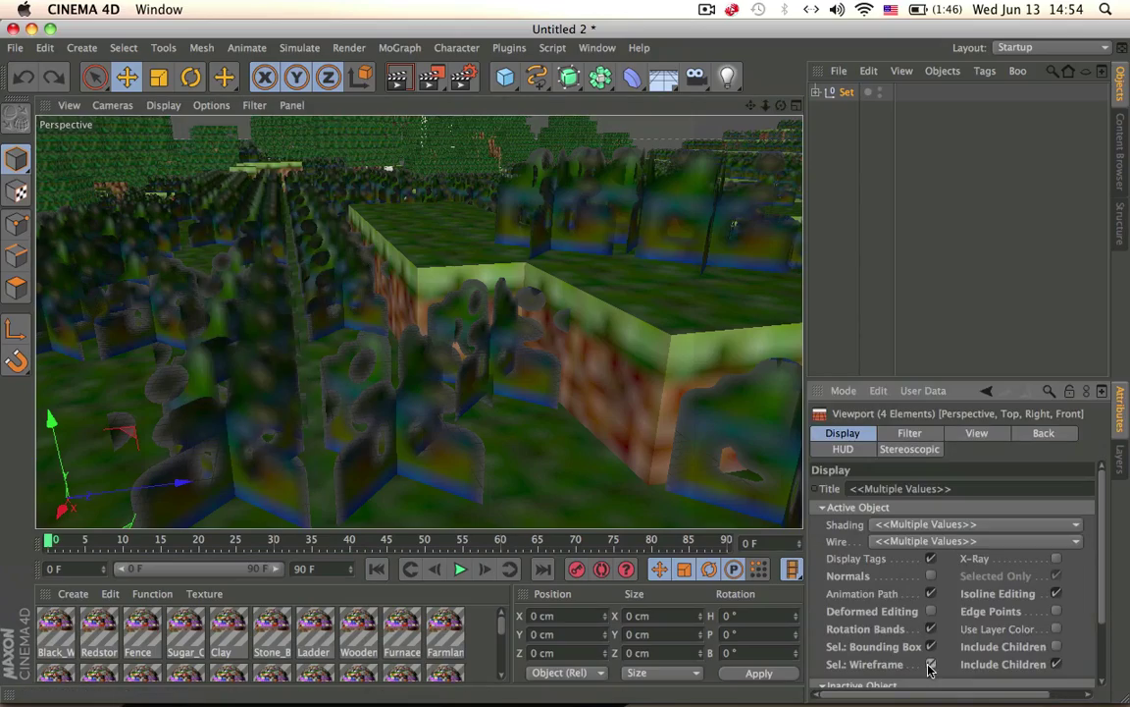
pyautogui.click(930, 665)
pyautogui.click(931, 172)
pyautogui.scroll(-10, 402, 246)
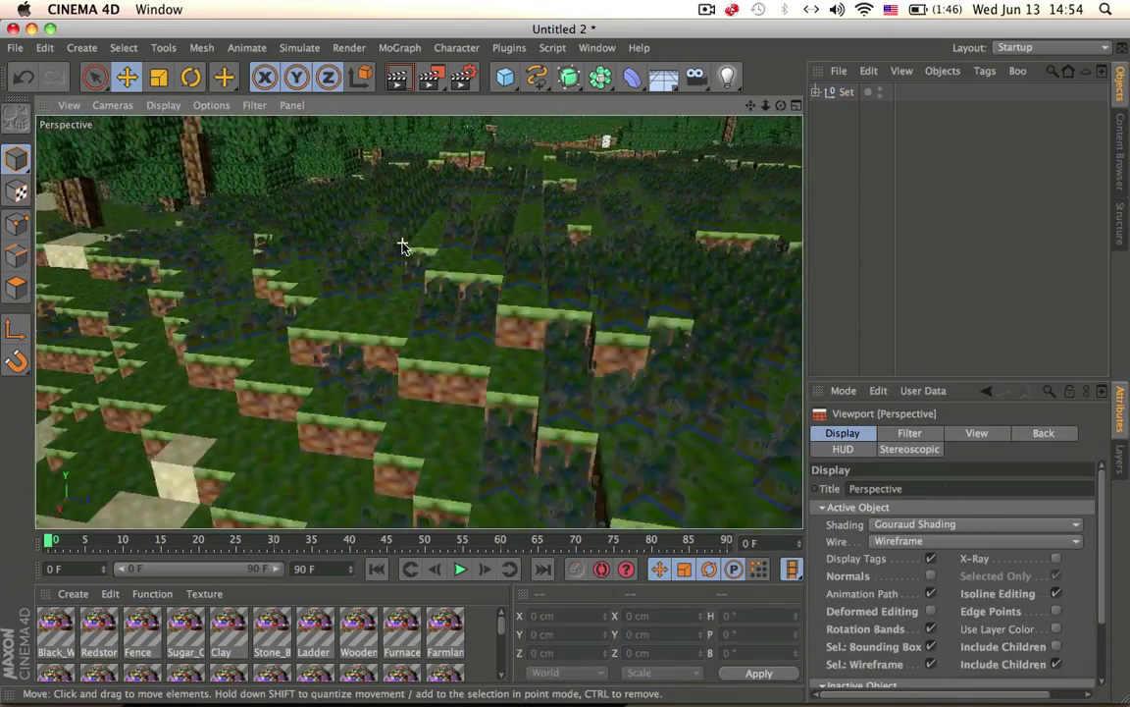
# Step: Frame the perspective view at ground level on the raised dirt block, with two flowers and the forest behind it, as in the reference render
pyautogui.moveTo(402, 245); pyautogui.dragTo(363, 275)
pyautogui.moveTo(419, 322); pyautogui.dragTo(487, 457)
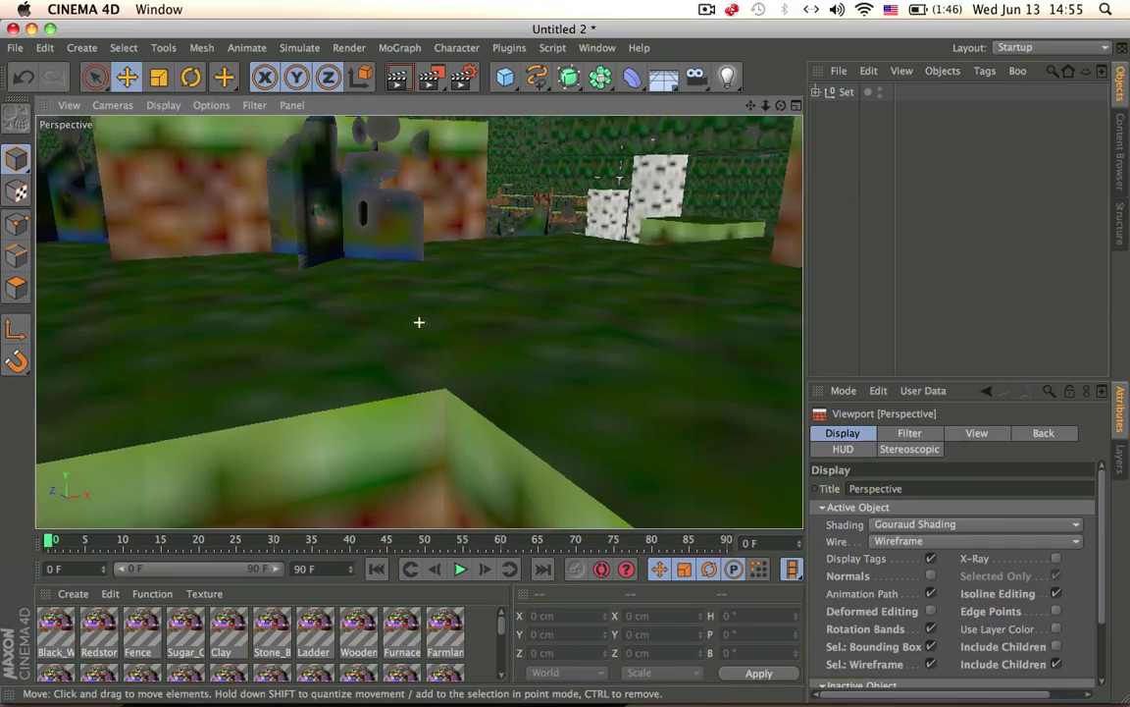
pyautogui.moveTo(419, 322); pyautogui.dragTo(448, 479)
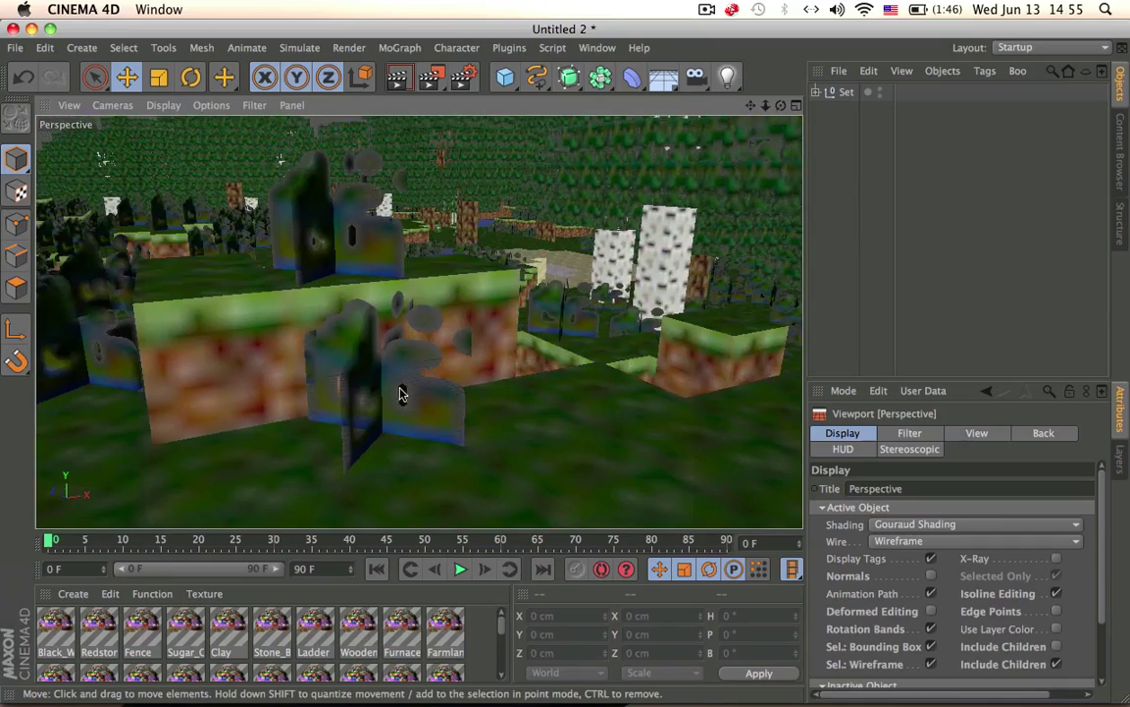
pyautogui.moveTo(400, 388); pyautogui.dragTo(538, 386)
pyautogui.scroll(-10, 537, 393)
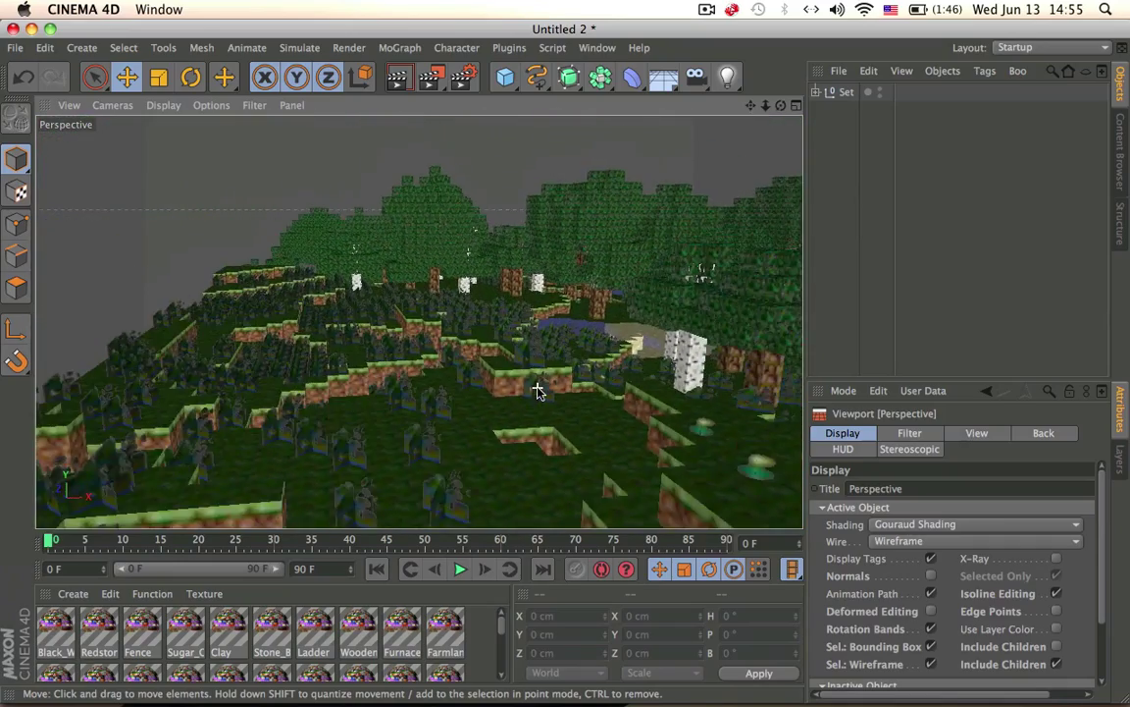
pyautogui.moveTo(616, 399); pyautogui.dragTo(563, 407)
pyautogui.moveTo(445, 305); pyautogui.dragTo(445, 441)
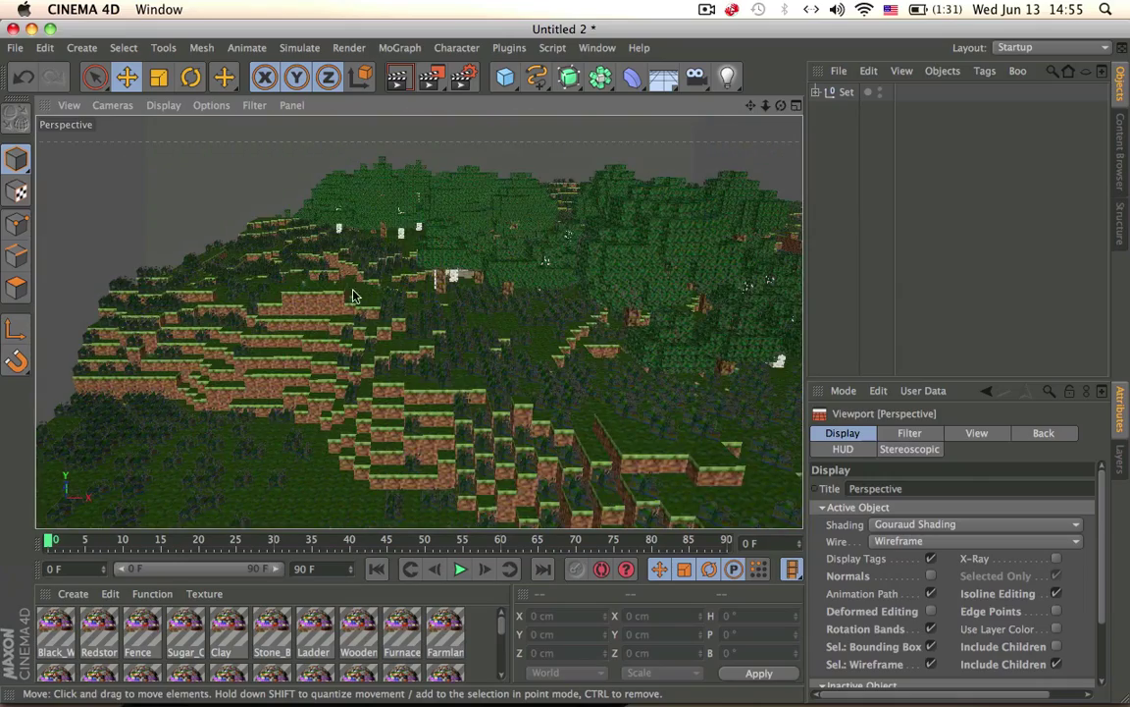
pyautogui.moveTo(355, 295); pyautogui.dragTo(694, 290)
pyautogui.moveTo(517, 323); pyautogui.dragTo(377, 289)
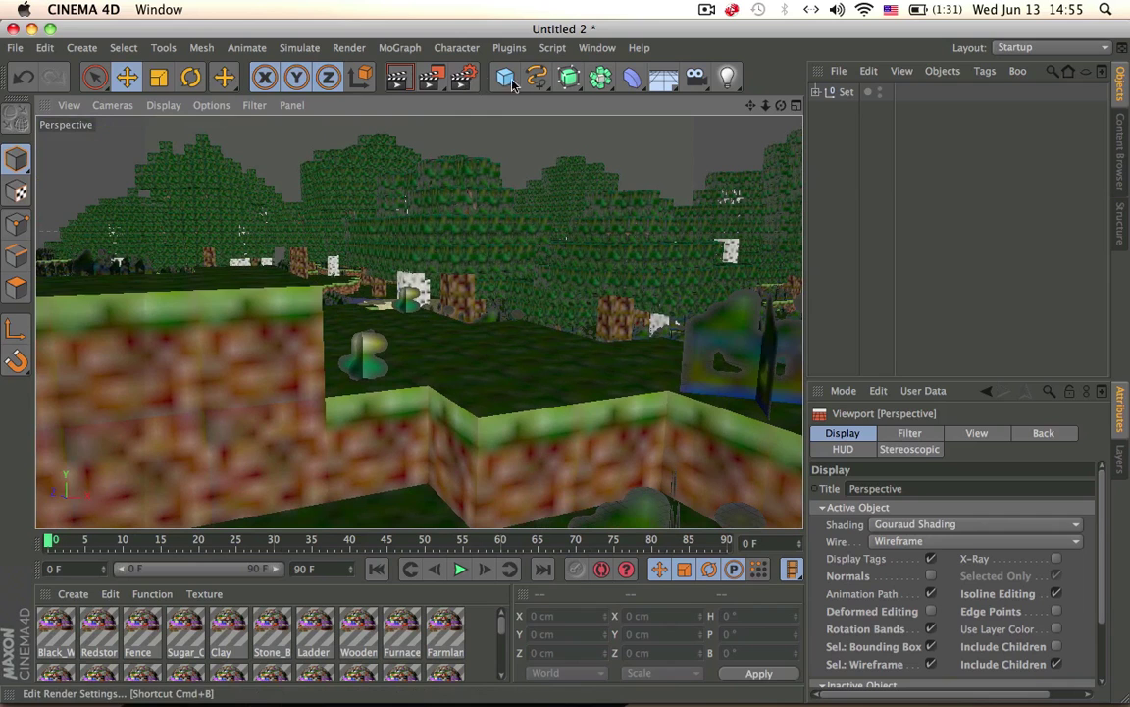
# Step: Add a Physical Sky to the scene
pyautogui.click(663, 77)
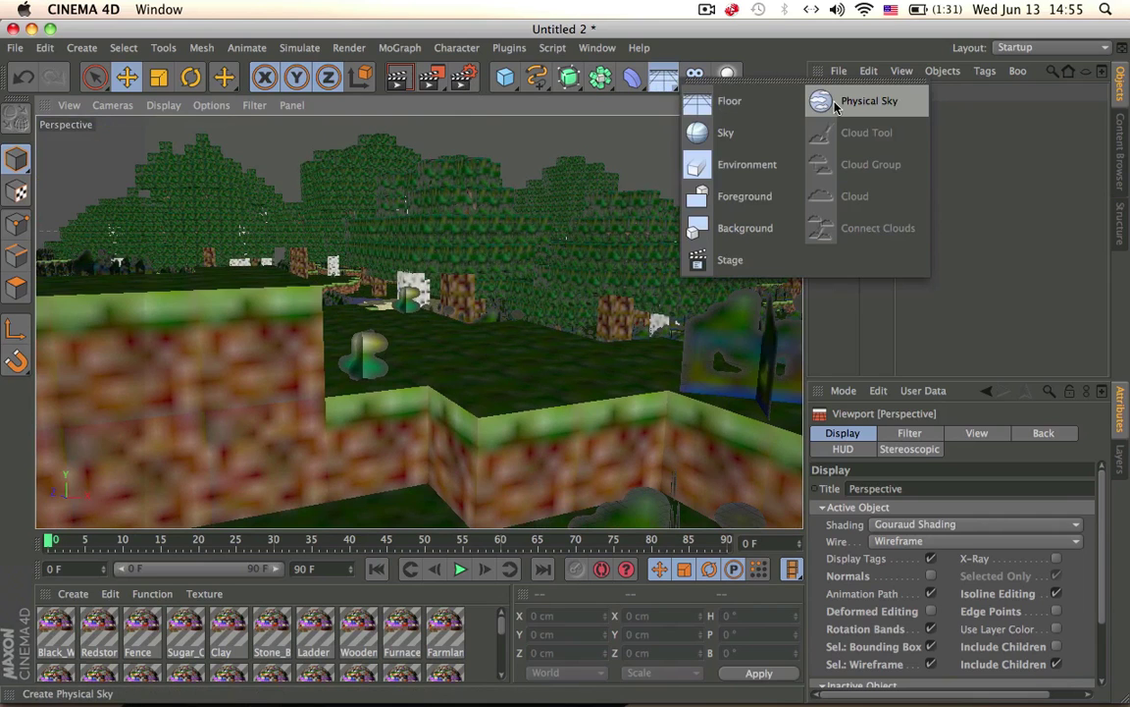
pyautogui.click(836, 104)
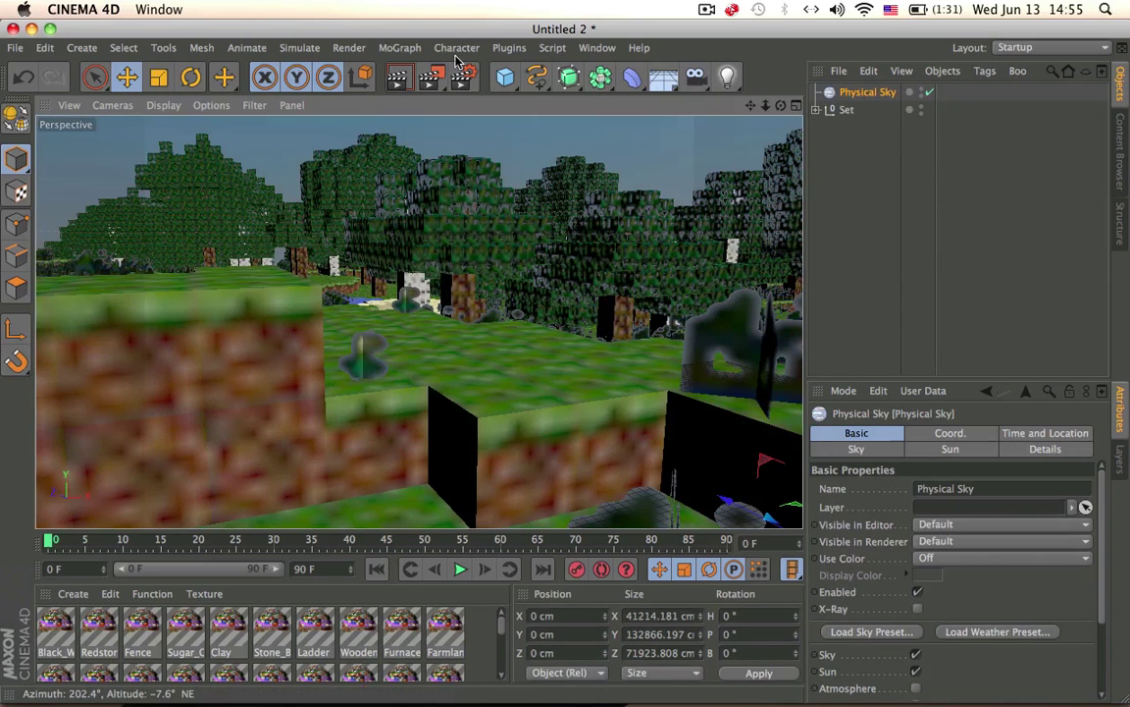
# Step: Set the render output size to 1280 × 720 pixels
pyautogui.click(466, 76)
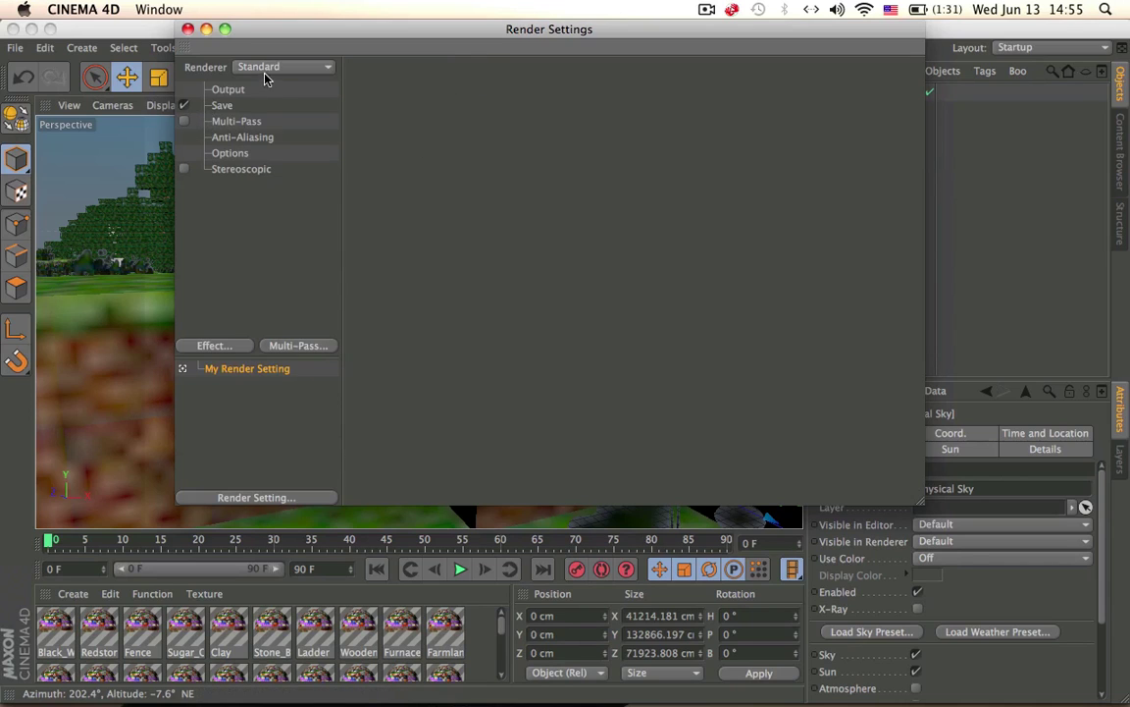
pyautogui.click(229, 90)
pyautogui.doubleClick(474, 116)
pyautogui.press('Tab')
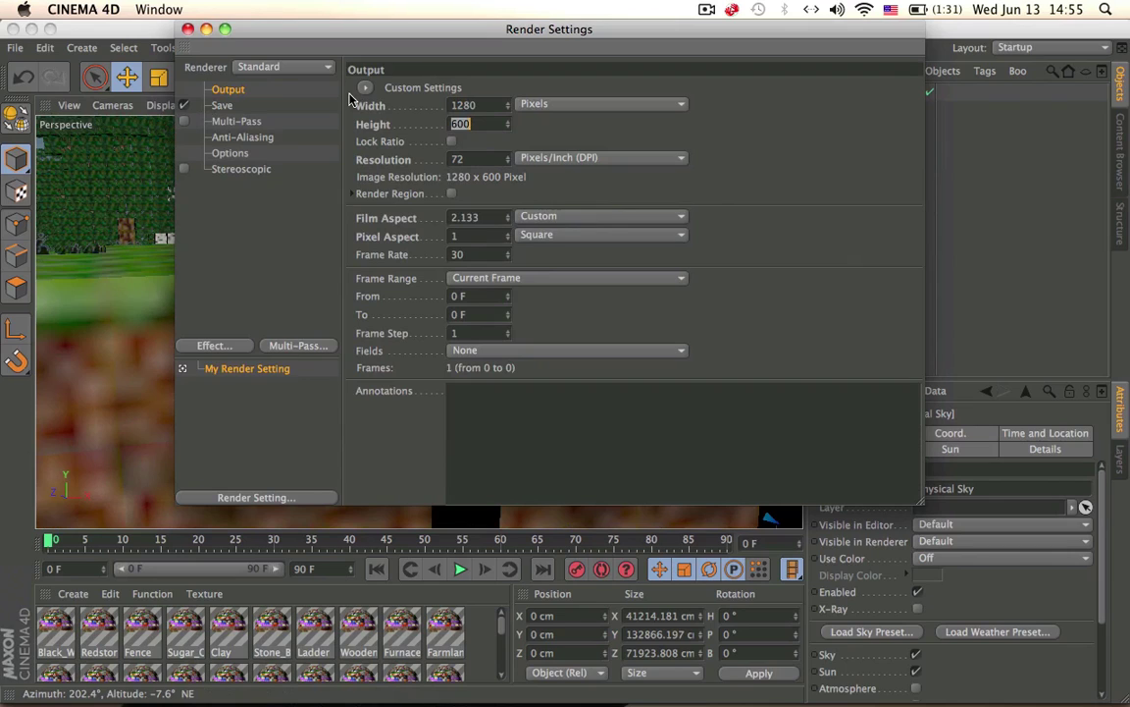
pyautogui.write('720')
pyautogui.press('Return')
# Step: Set the render to save as a file named Test in the Animations folder
pyautogui.click(222, 106)
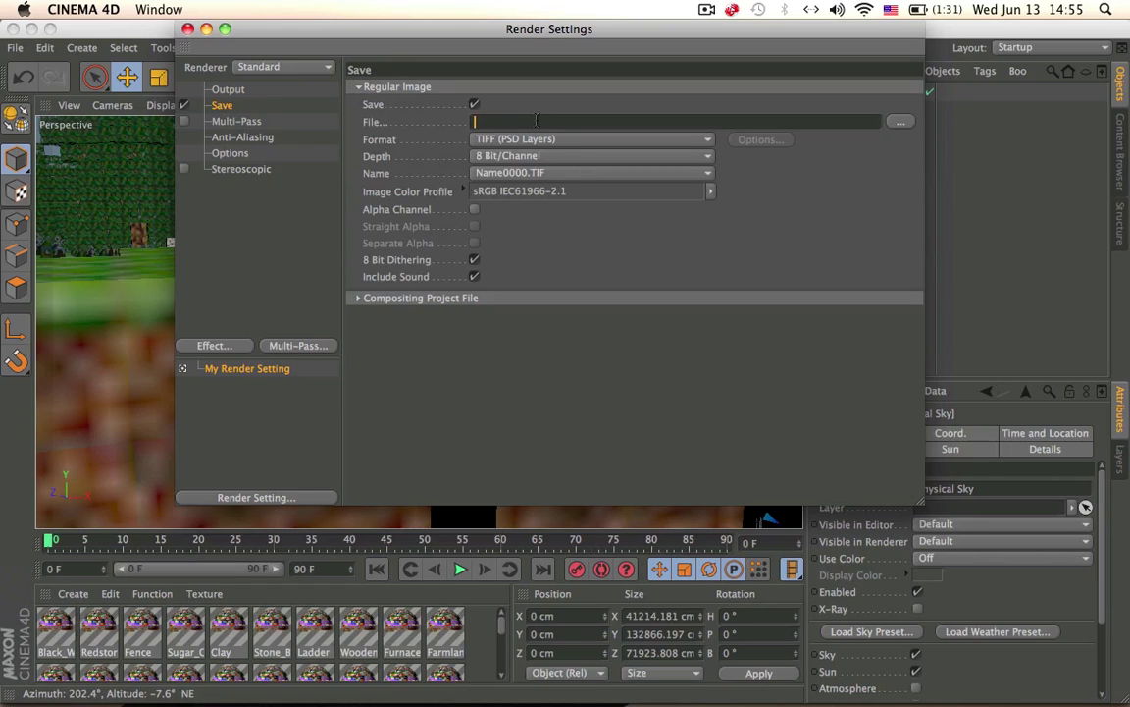
pyautogui.click(846, 125)
pyautogui.write('Test')
pyautogui.click(901, 121)
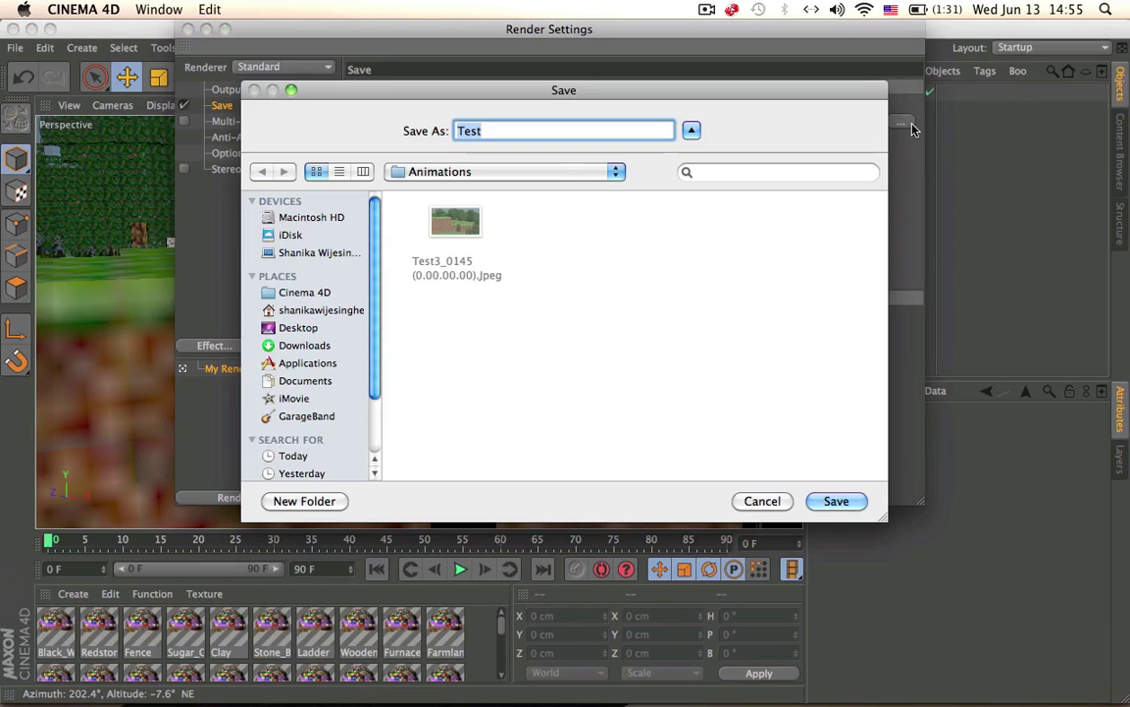
pyautogui.click(761, 505)
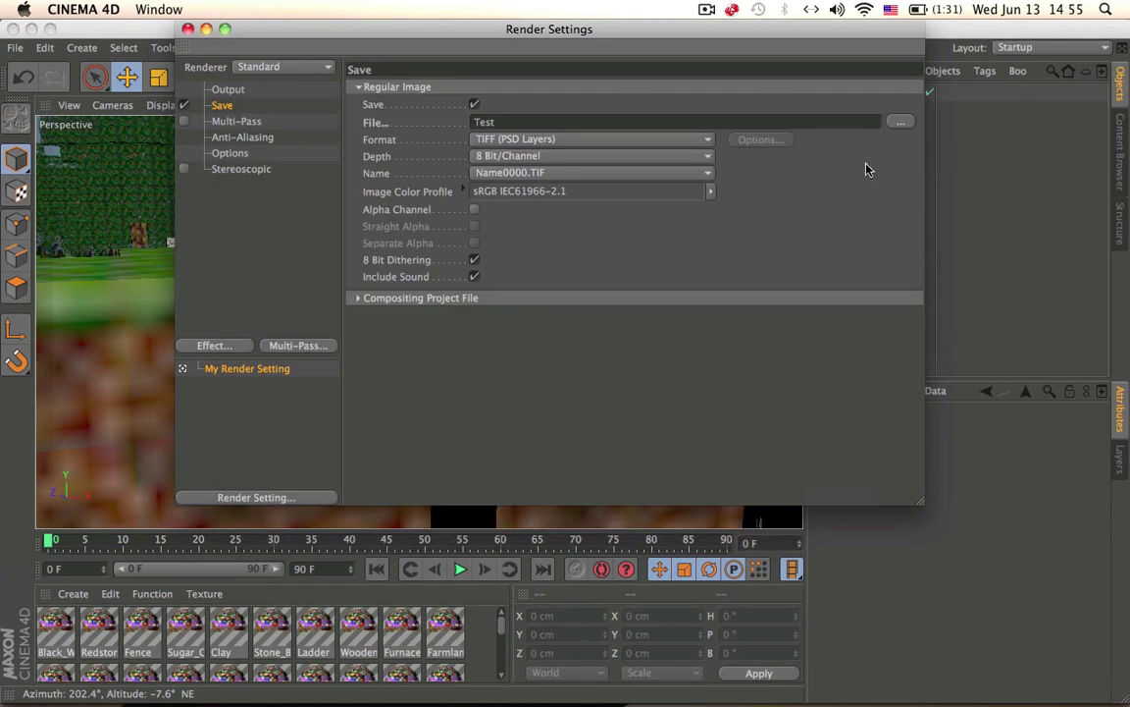
pyautogui.click(901, 124)
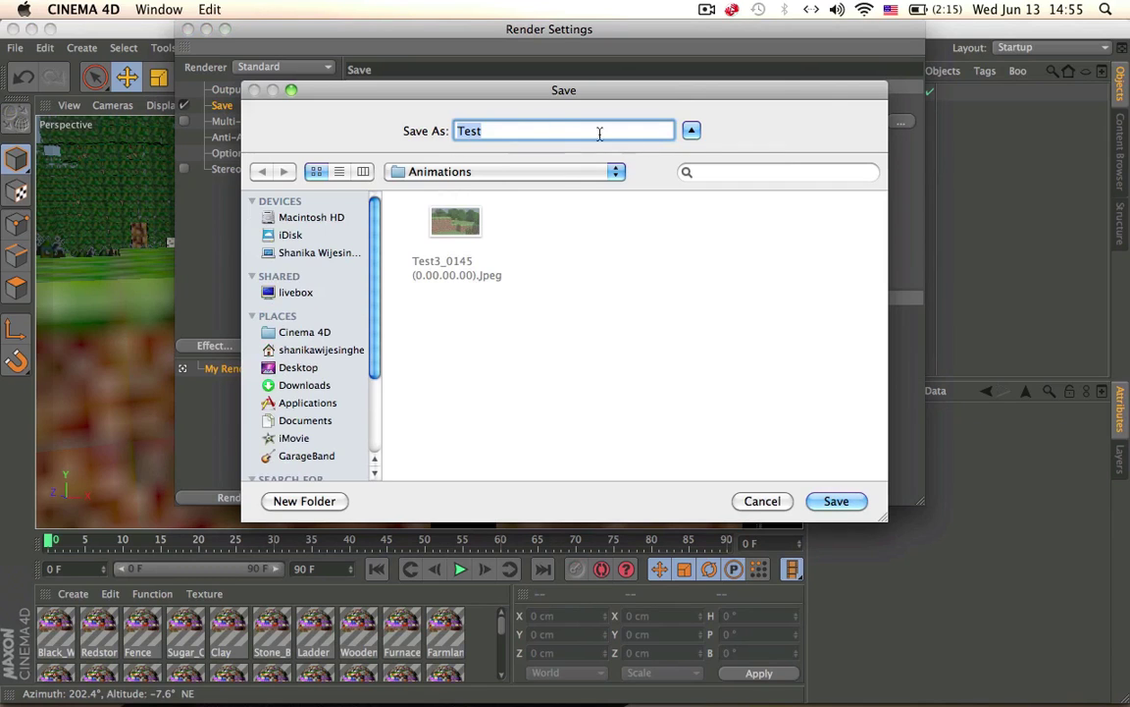
pyautogui.click(692, 130)
pyautogui.click(692, 131)
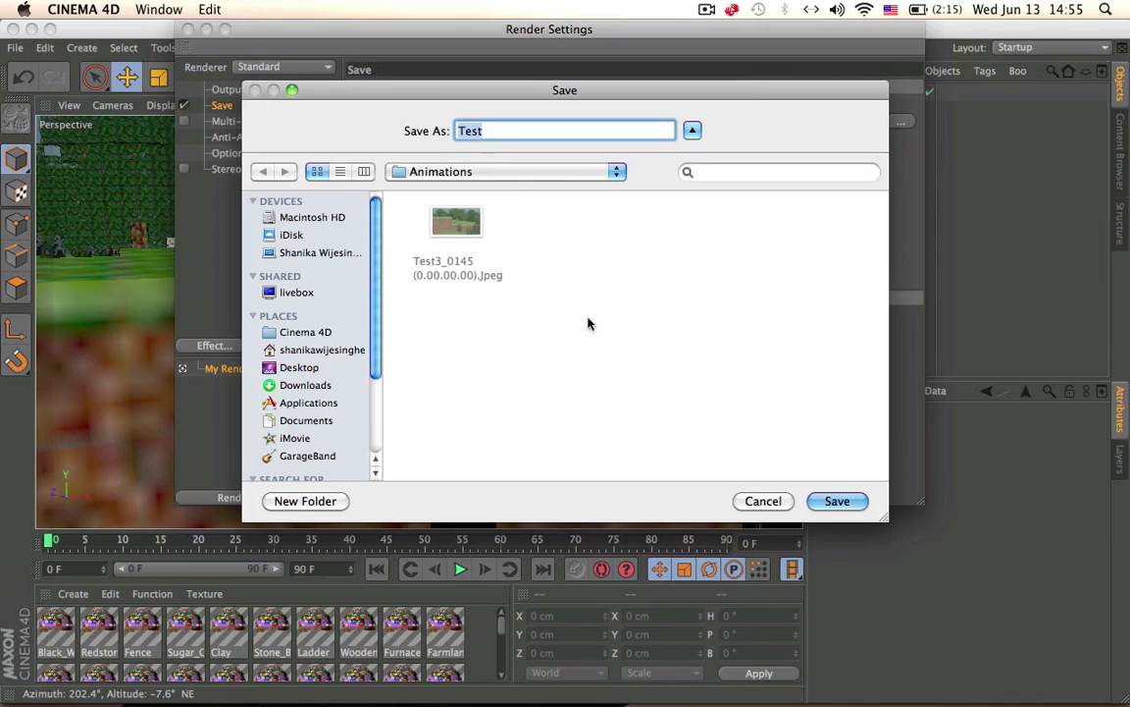
pyautogui.click(827, 501)
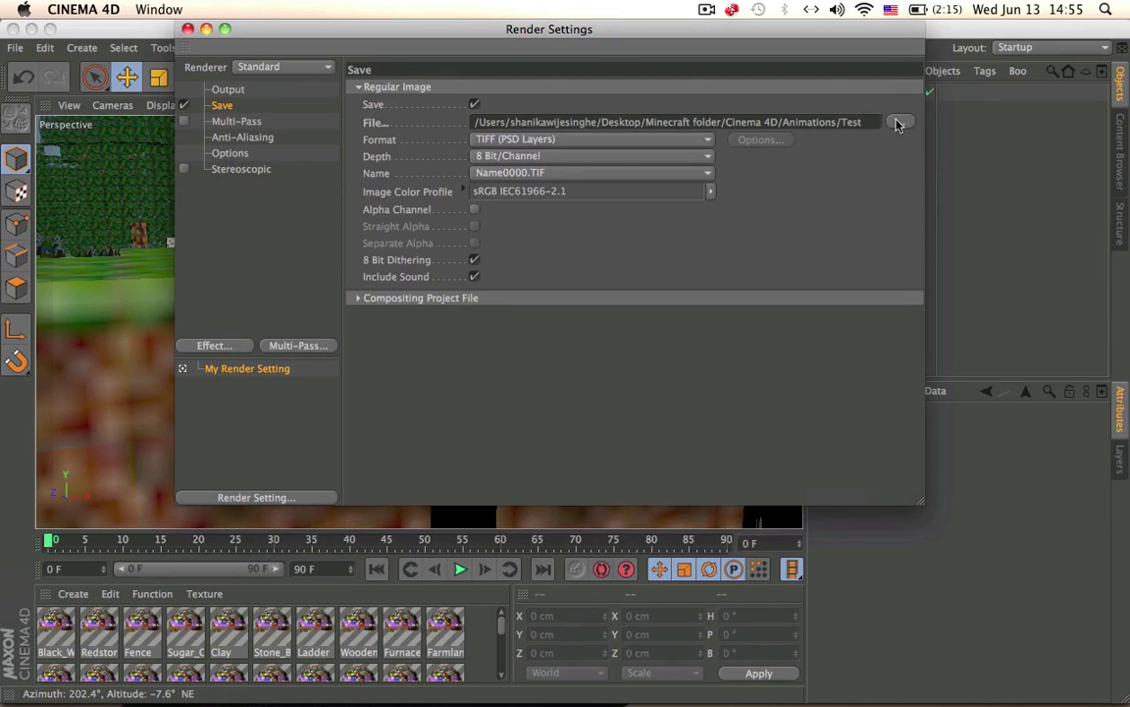
# Step: Set the file format of the saved render to RPF
pyautogui.click(579, 141)
pyautogui.click(579, 140)
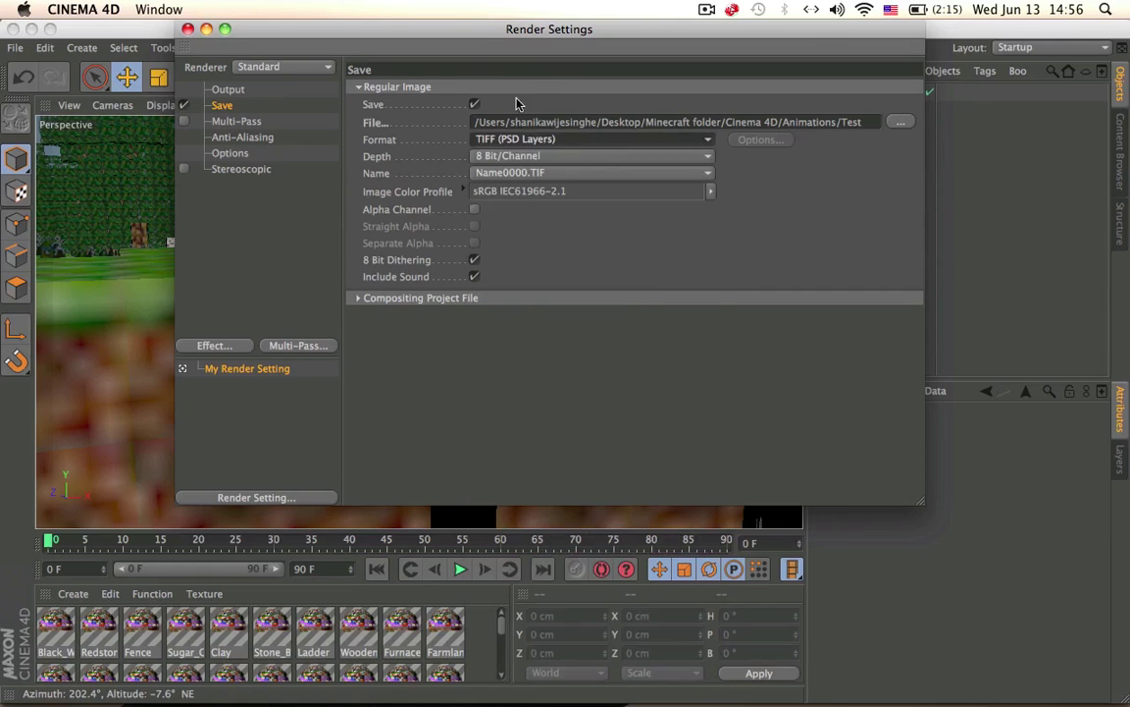
pyautogui.moveTo(773, 46); pyautogui.dragTo(715, 15)
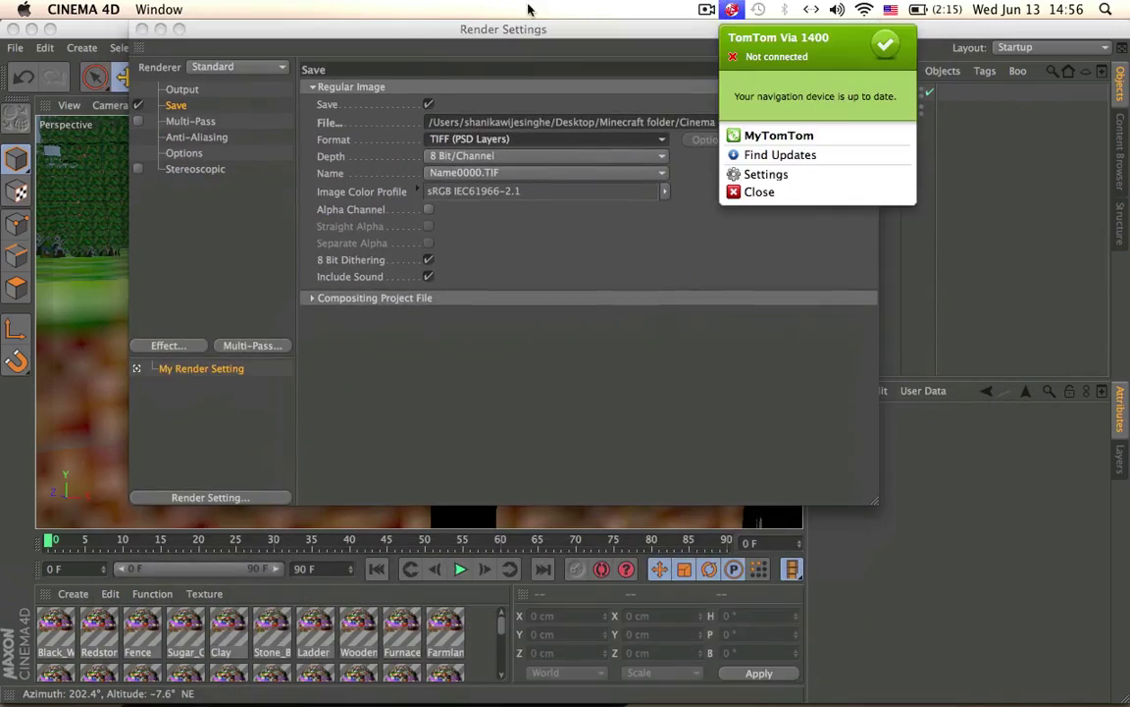
pyautogui.moveTo(538, 30); pyautogui.dragTo(628, 37)
pyautogui.click(608, 160)
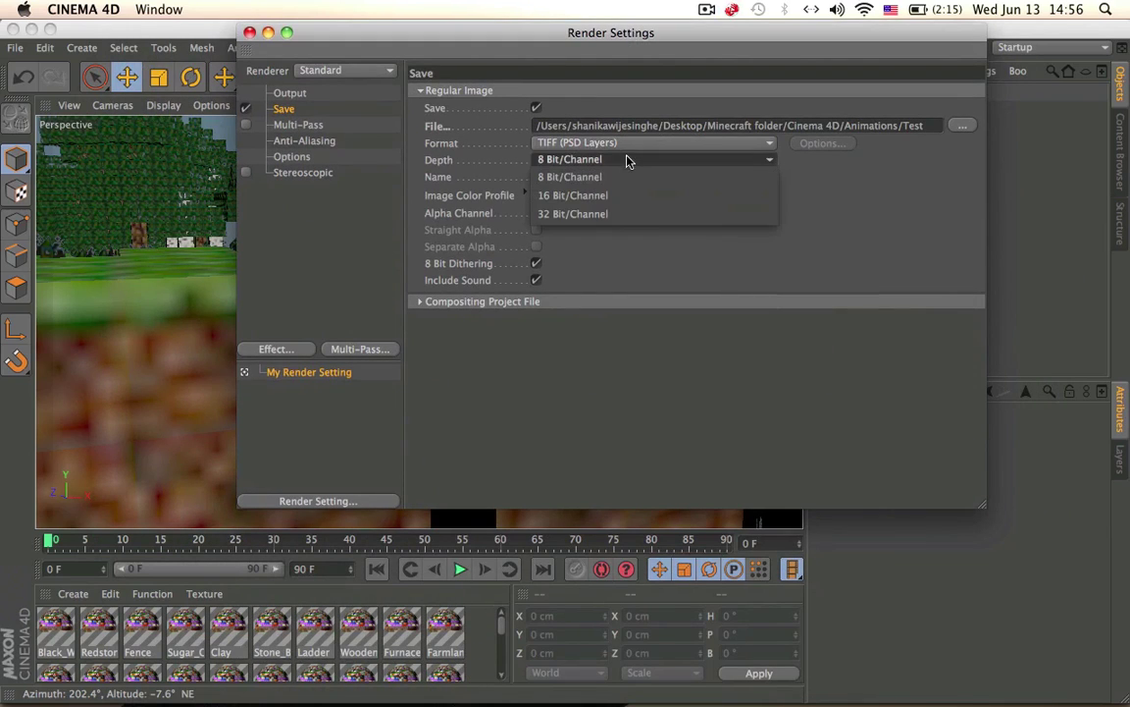
pyautogui.click(659, 145)
pyautogui.click(683, 146)
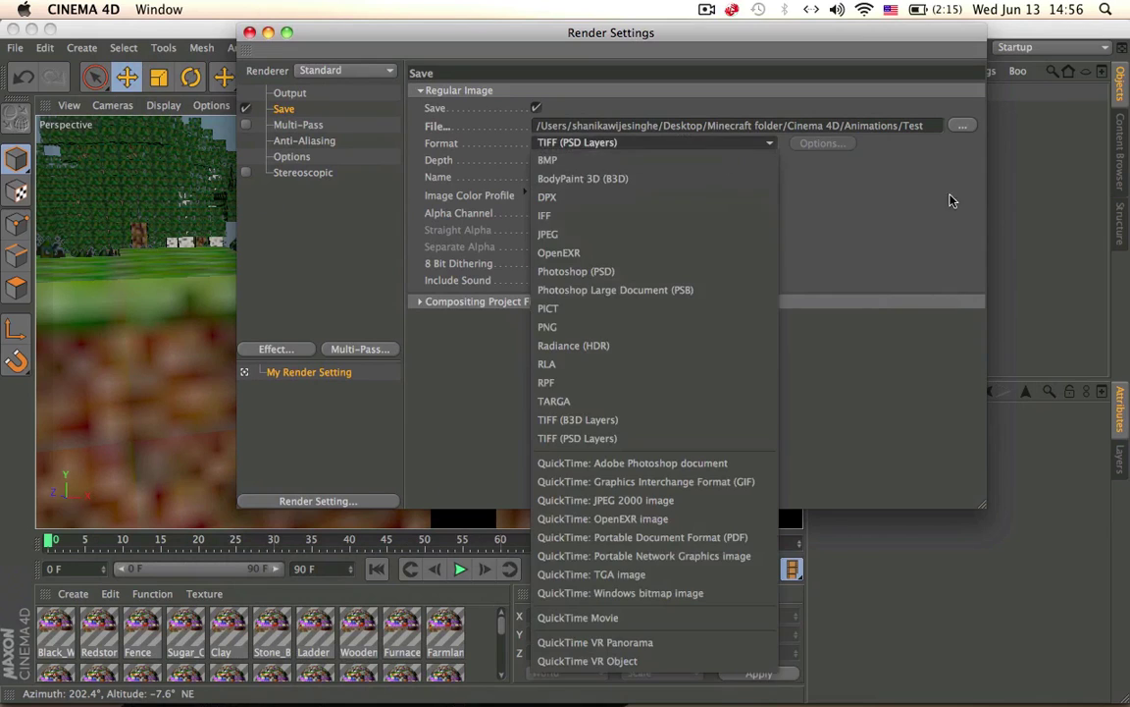
pyautogui.click(983, 212)
pyautogui.click(625, 144)
pyautogui.click(652, 382)
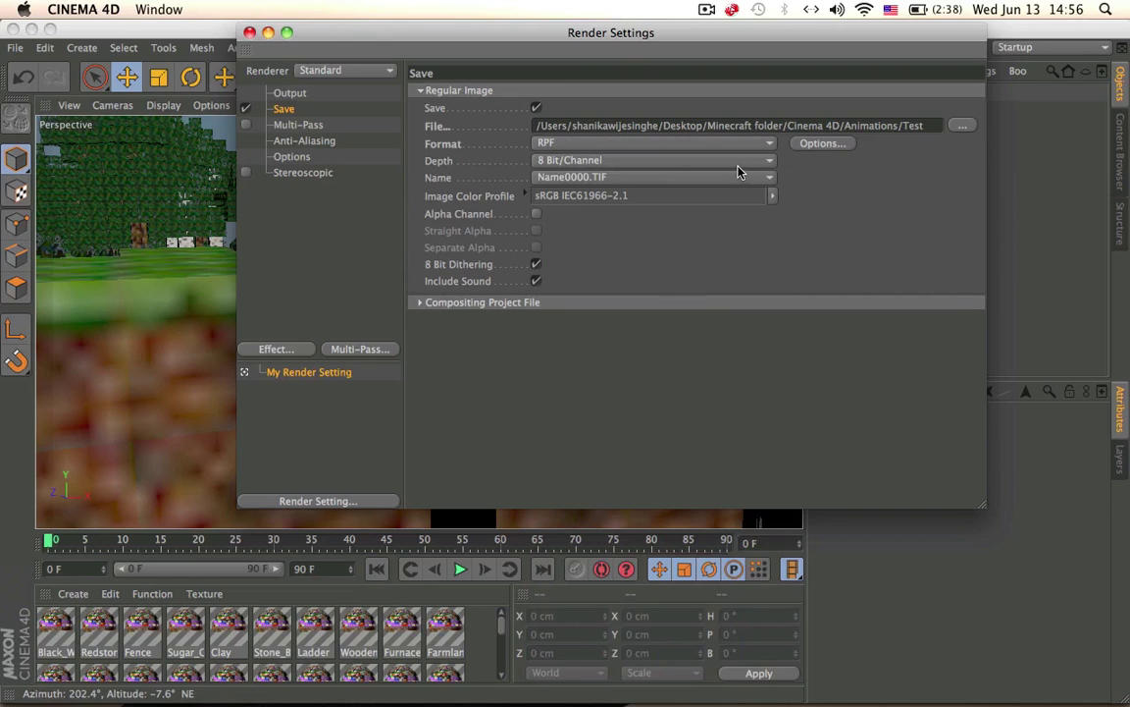
pyautogui.click(677, 143)
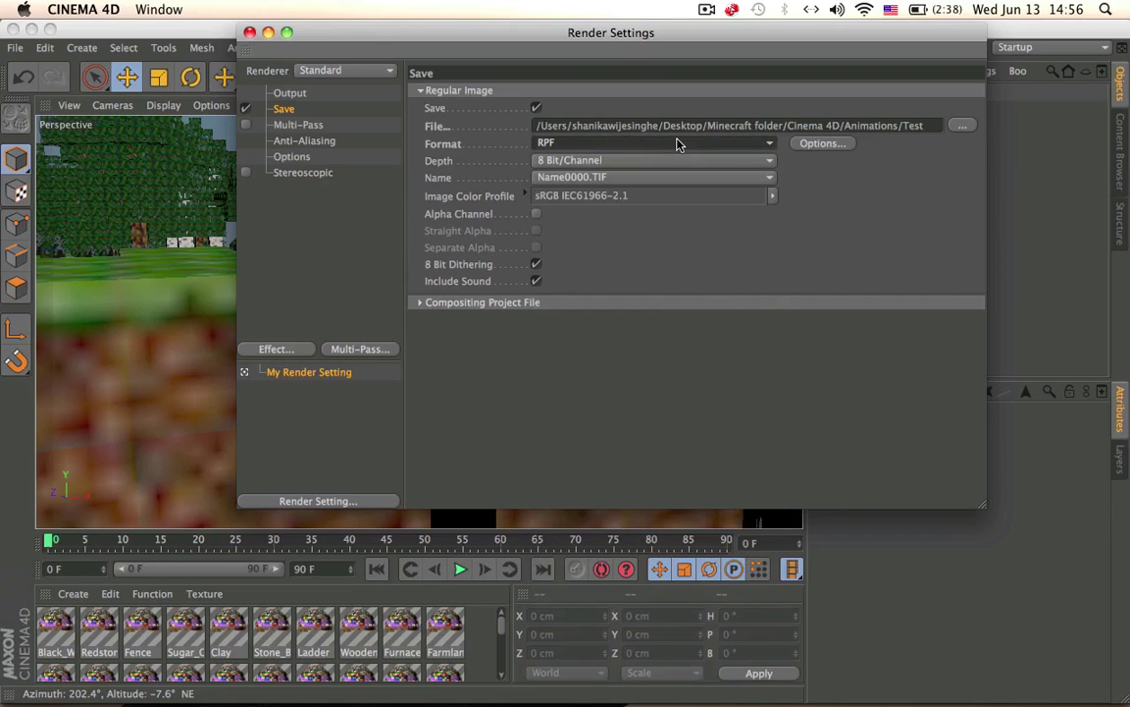
# Step: Review the compositing project file's target applications and confirm Test in the Animations folder as the save file
pyautogui.click(731, 304)
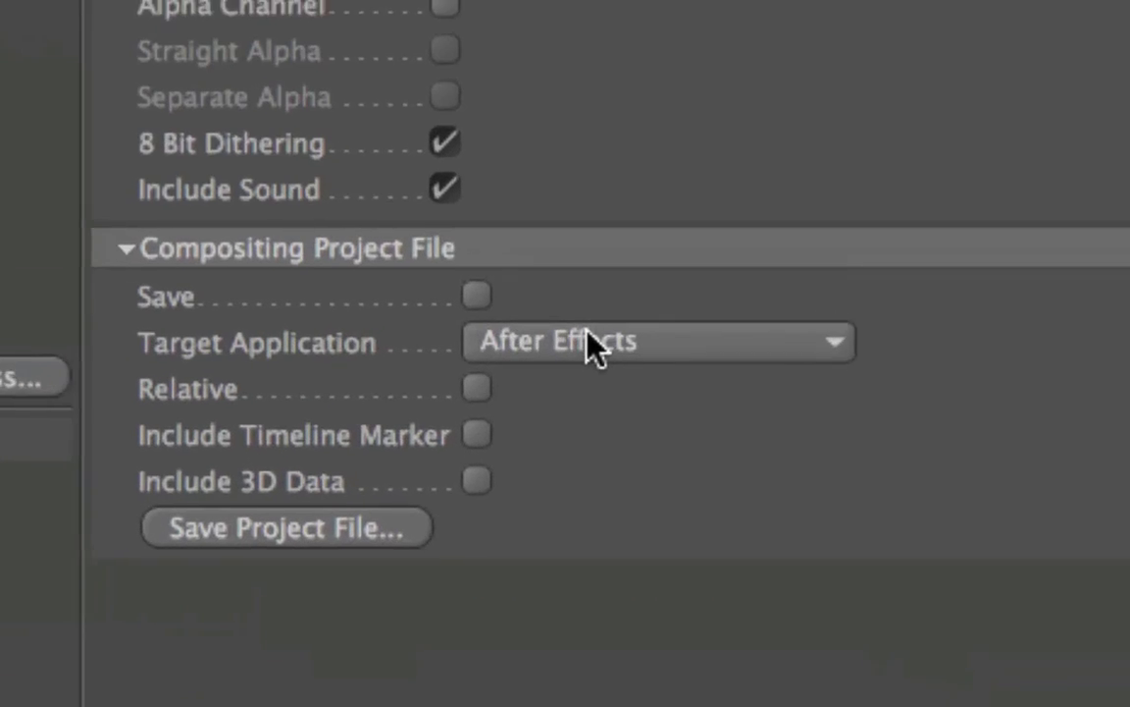
pyautogui.click(589, 336)
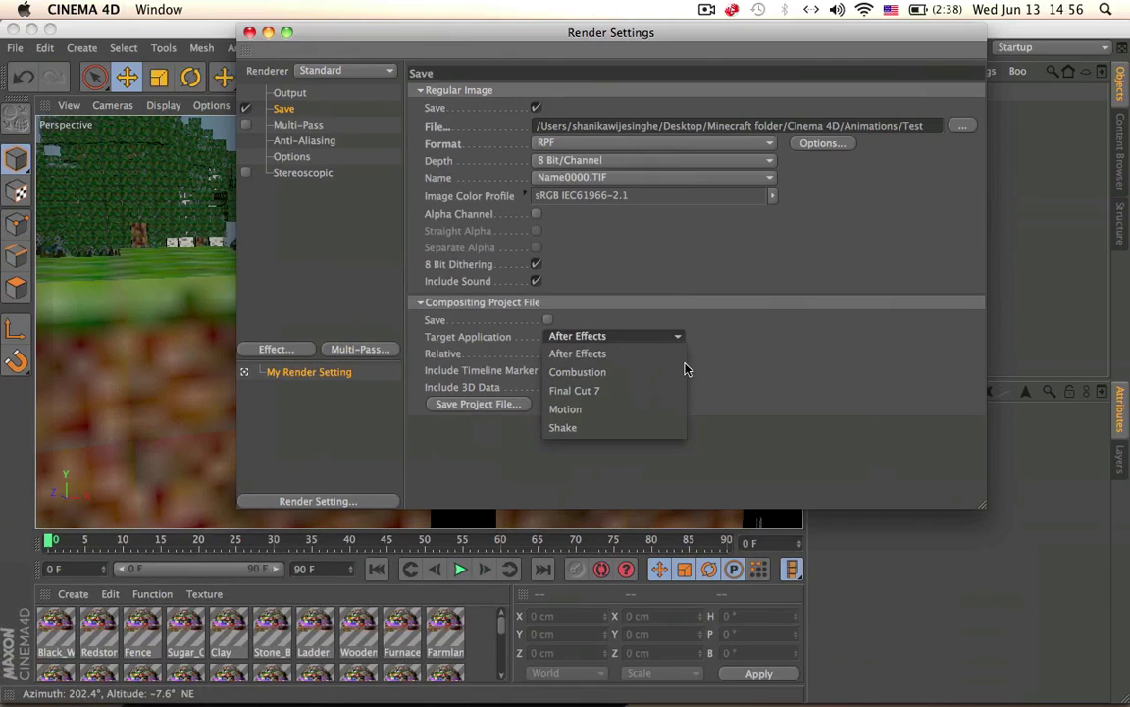
pyautogui.click(873, 428)
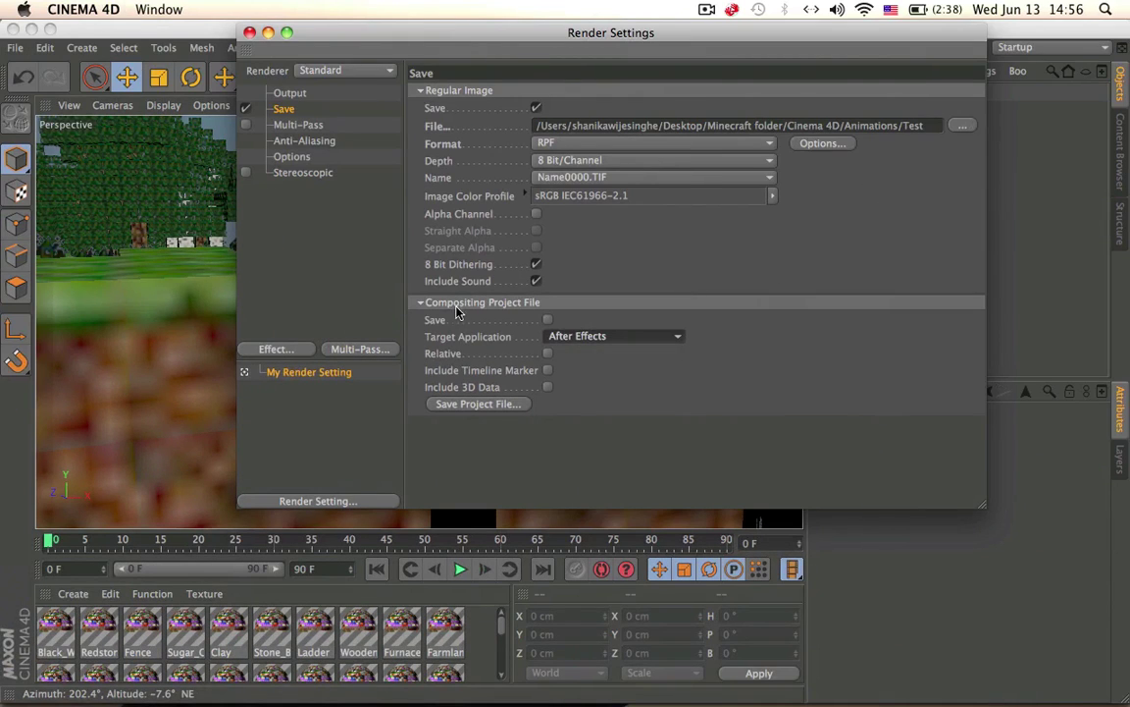
pyautogui.click(420, 302)
pyautogui.click(961, 126)
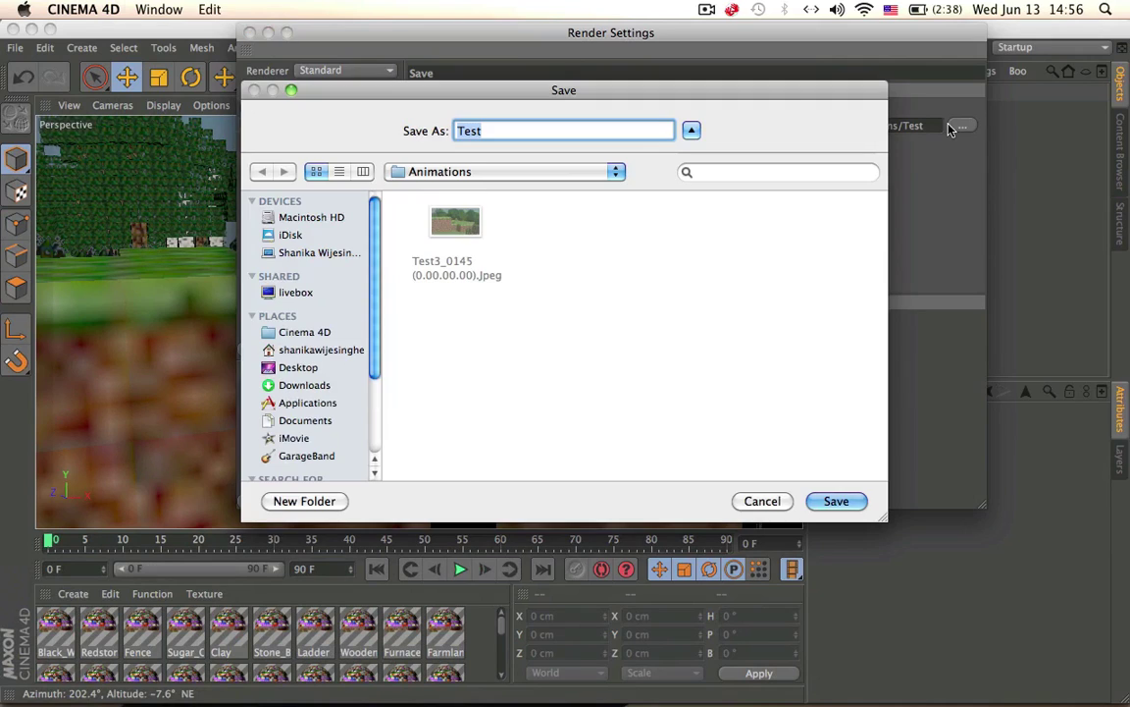
pyautogui.click(817, 500)
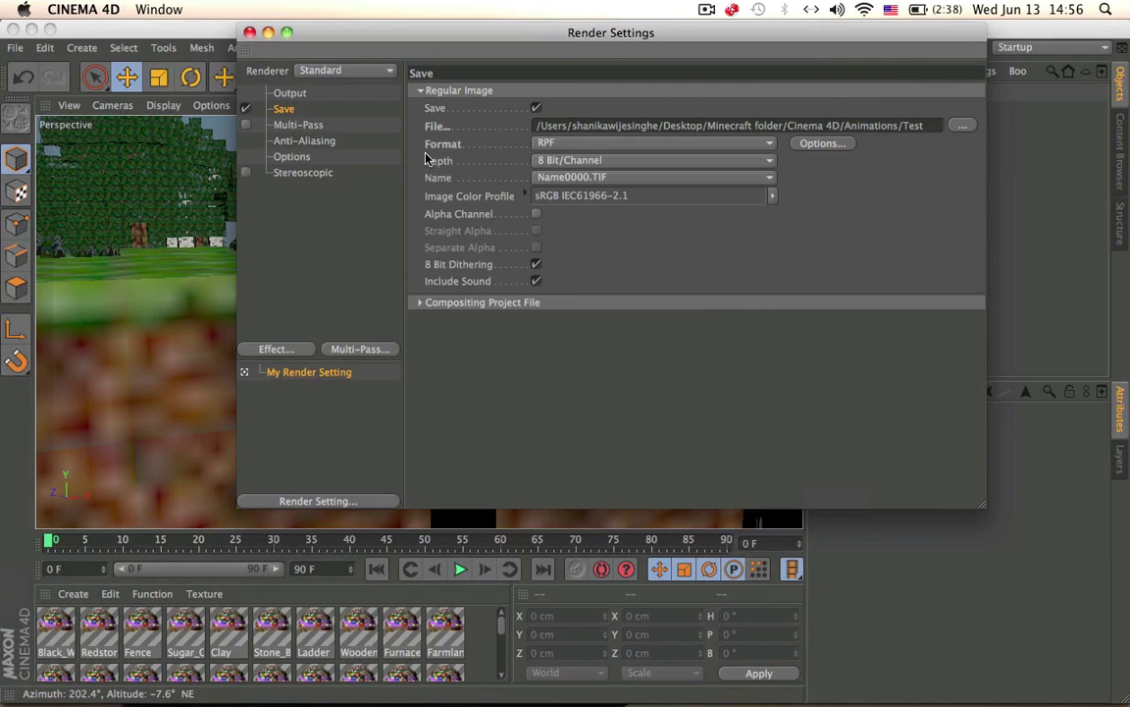
# Step: Add the Global Illumination effect to the render settings
pyautogui.click(258, 92)
pyautogui.click(285, 111)
pyautogui.click(302, 350)
pyautogui.click(366, 446)
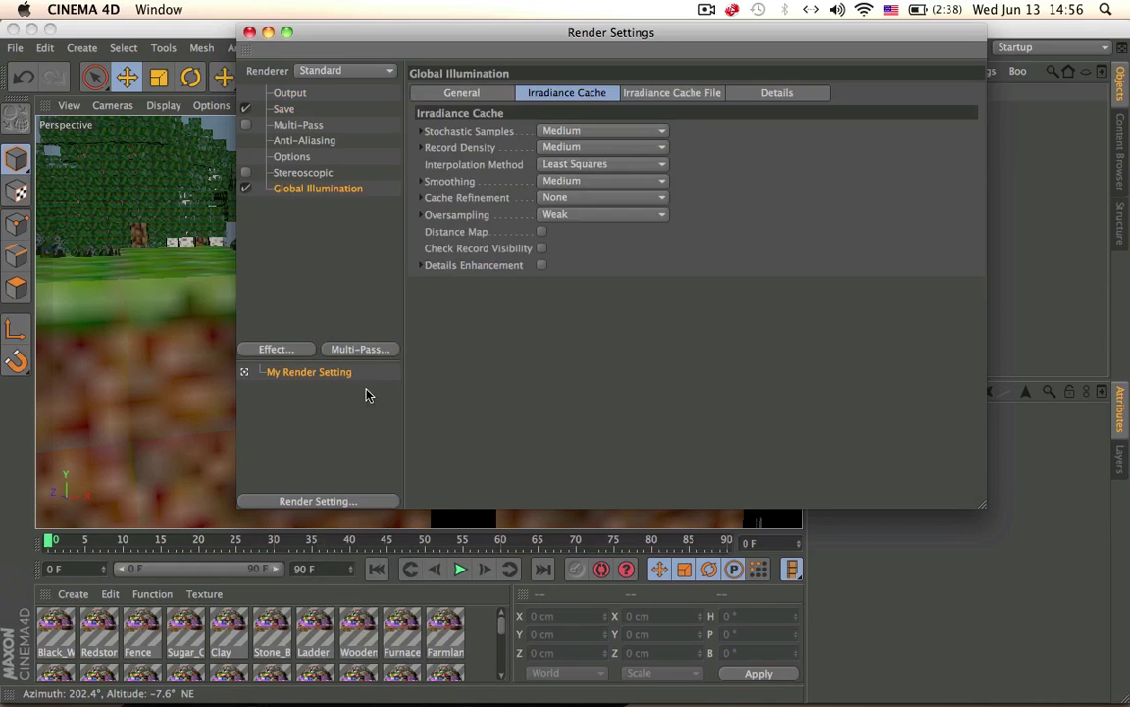
# Step: Set the irradiance cache to Low stochastic samples, Low record density and Weak smoothing, and close the render settings
pyautogui.click(607, 129)
pyautogui.click(589, 183)
pyautogui.click(603, 164)
pyautogui.click(595, 147)
pyautogui.click(594, 202)
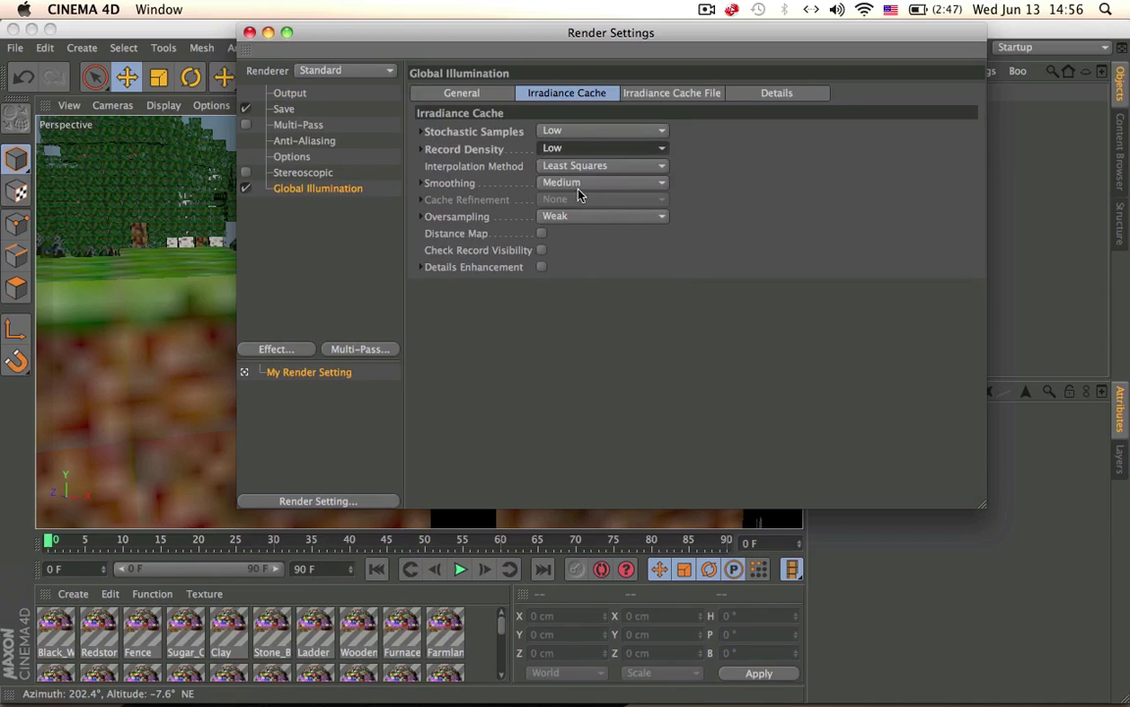
pyautogui.click(599, 183)
pyautogui.click(574, 238)
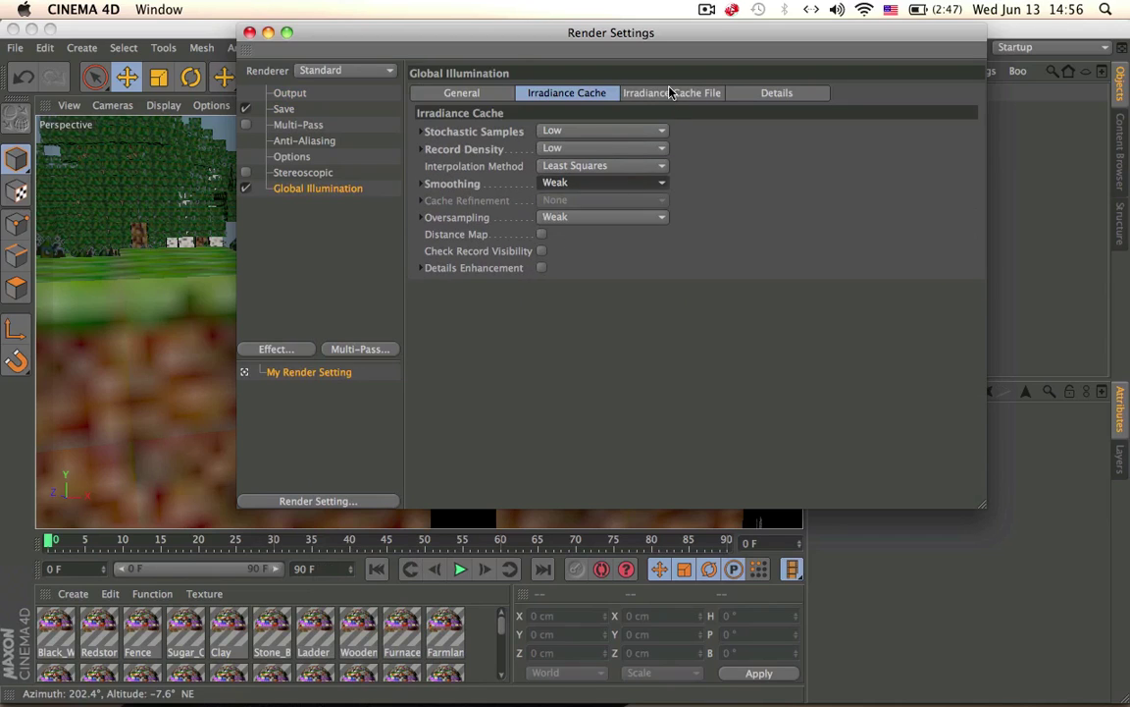
pyautogui.click(670, 92)
pyautogui.click(249, 32)
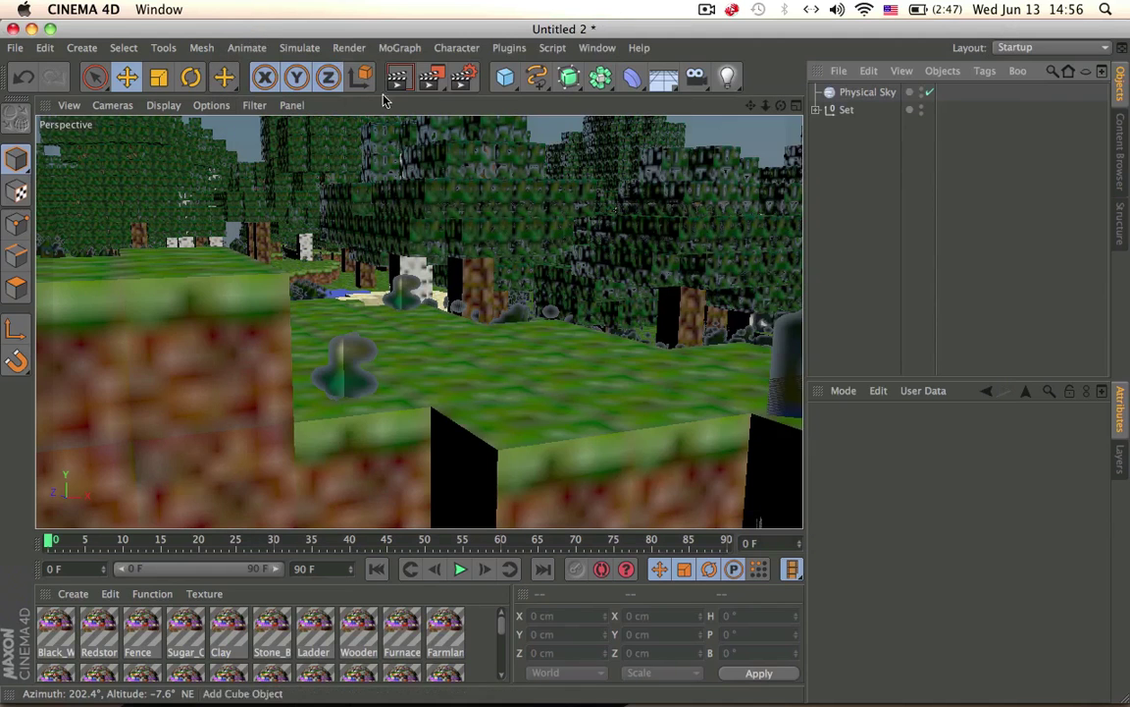
# Step: Check the custom number of render threads in the Renderer preferences
pyautogui.click(44, 48)
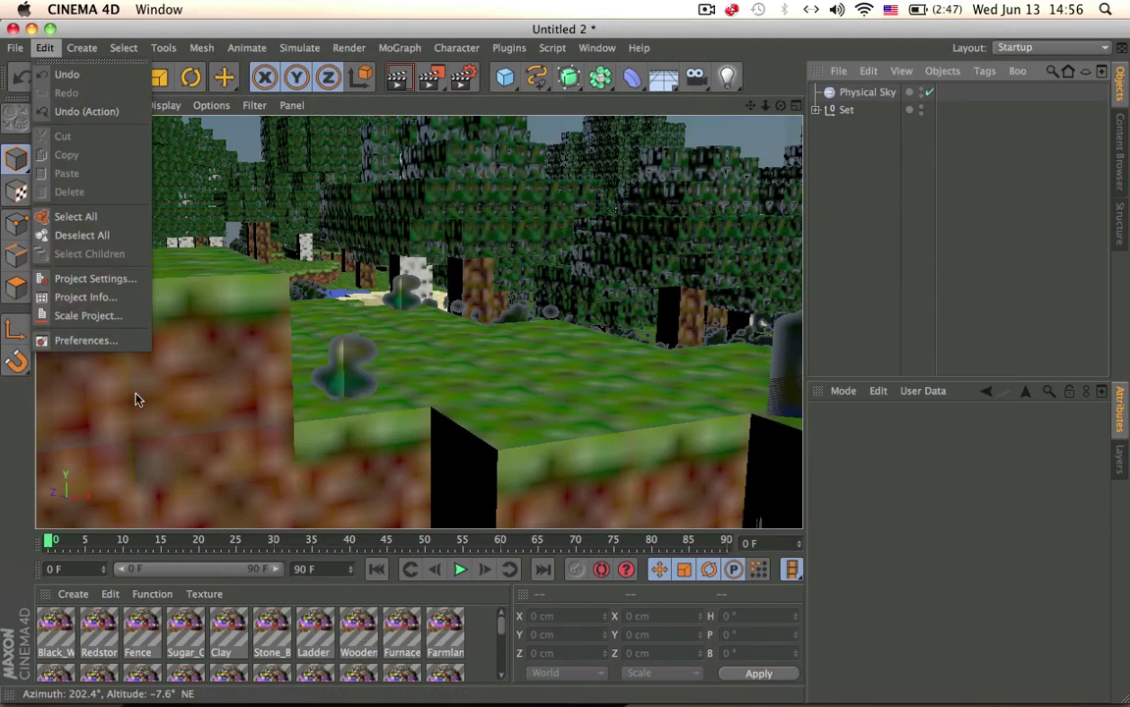
pyautogui.click(103, 307)
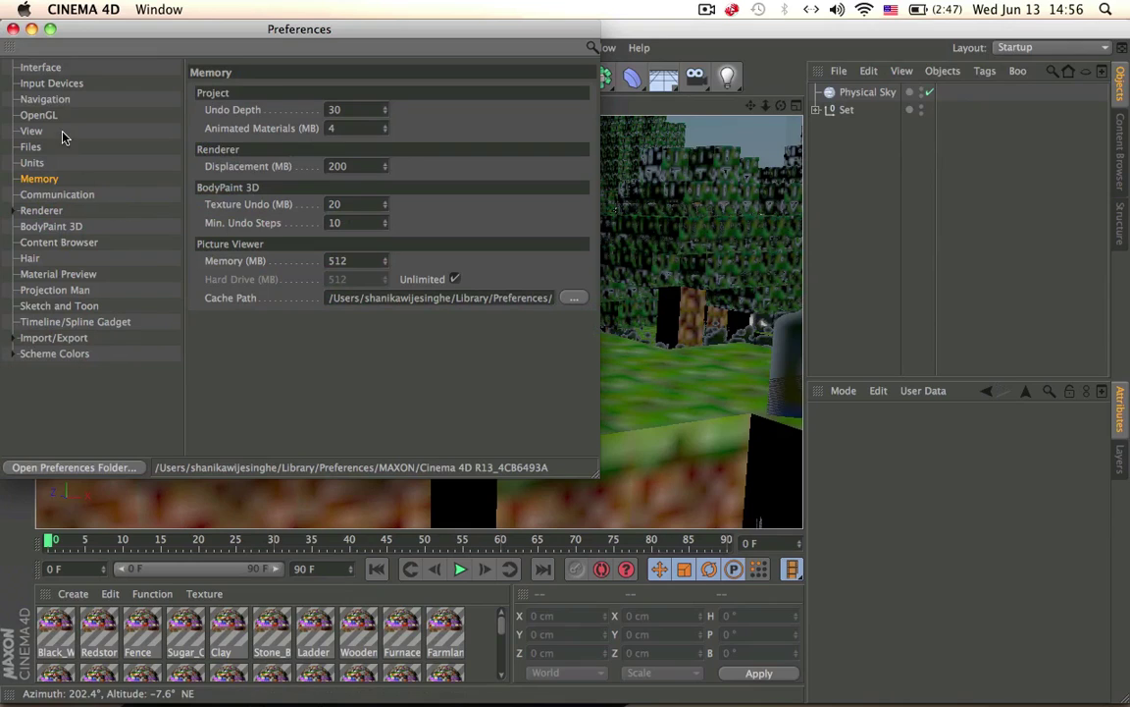
pyautogui.click(41, 210)
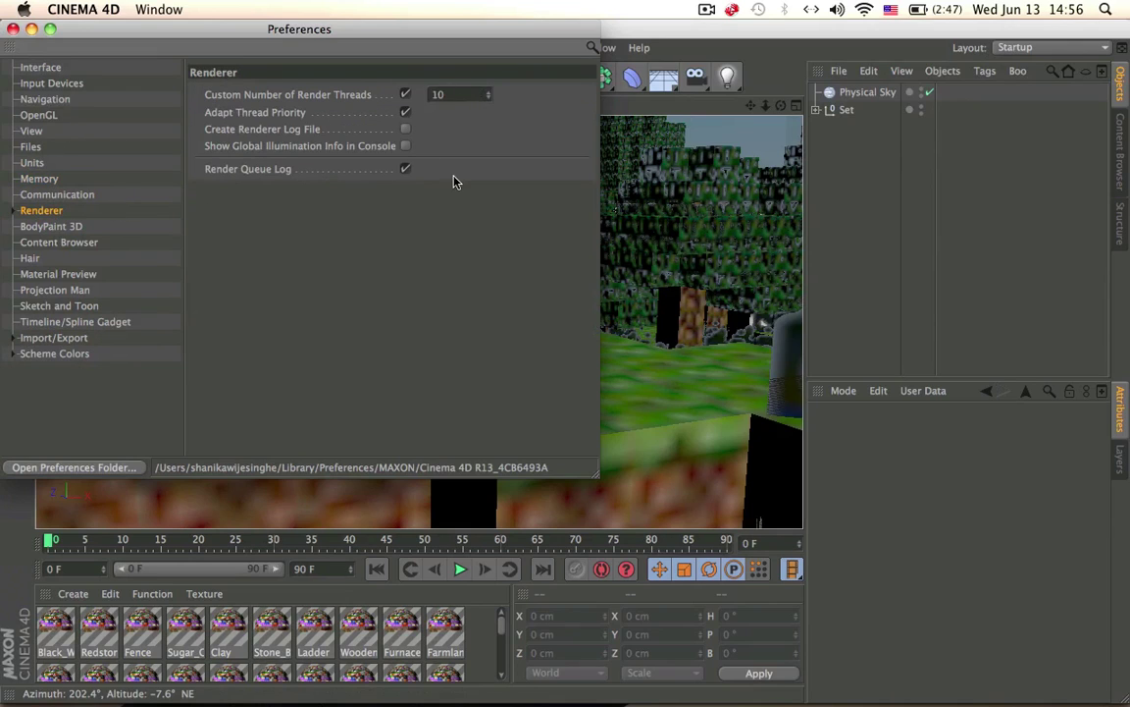
pyautogui.click(12, 29)
# Step: Reframe the shot with the dirt block in front and open sky above the trees, and render it to the Picture Viewer
pyautogui.moveTo(407, 320); pyautogui.dragTo(309, 340)
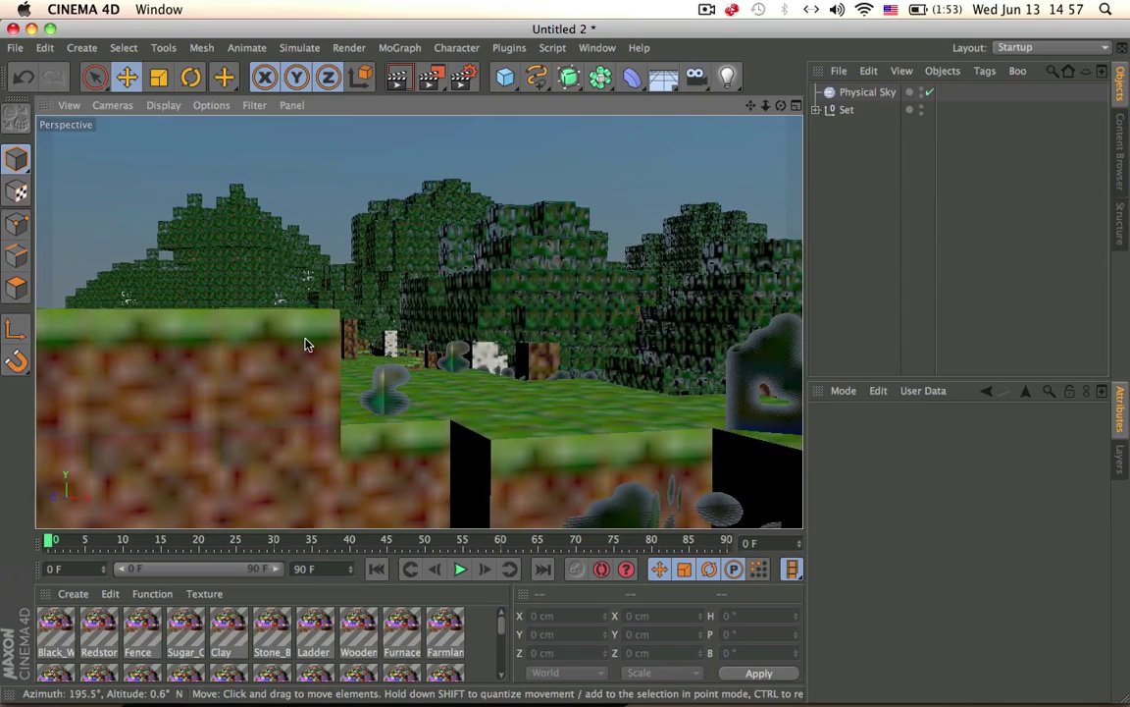
pyautogui.click(430, 77)
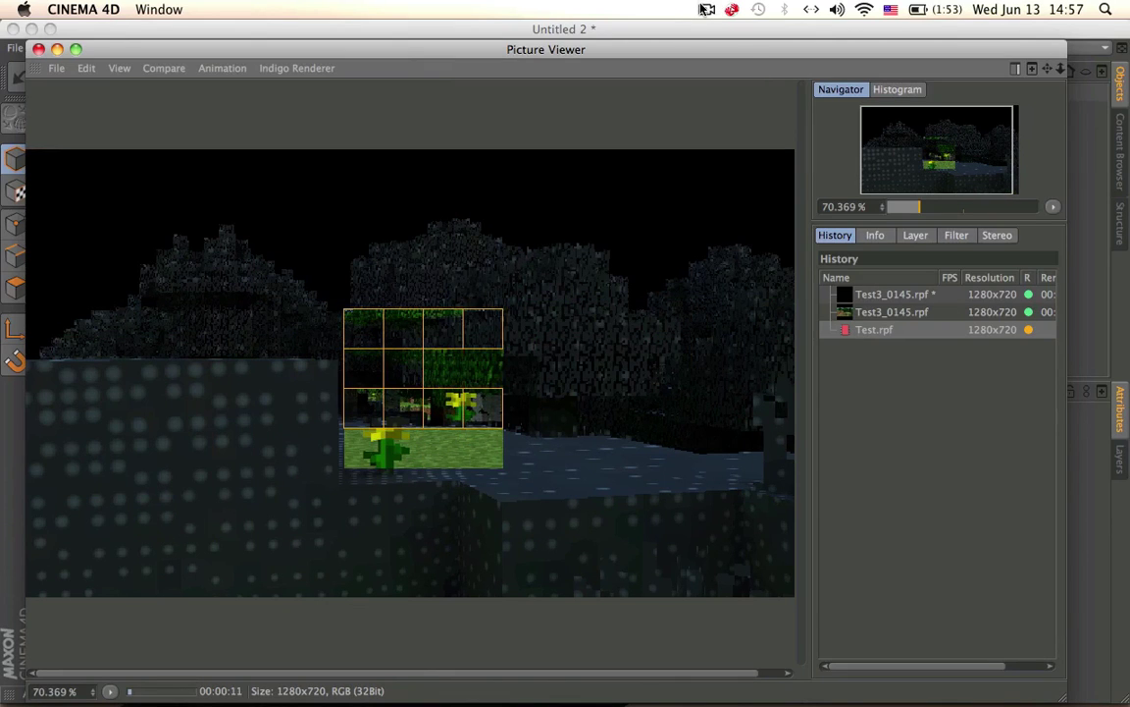
pyautogui.click(707, 10)
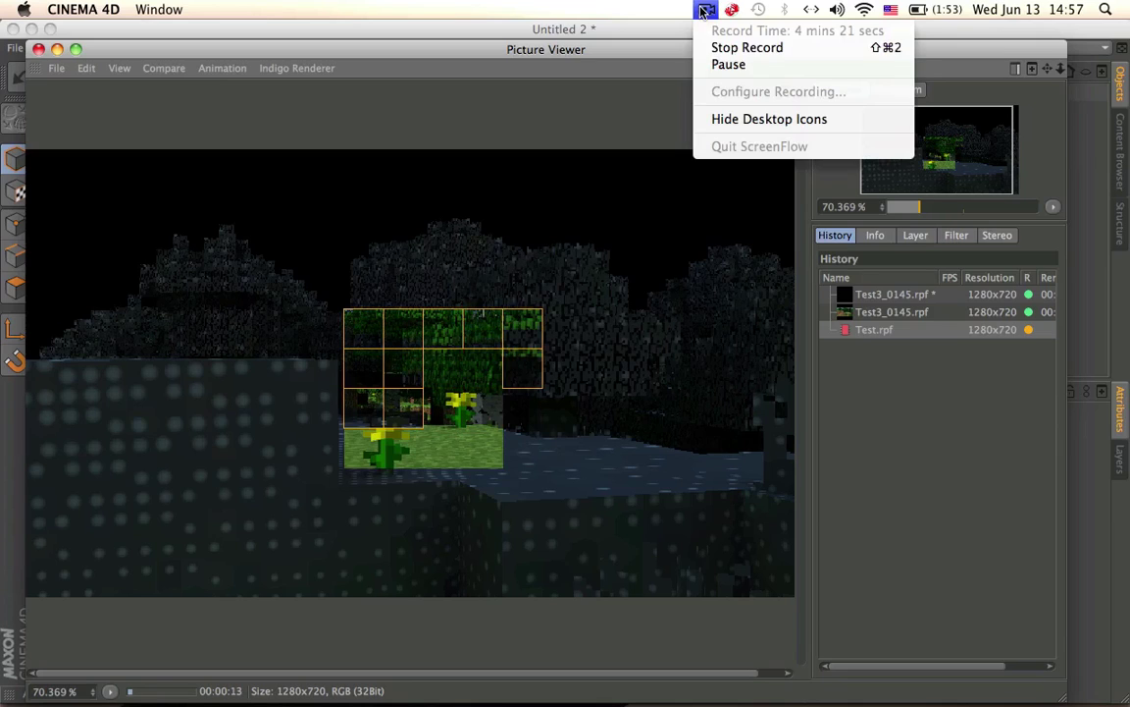
pyautogui.click(728, 65)
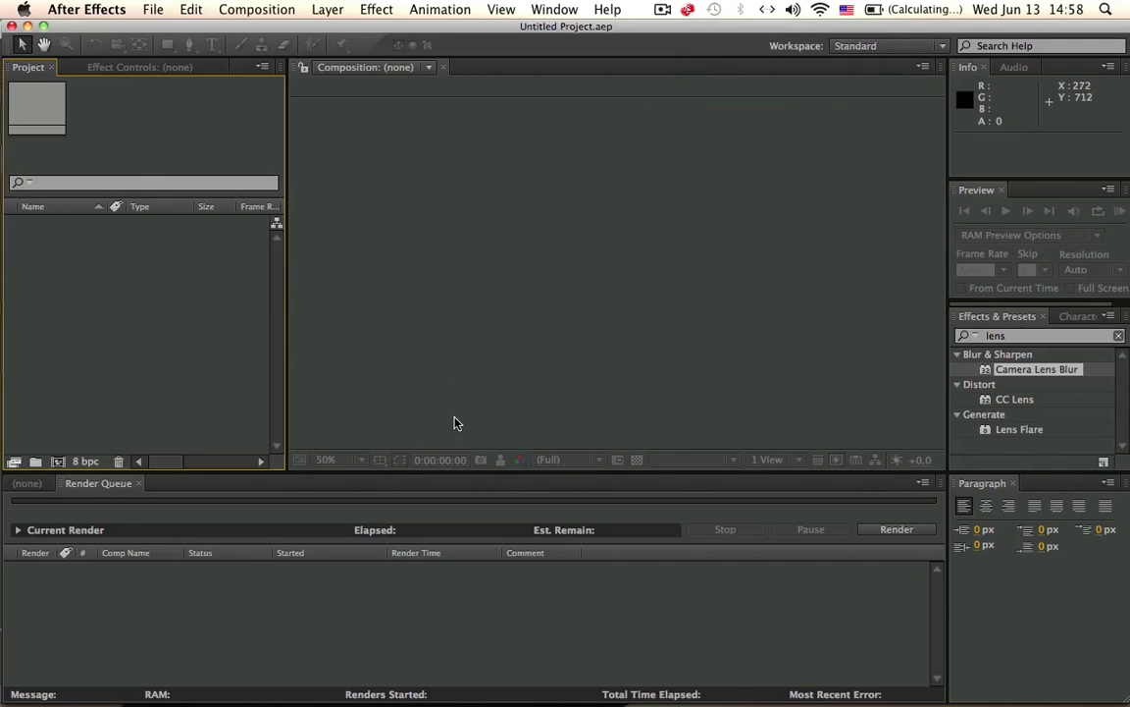
# Step: Clear the "lens" search term from the effects and presets list in After Effects
pyautogui.moveTo(609, 702)
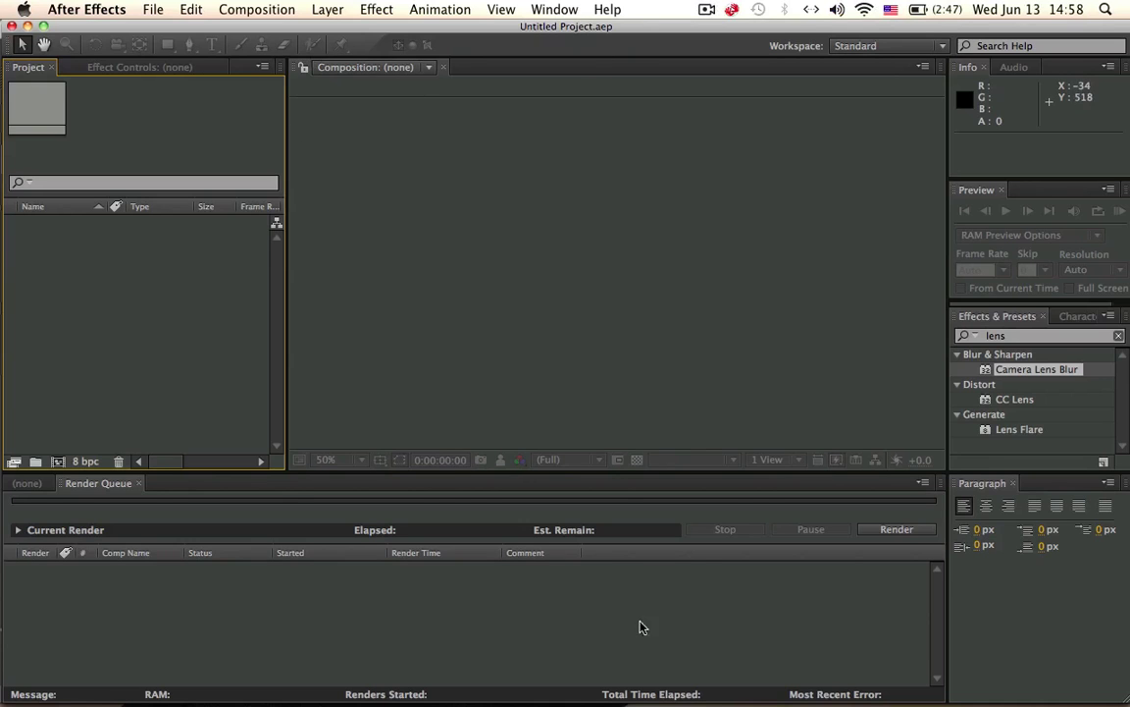
pyautogui.moveTo(437, 698)
pyautogui.click(1120, 335)
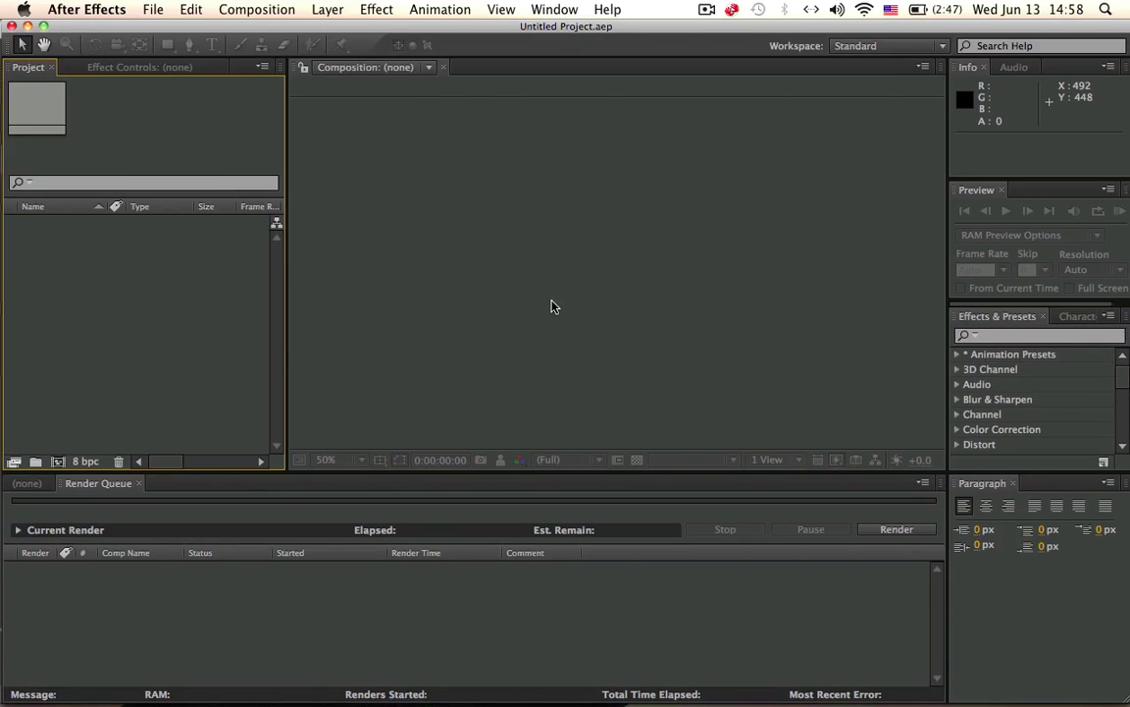
# Step: Import Test.rpf from the Animations folder in Minecraft folder into the After Effects project
pyautogui.press('F11')
pyautogui.doubleClick(992, 129)
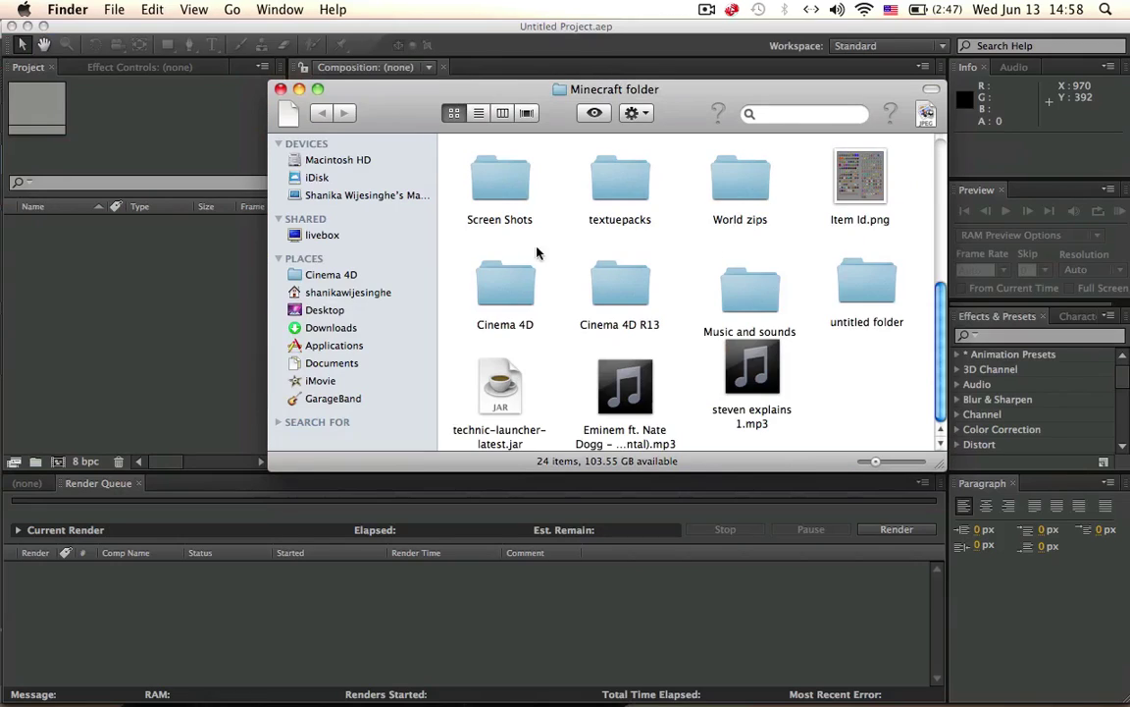
pyautogui.click(333, 275)
pyautogui.click(848, 180)
pyautogui.doubleClick(848, 179)
pyautogui.moveTo(628, 177); pyautogui.dragTo(110, 341)
# Step: Create a folder named SDOUFH inside the Animations folder and open it
pyautogui.press('F3')
pyautogui.click(1002, 346)
pyautogui.rightClick(752, 242)
pyautogui.click(785, 251)
pyautogui.moveTo(750, 253); pyautogui.dragTo(733, 201)
pyautogui.press('Return')
pyautogui.write('SDOUFH')
pyautogui.press('Return')
pyautogui.doubleClick(737, 196)
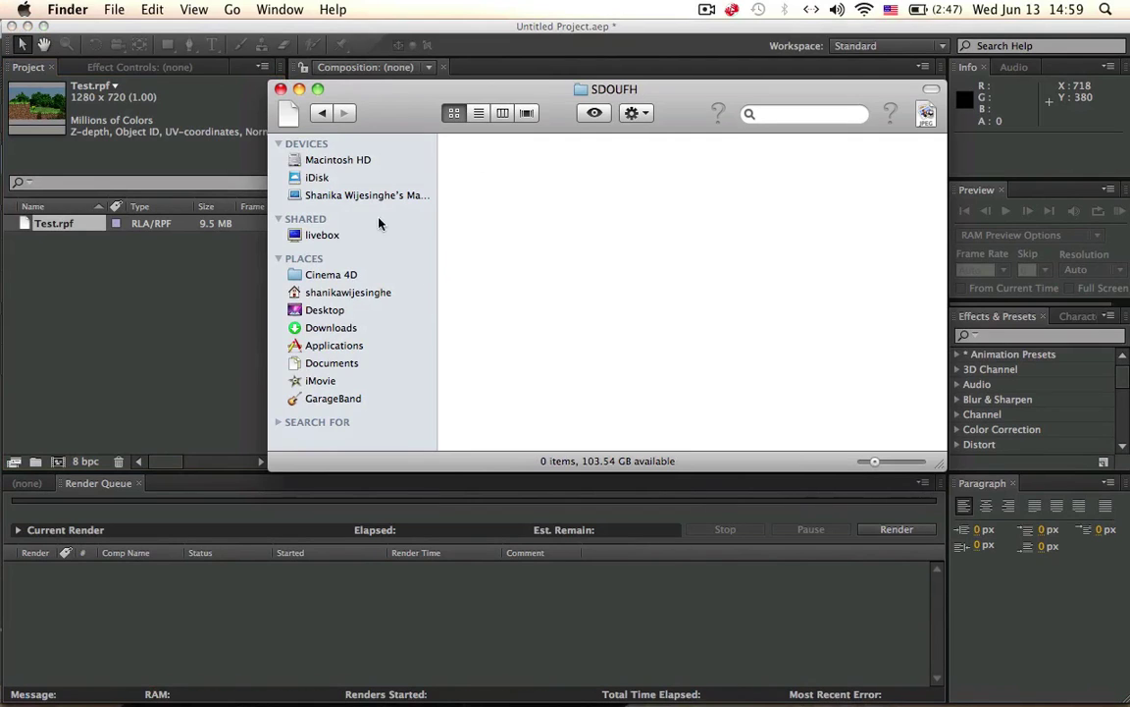
# Step: Move the SDOUFH folder from the Animations folder to the Trash and close the Finder window
pyautogui.click(322, 114)
pyautogui.moveTo(746, 228); pyautogui.dragTo(729, 191)
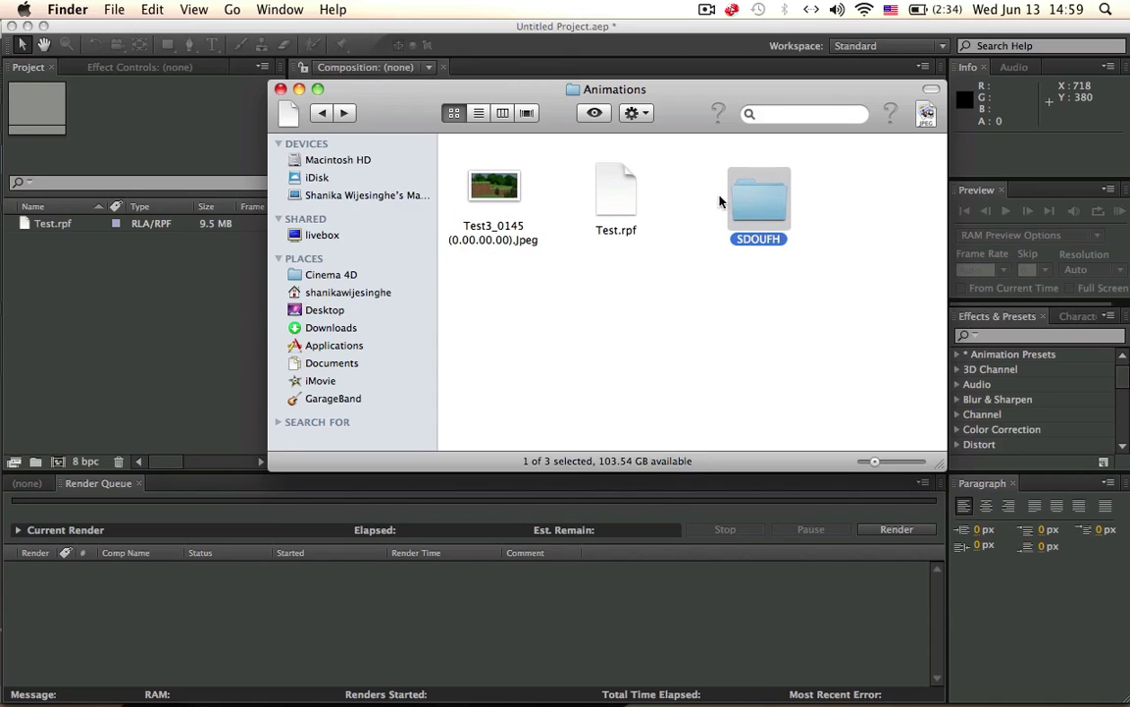
pyautogui.rightClick(772, 206)
pyautogui.click(816, 259)
pyautogui.rightClick(736, 147)
pyautogui.click(700, 200)
pyautogui.click(758, 208)
pyautogui.rightClick(746, 222)
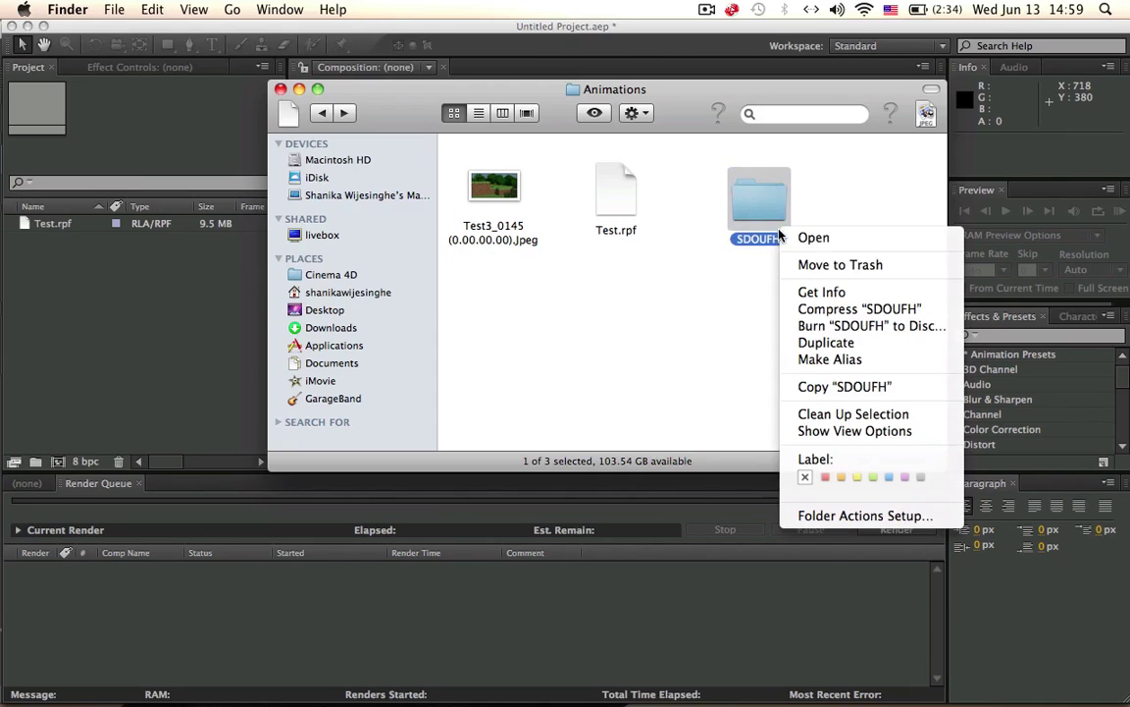
pyautogui.click(814, 265)
pyautogui.click(280, 89)
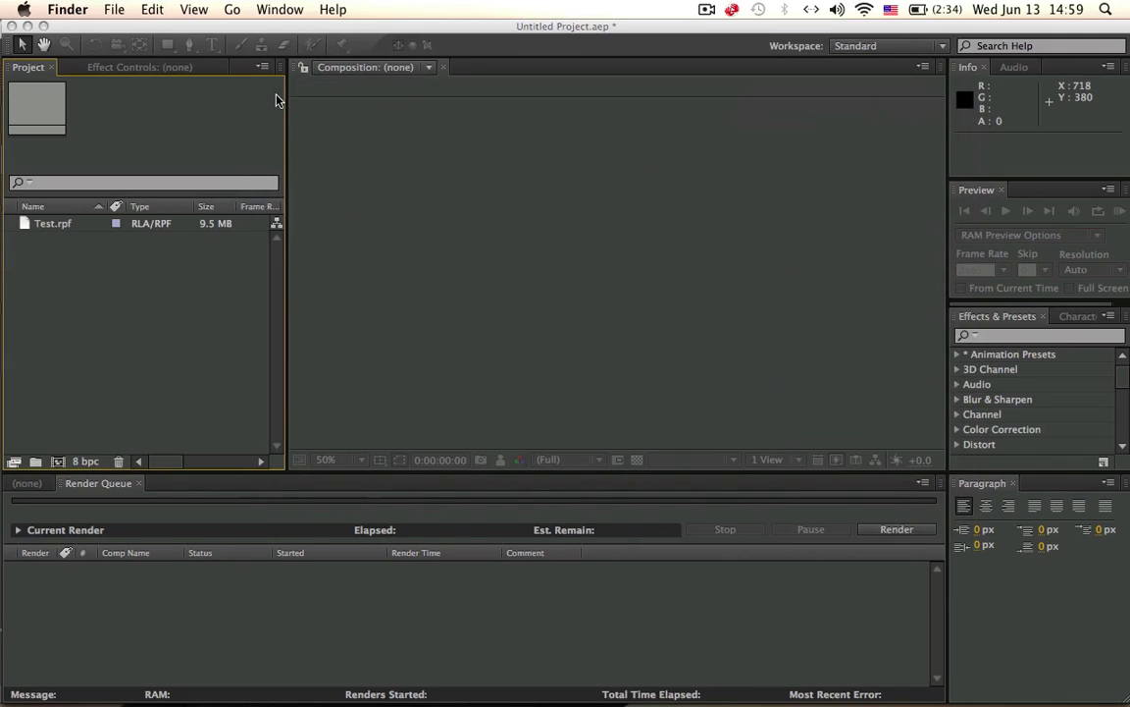
# Step: Create a new composition from the Test.rpf footage in After Effects
pyautogui.click(69, 263)
pyautogui.click(65, 223)
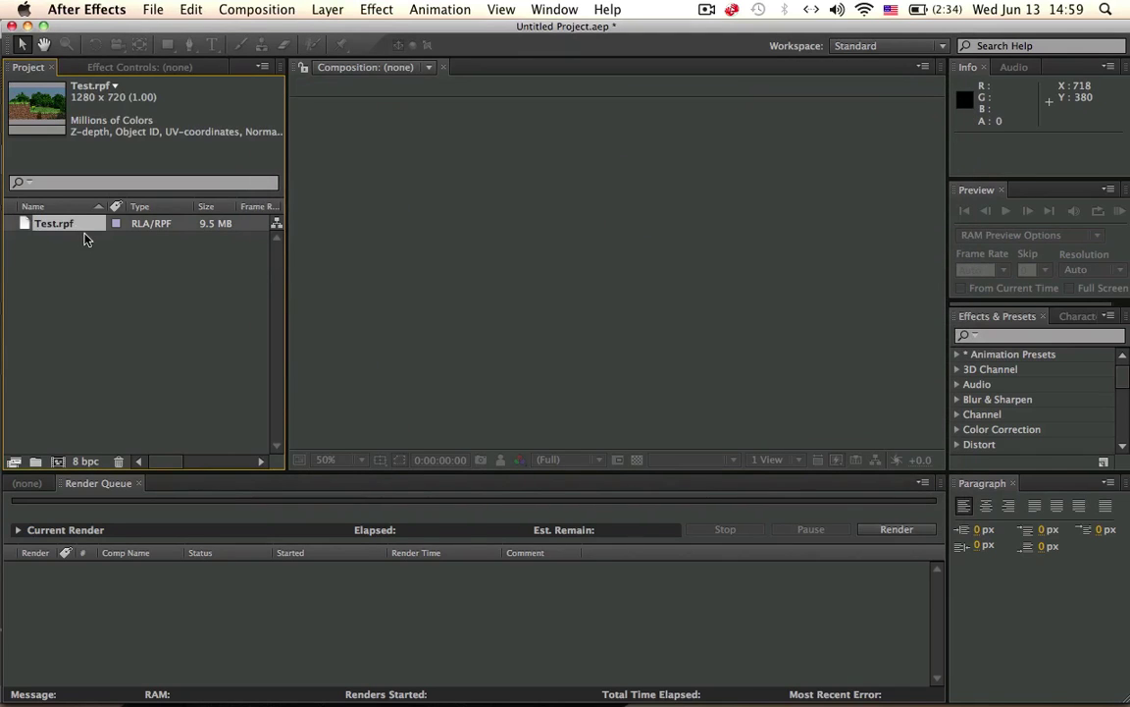
pyautogui.moveTo(66, 229); pyautogui.dragTo(58, 462)
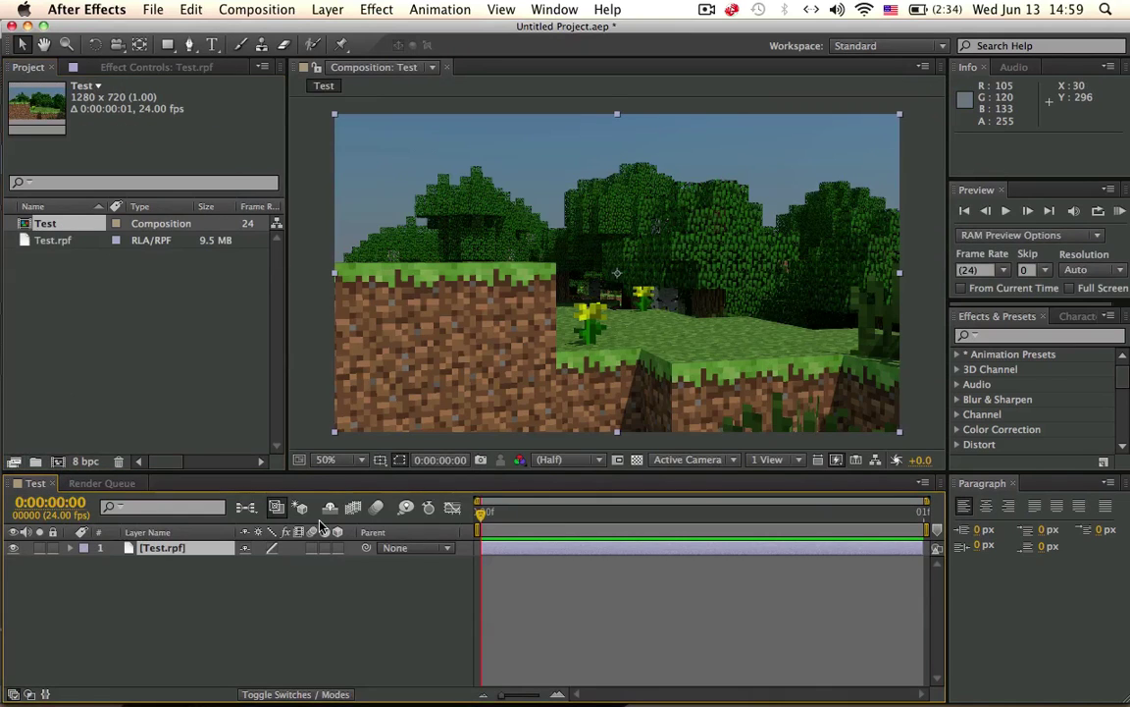
# Step: Find the 3D Channel Extract effect with the search "3d chan" and apply it to the Test.rpf layer
pyautogui.click(173, 549)
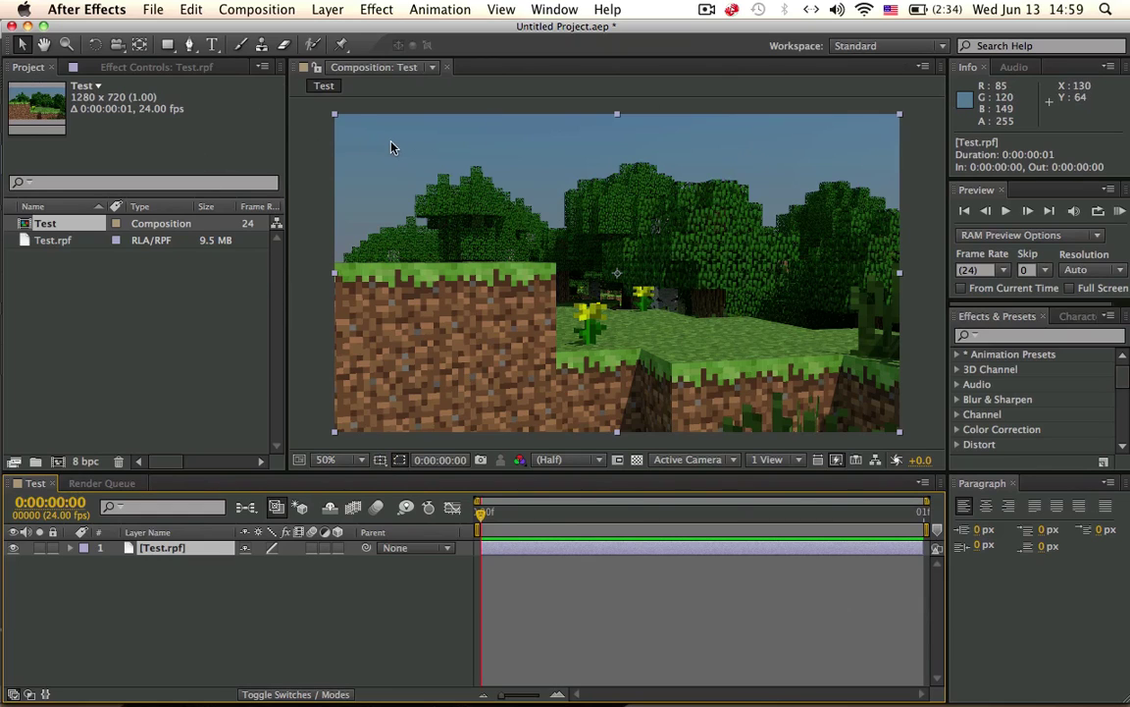
pyautogui.click(1028, 338)
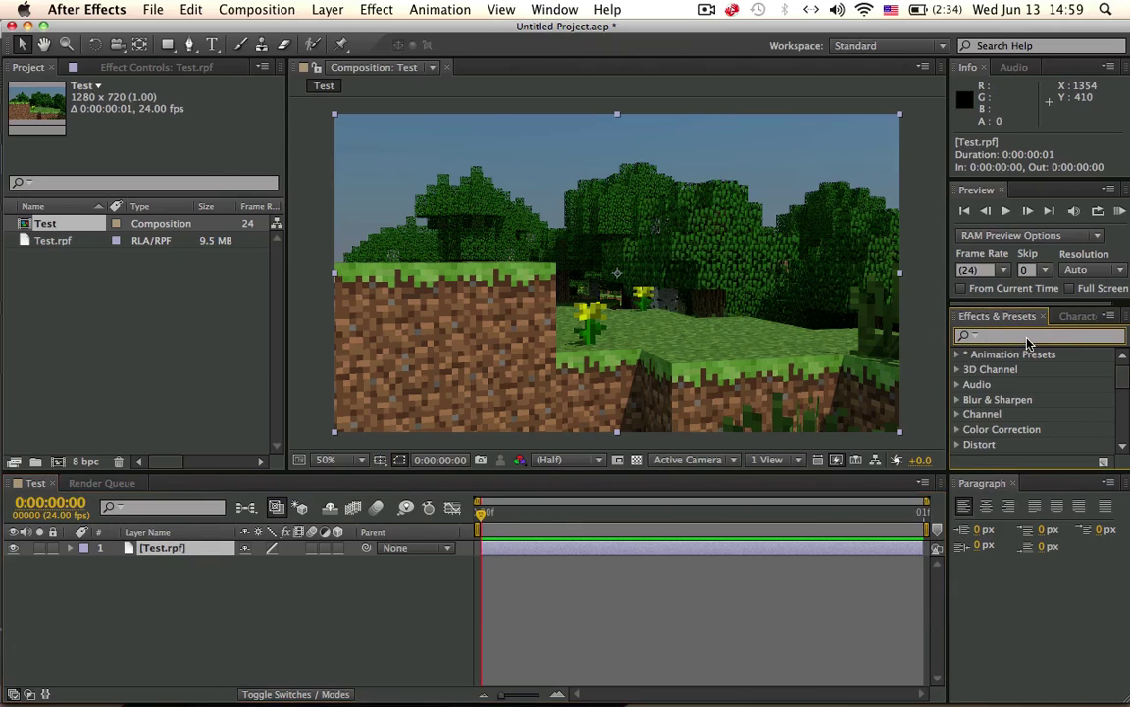
pyautogui.write('3d chan')
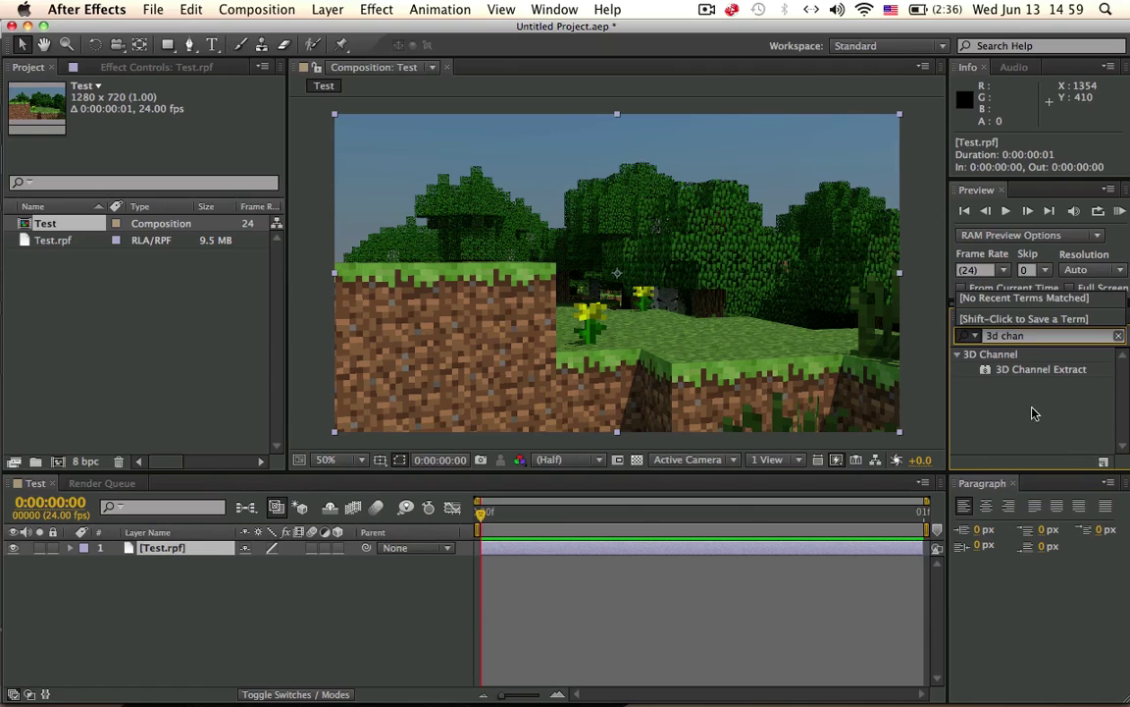
pyautogui.moveTo(1030, 370); pyautogui.dragTo(814, 326)
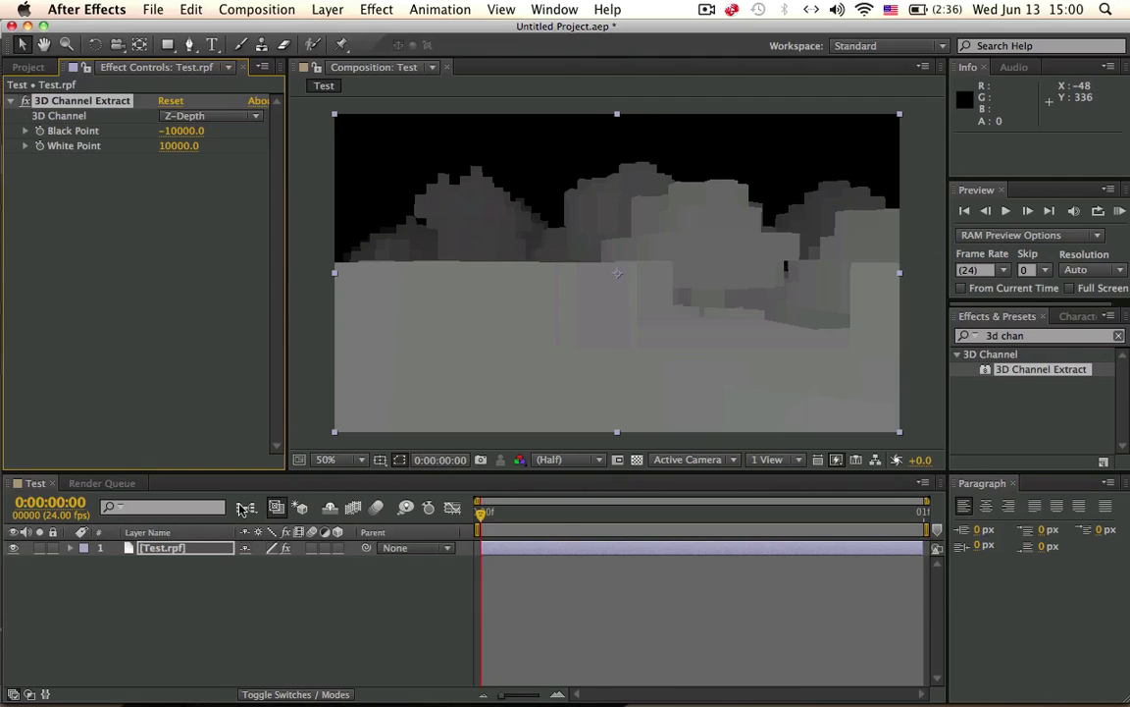
# Step: Duplicate the Test.rpf layer together with its 3D Channel Extract effect
pyautogui.click(196, 552)
pyautogui.press('super+d')
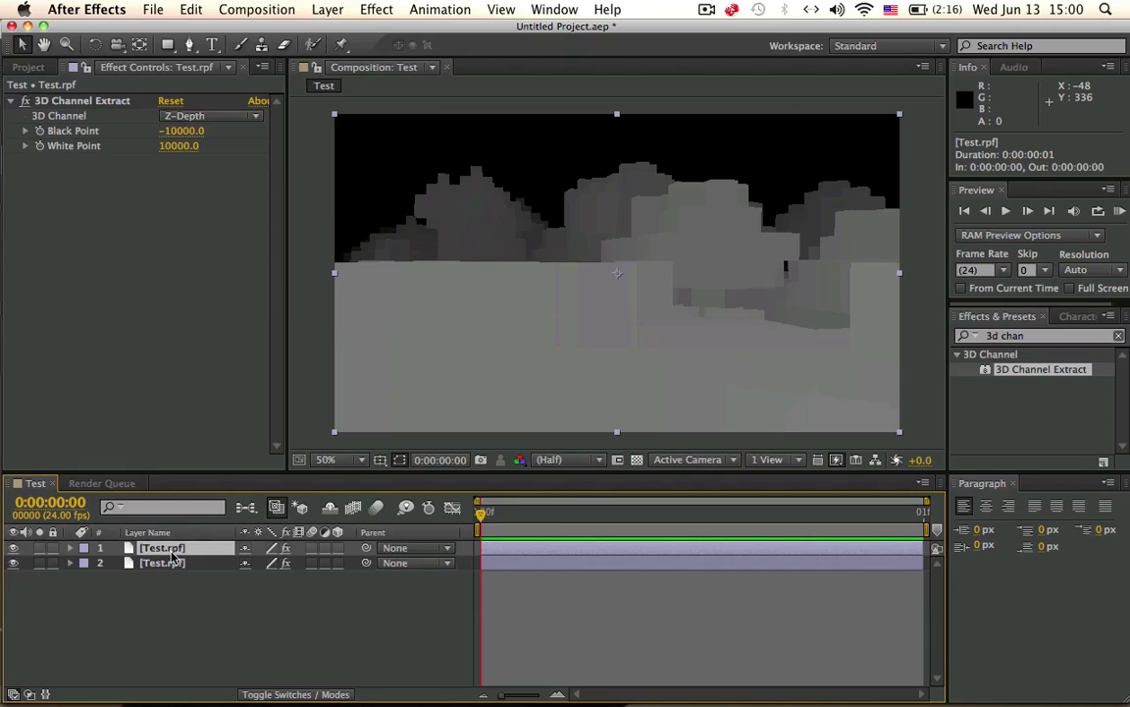
pyautogui.click(172, 562)
pyautogui.click(169, 549)
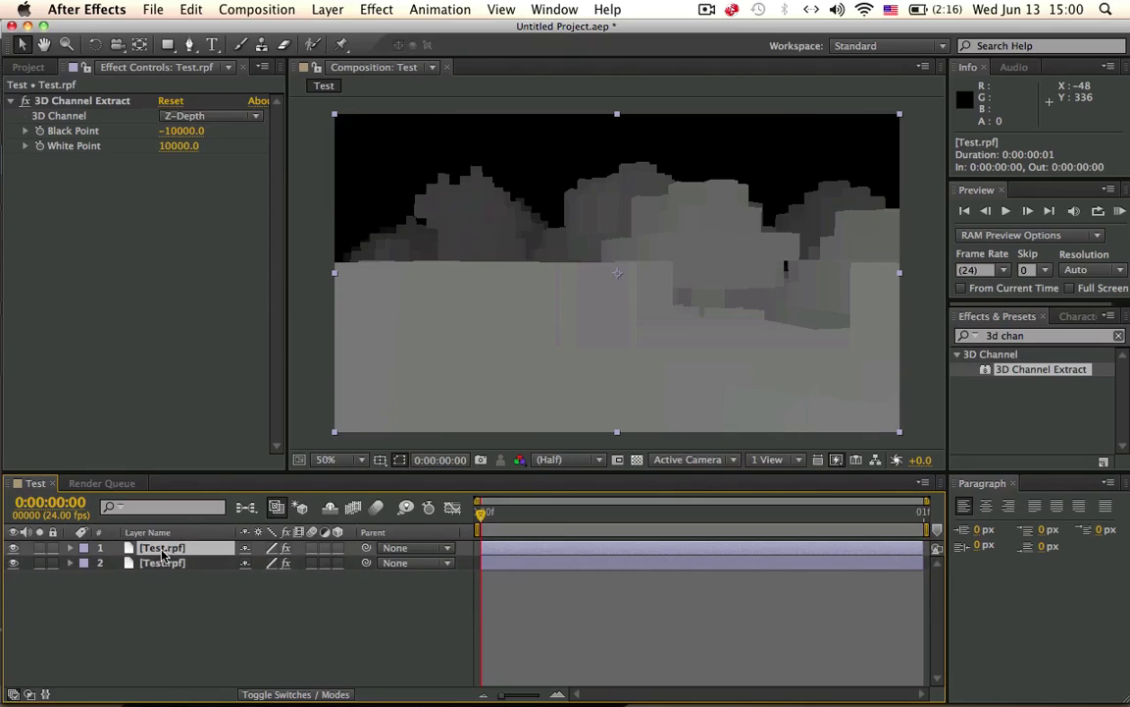
# Step: Rename the lower Test.rpf layer to Blur and the upper one to Picture
pyautogui.click(162, 566)
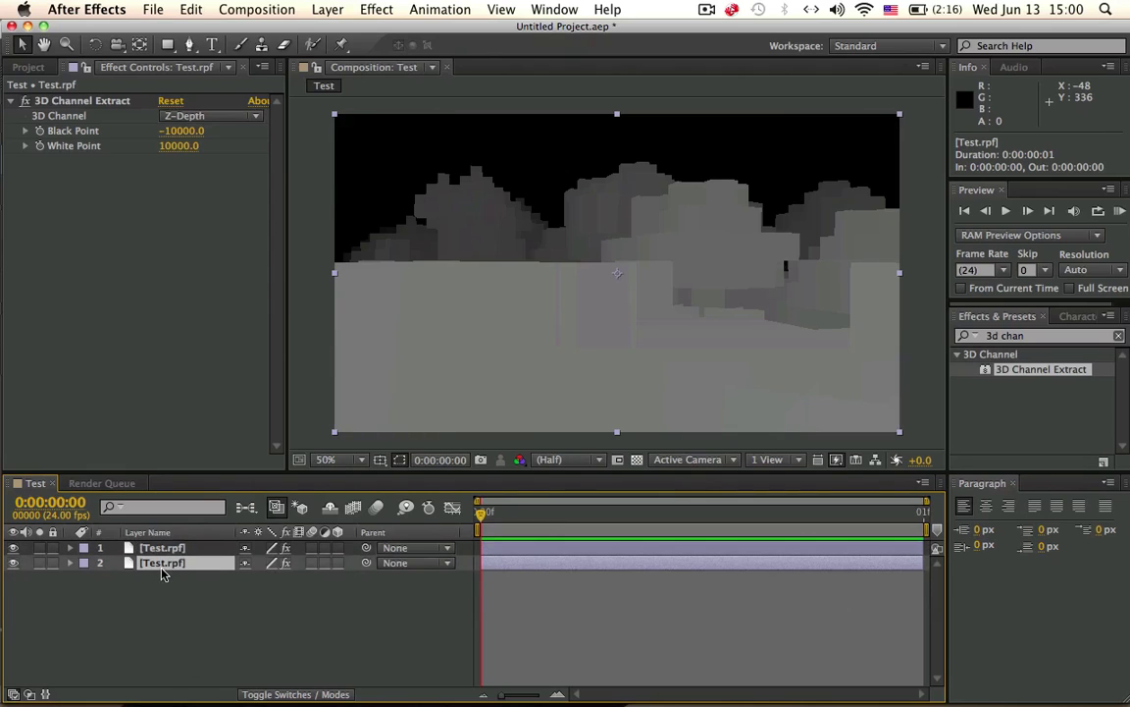
pyautogui.press('Return')
pyautogui.write('Blu')
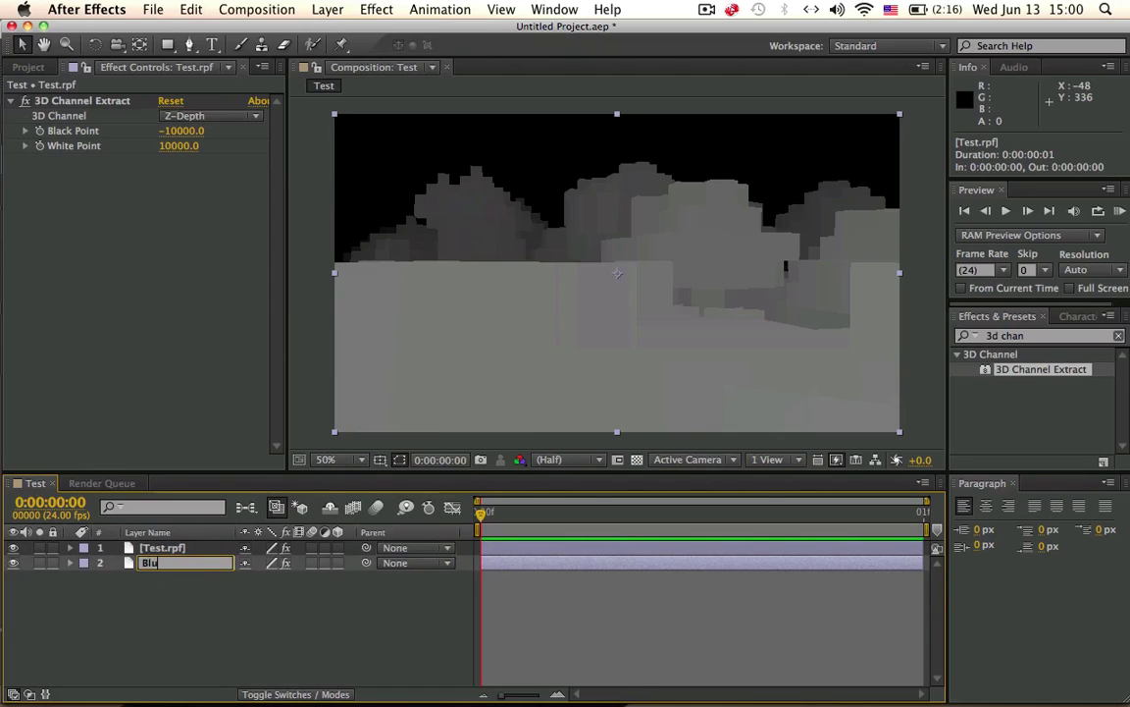
pyautogui.write('r')
pyautogui.press('Return')
pyautogui.click(147, 547)
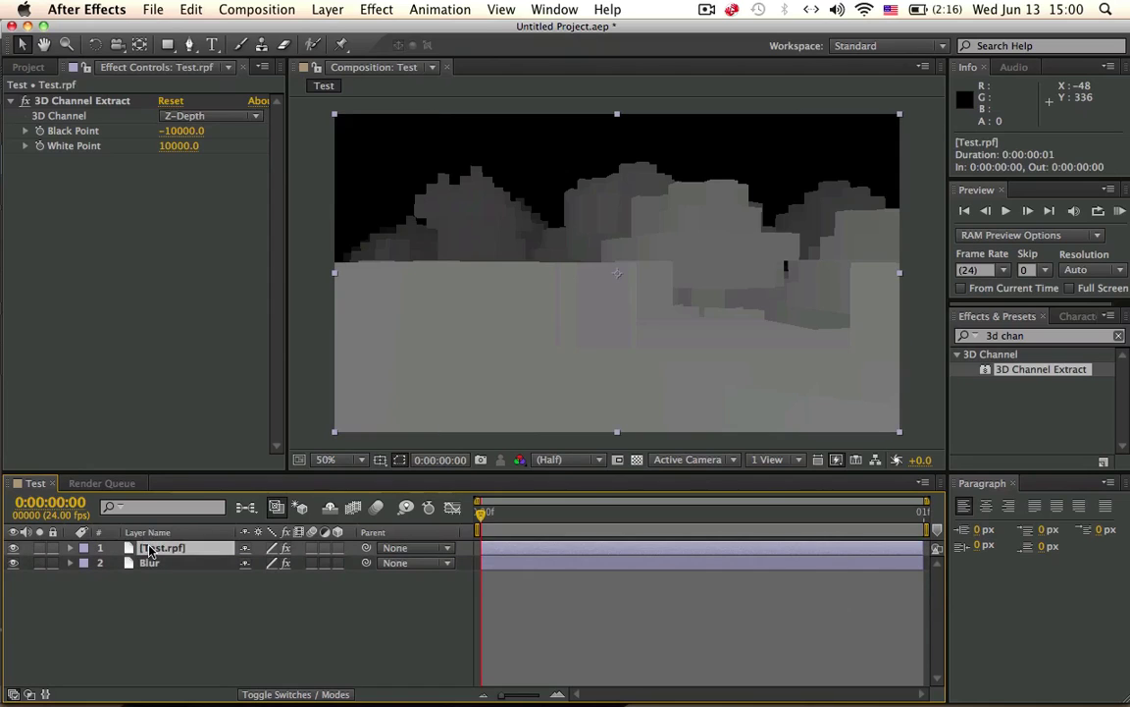
pyautogui.press('Return')
pyautogui.write('Picture')
pyautogui.press('Return')
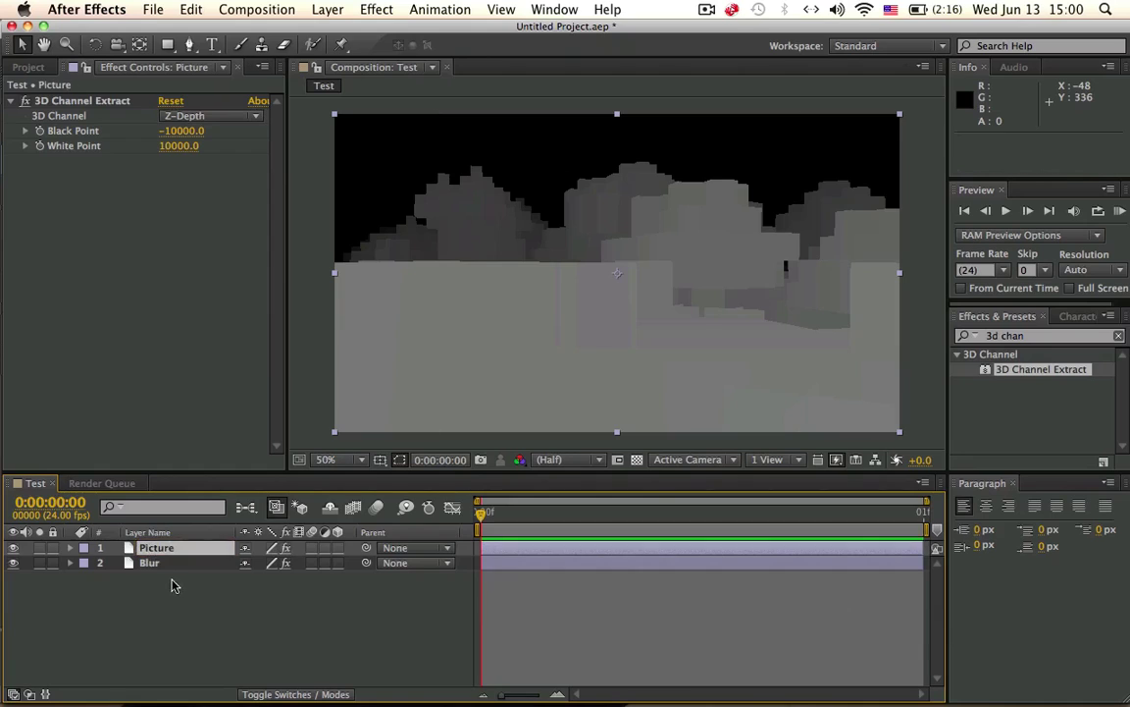
# Step: Remove the 3D Channel Extract effect from the Picture layer
pyautogui.click(172, 587)
pyautogui.click(166, 549)
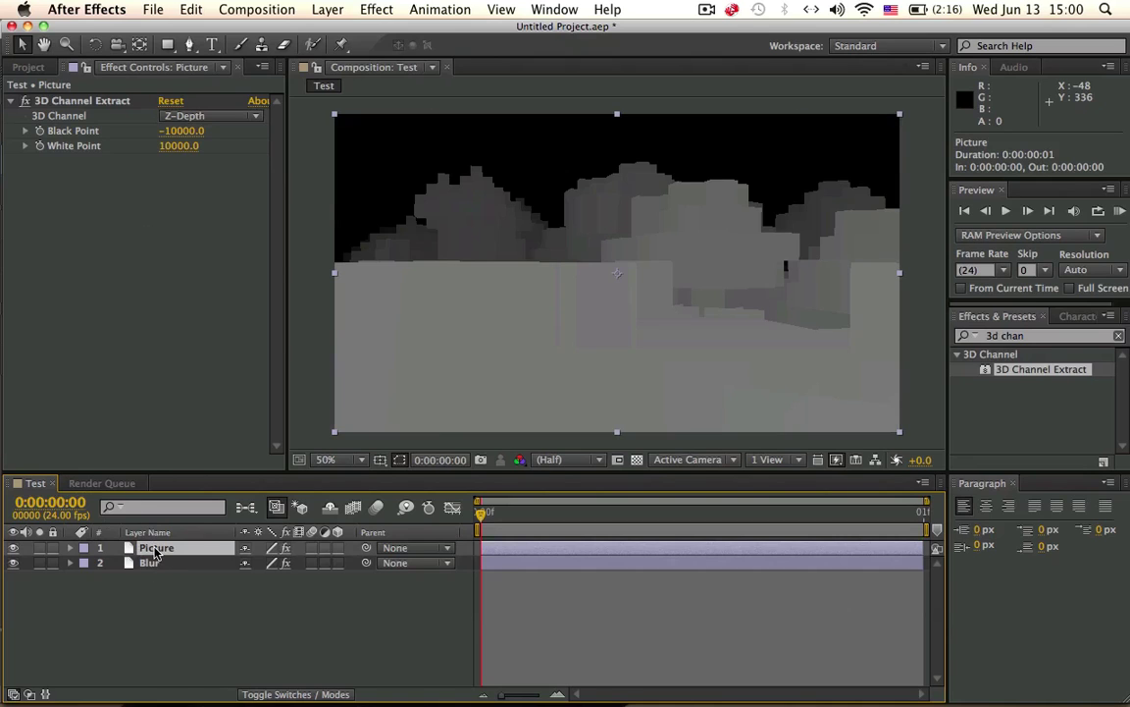
pyautogui.click(78, 100)
pyautogui.press('Delete')
# Step: Find the Camera Lens Blur effect with the search "len" and apply it to the Picture layer
pyautogui.click(147, 561)
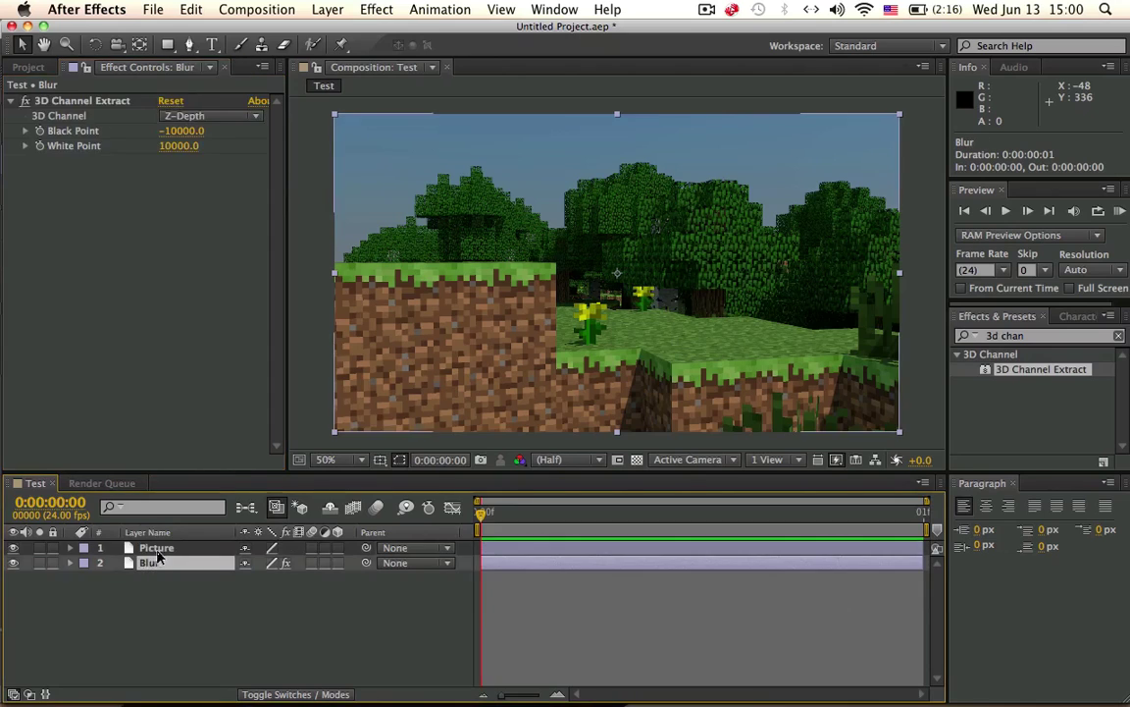
pyautogui.click(152, 548)
pyautogui.click(155, 562)
pyautogui.click(157, 548)
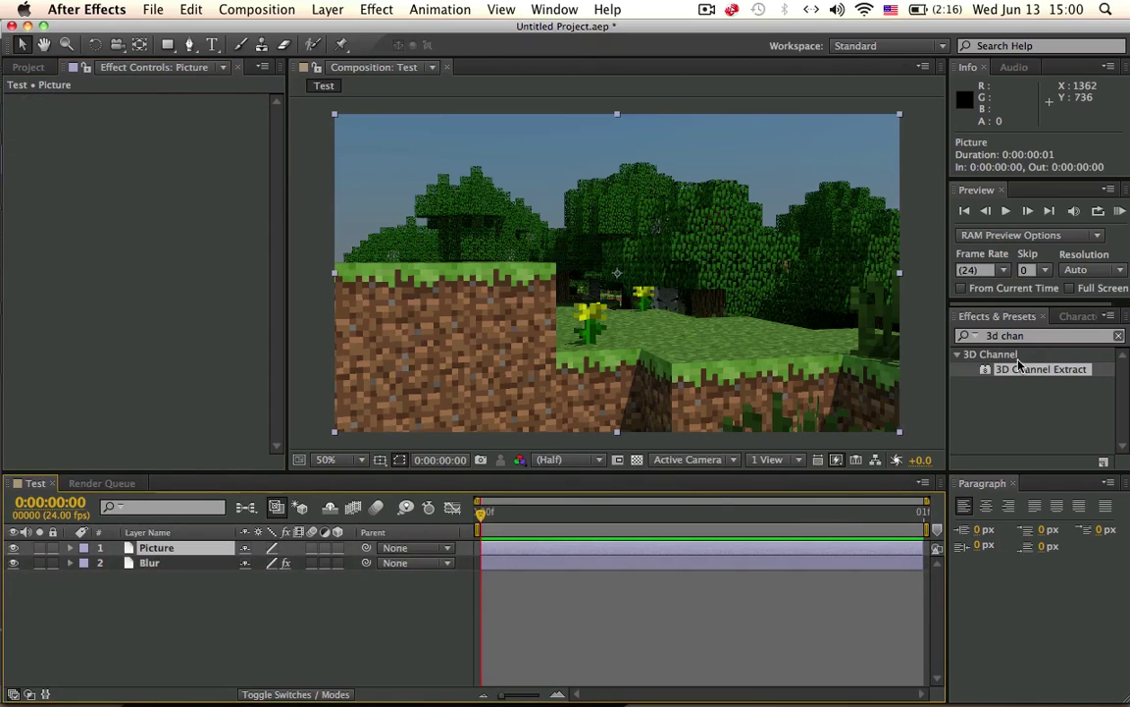
pyautogui.click(1020, 339)
pyautogui.press('BackSpace')
pyautogui.press('BackSpace')
pyautogui.press('BackSpace')
pyautogui.press('BackSpace')
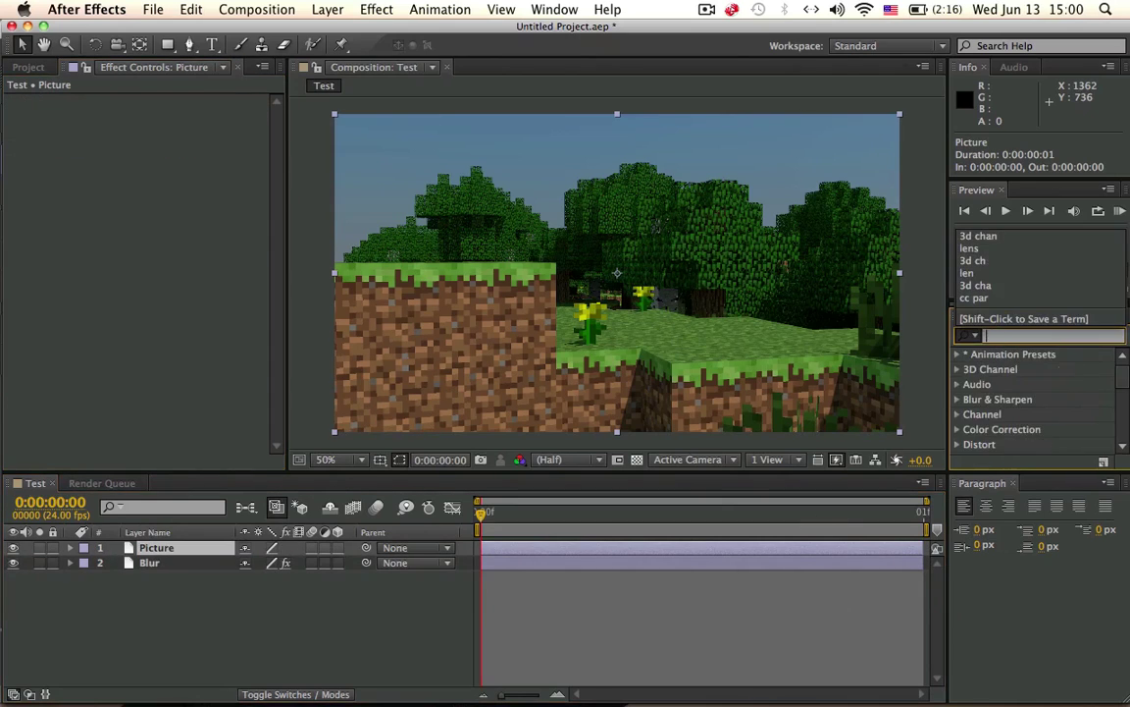
pyautogui.write('len')
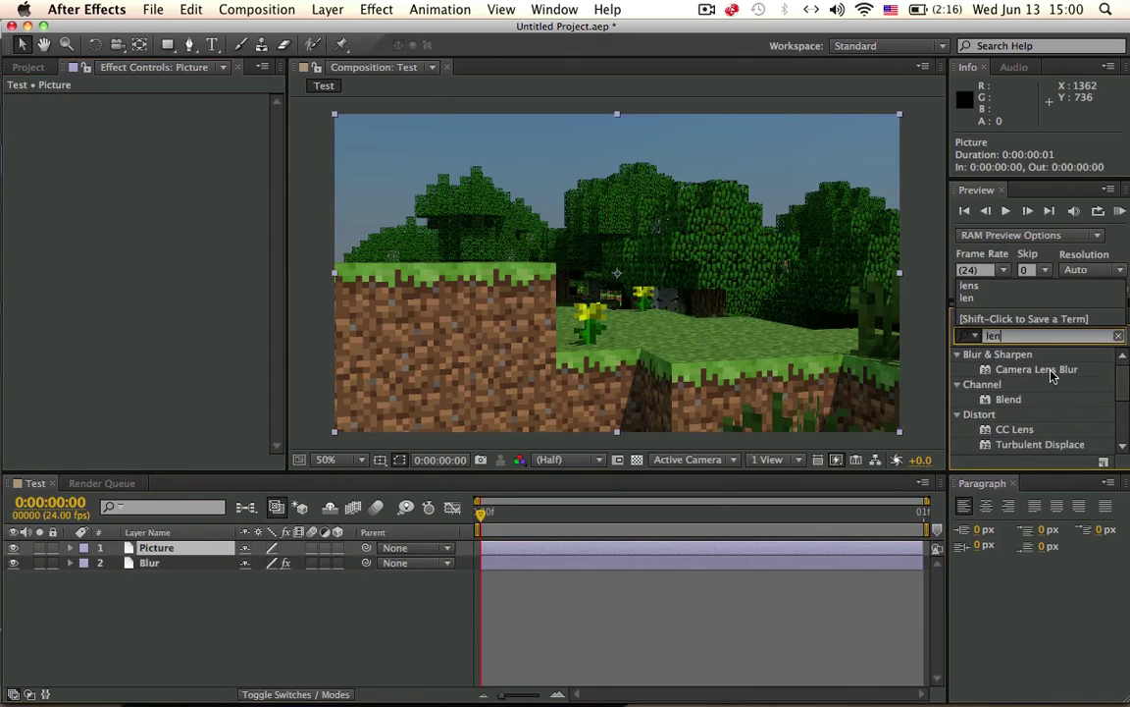
pyautogui.moveTo(1051, 376); pyautogui.dragTo(628, 275)
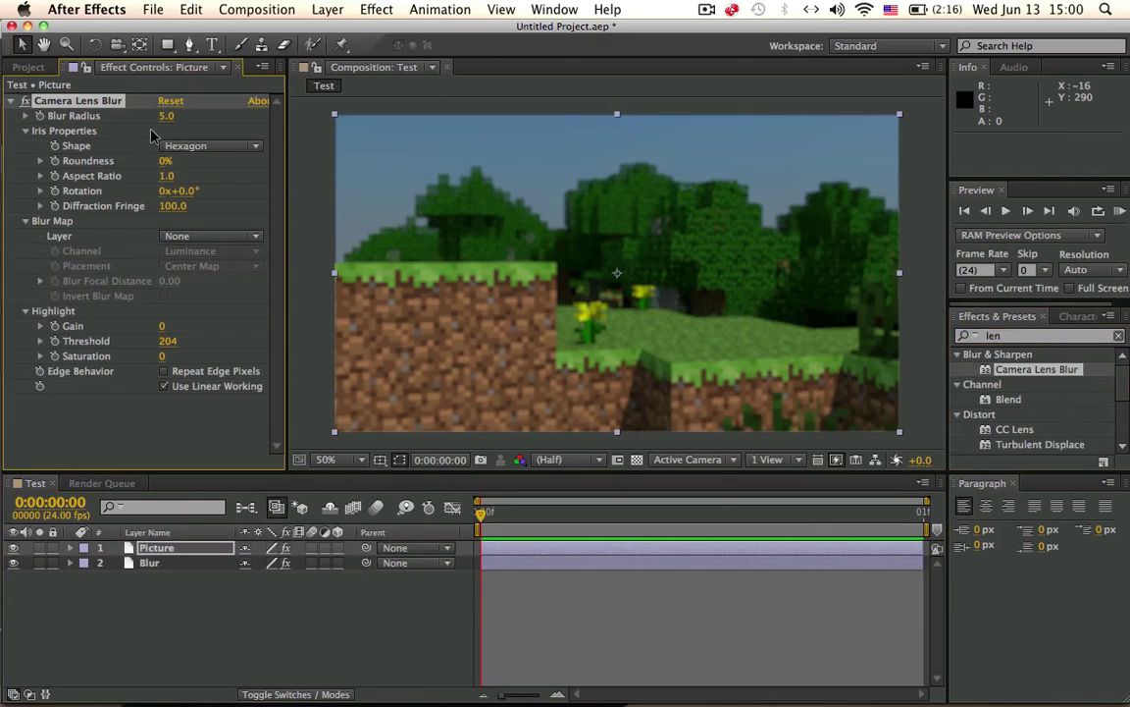
# Step: Use the Blur layer as the Camera Lens Blur's blur map and set the Blur Focal Distance to 0.45
pyautogui.click(182, 235)
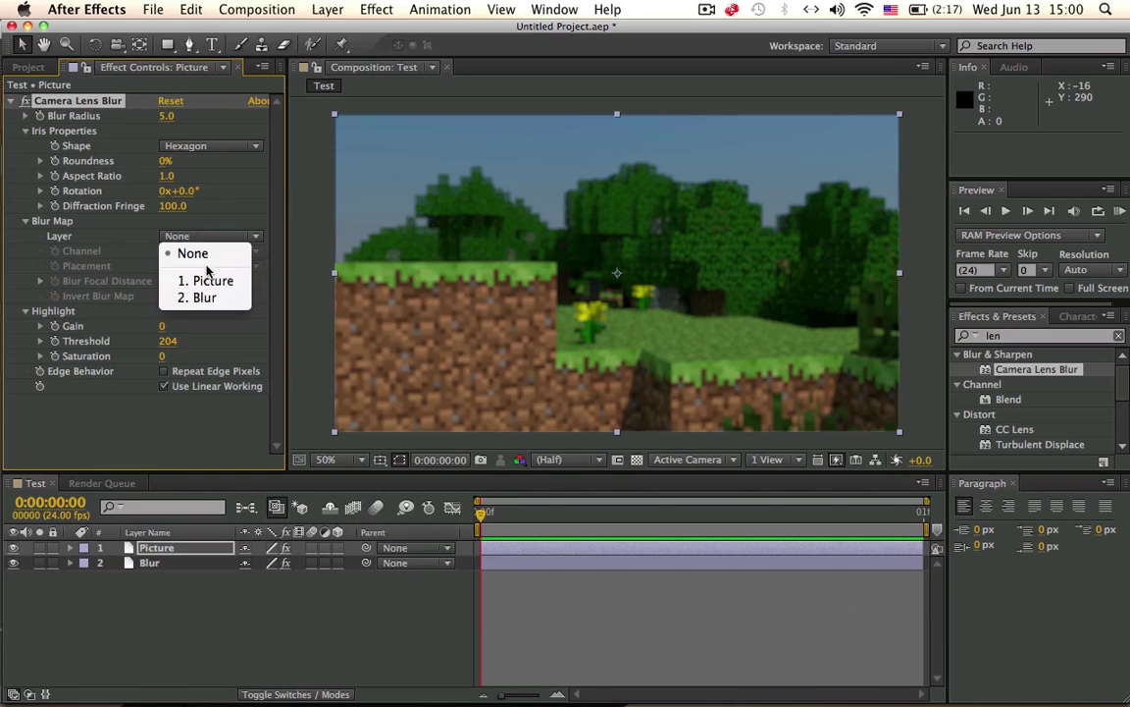
pyautogui.click(214, 297)
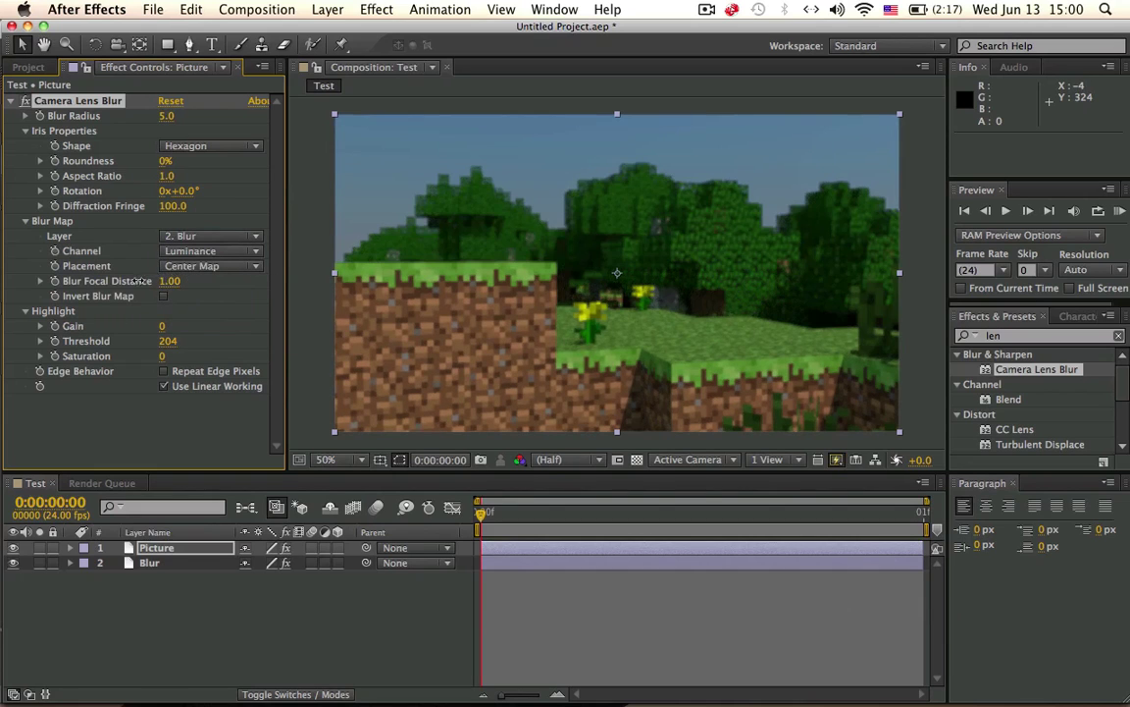
pyautogui.click(41, 282)
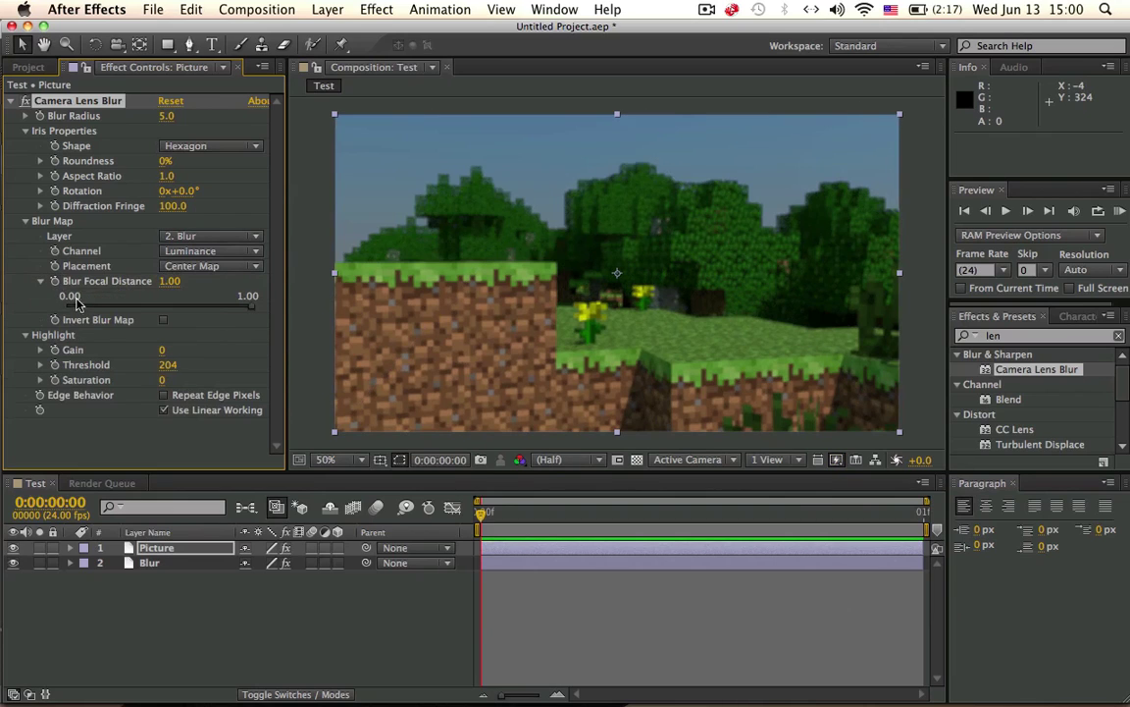
pyautogui.moveTo(84, 305); pyautogui.dragTo(168, 307)
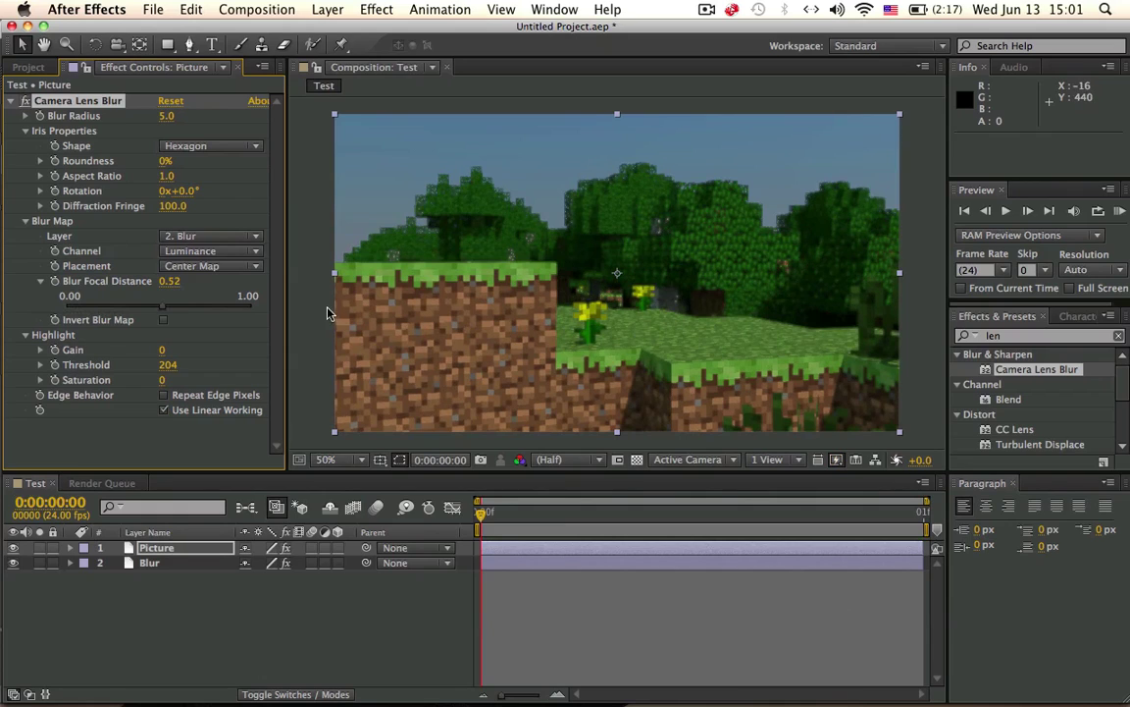
pyautogui.click(162, 310)
pyautogui.moveTo(175, 281); pyautogui.dragTo(143, 283)
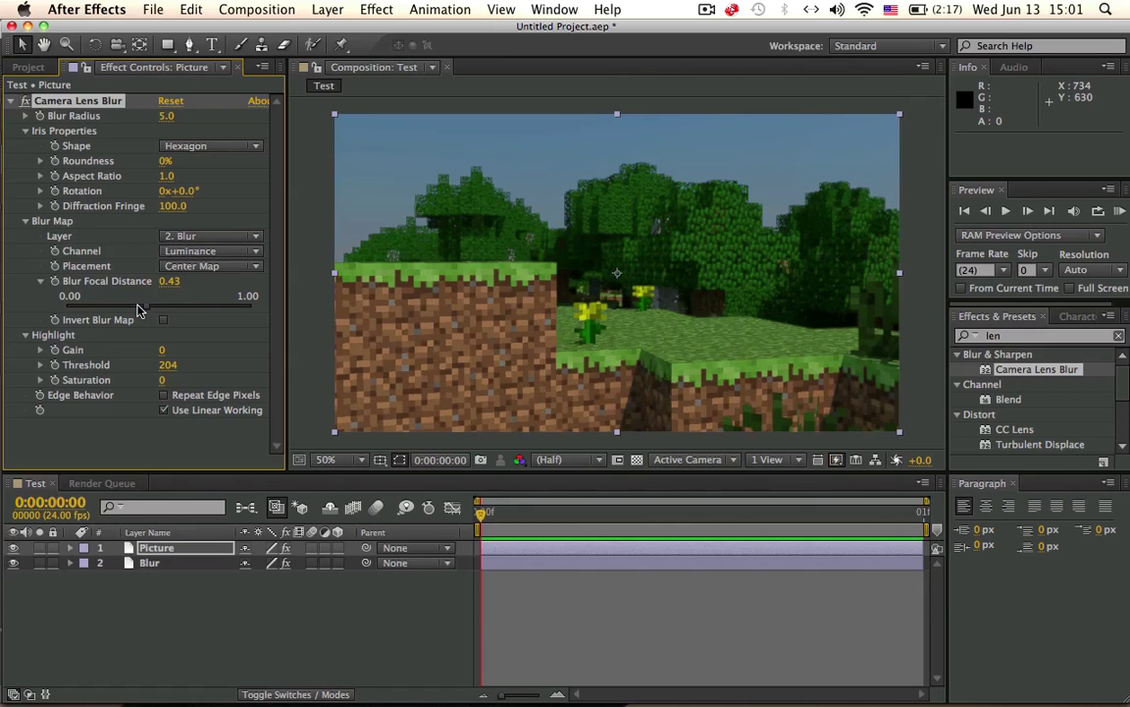
pyautogui.click(133, 307)
pyautogui.click(163, 321)
pyautogui.click(155, 307)
pyautogui.moveTo(154, 307); pyautogui.dragTo(150, 307)
# Step: Add the Test composition to the render queue and open its output destination, cancelling without saving
pyautogui.click(258, 8)
pyautogui.click(258, 8)
pyautogui.click(165, 117)
pyautogui.click(237, 113)
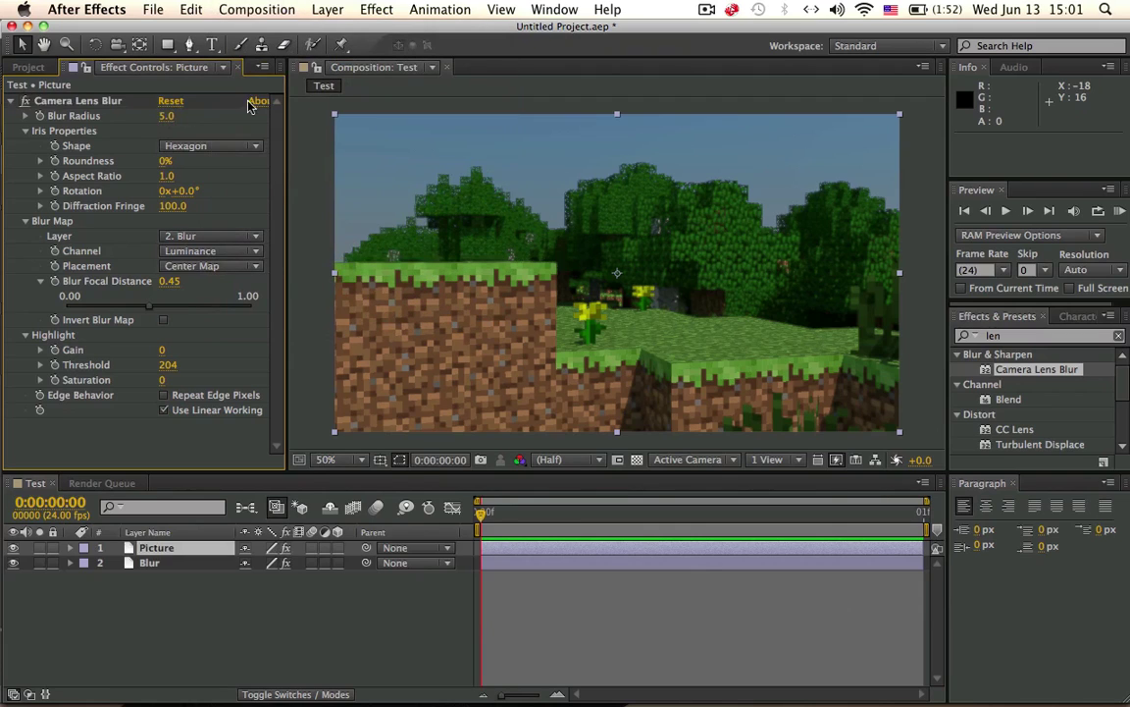
pyautogui.click(321, 7)
pyautogui.moveTo(257, 9)
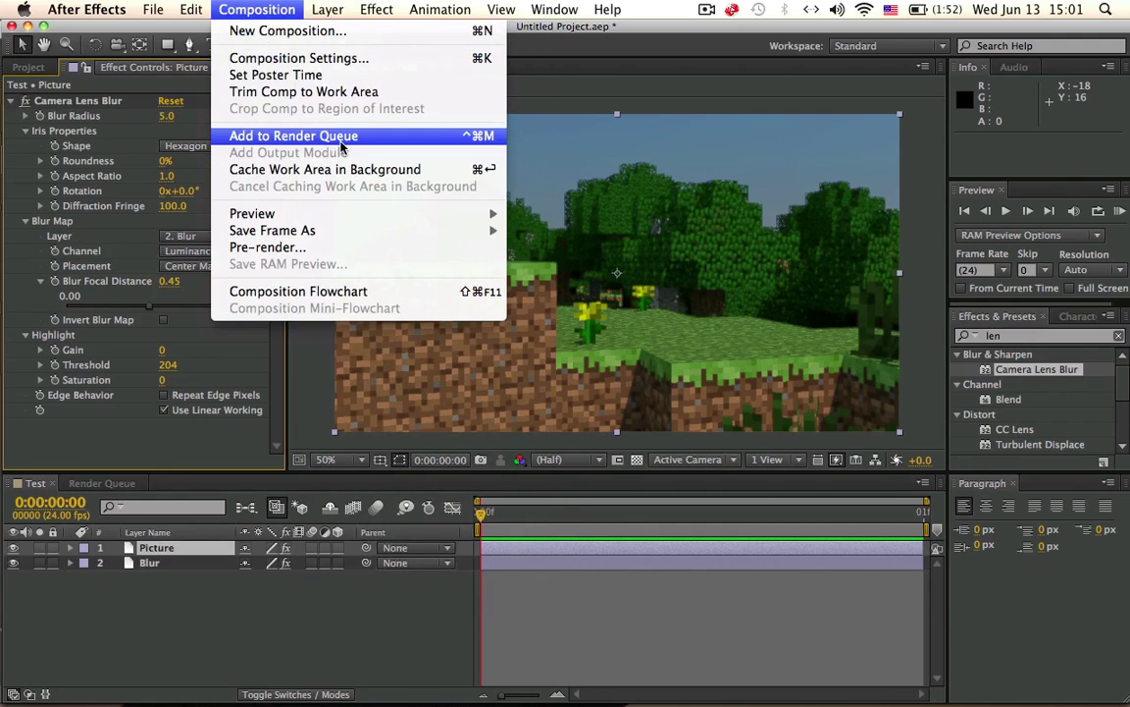
pyautogui.click(257, 138)
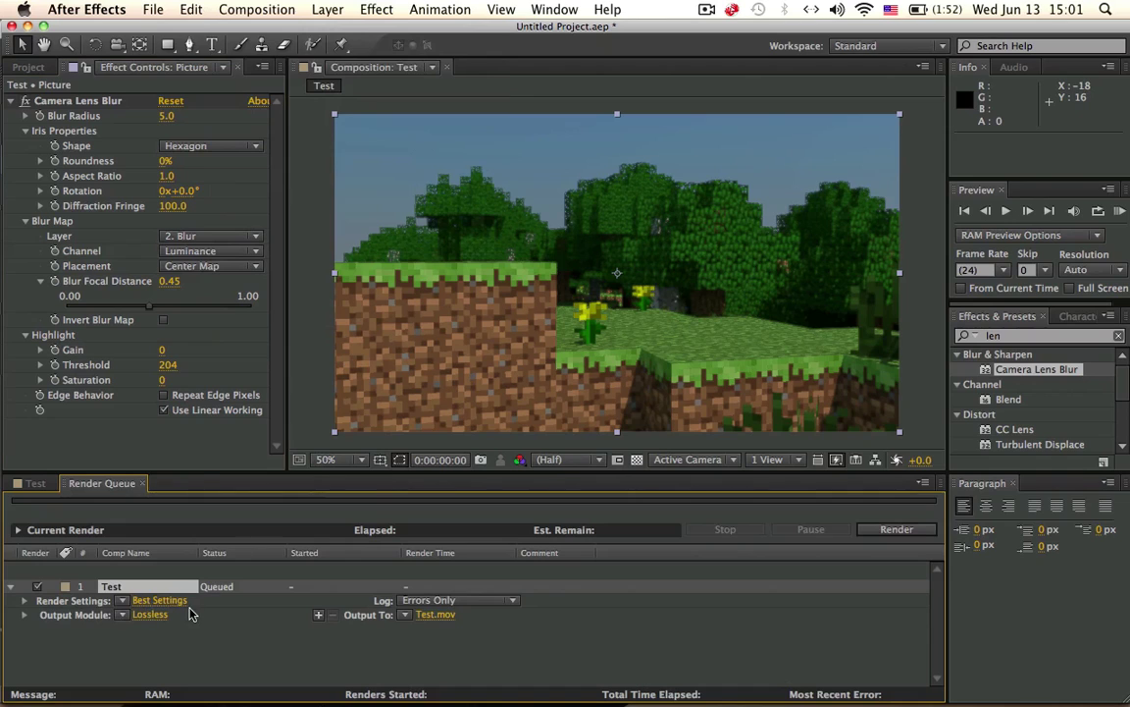
pyautogui.click(432, 615)
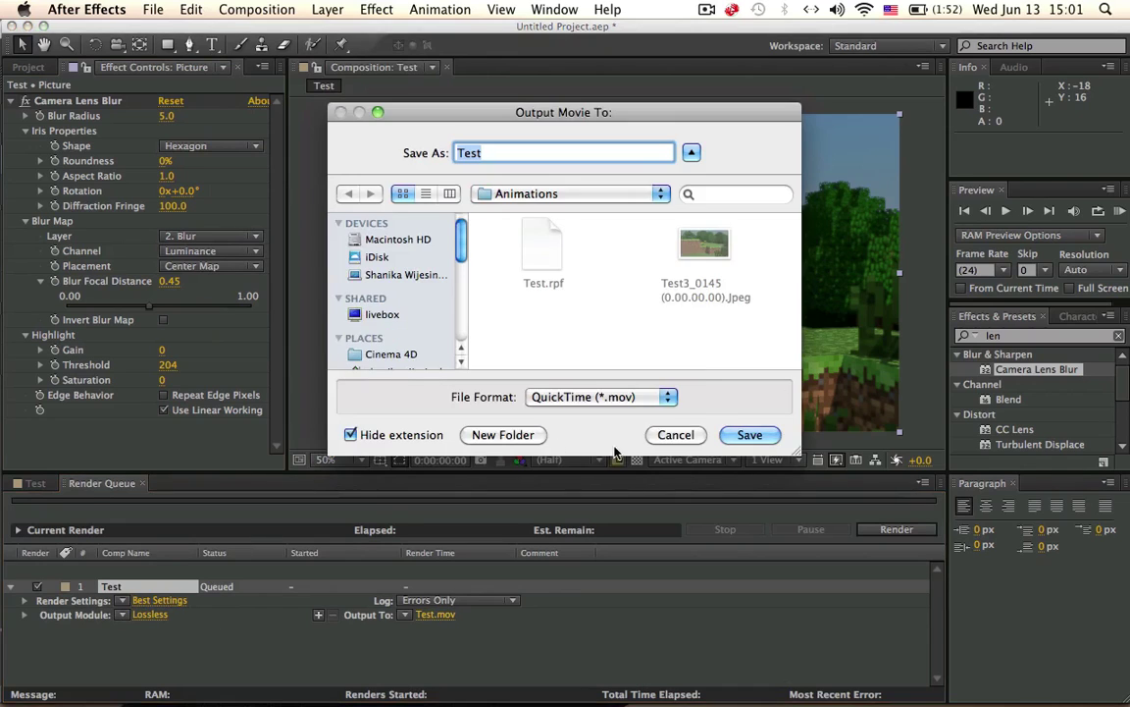
pyautogui.click(669, 438)
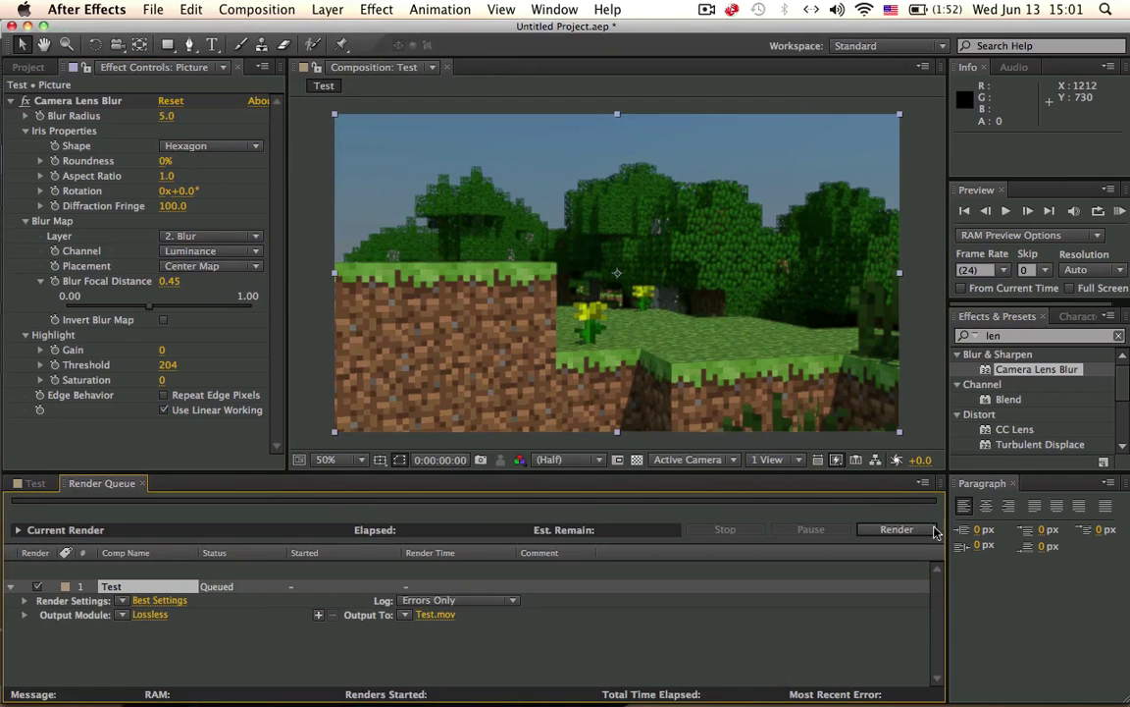
# Step: Queue the current frame of Test for output as an image file and remove the Test.mov item from the render queue
pyautogui.click(328, 9)
pyautogui.click(328, 9)
pyautogui.click(334, 9)
pyautogui.click(334, 9)
pyautogui.click(142, 483)
pyautogui.click(293, 9)
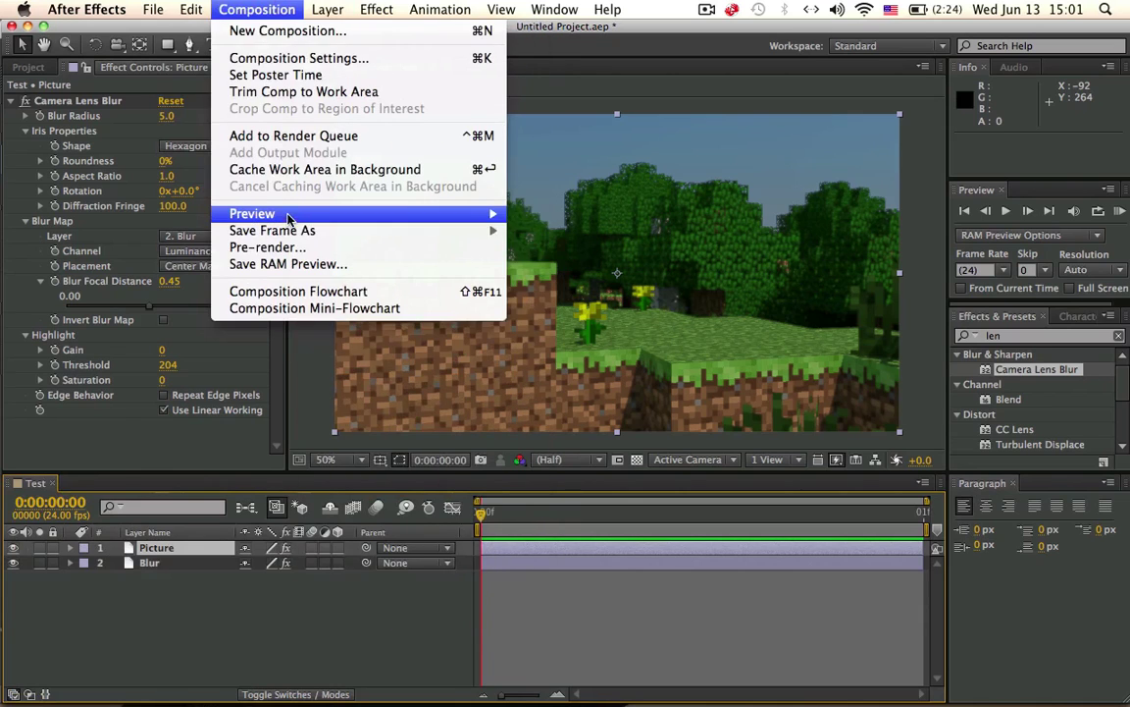
pyautogui.moveTo(292, 235)
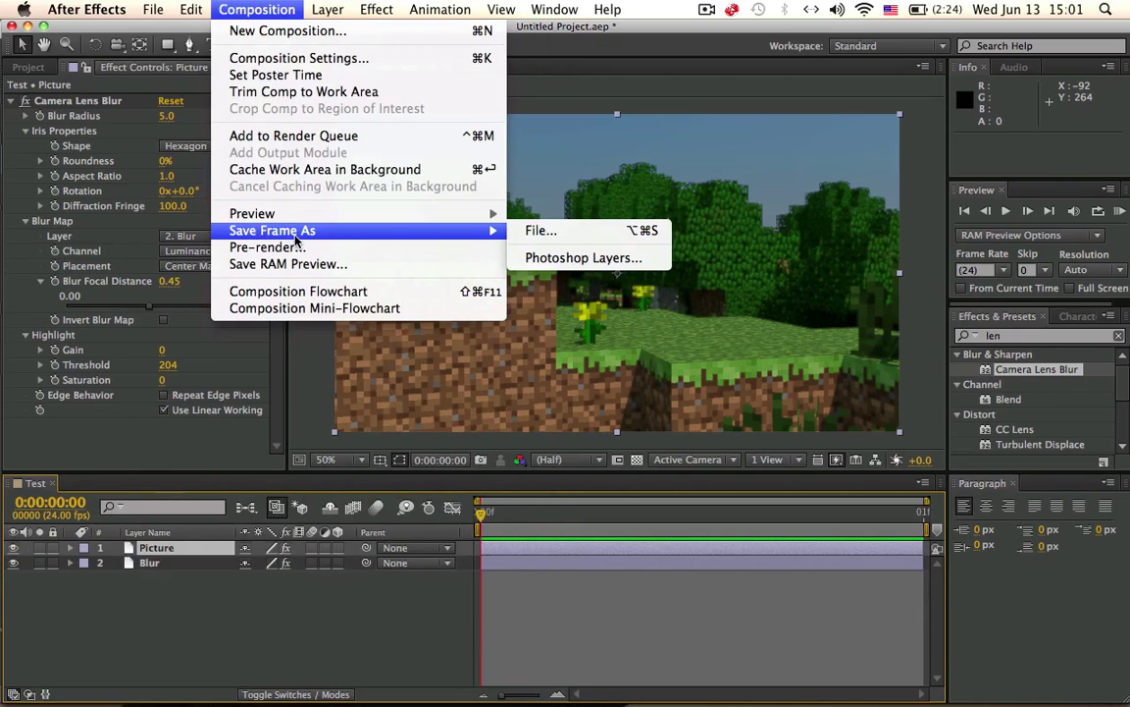
pyautogui.click(569, 236)
pyautogui.click(83, 590)
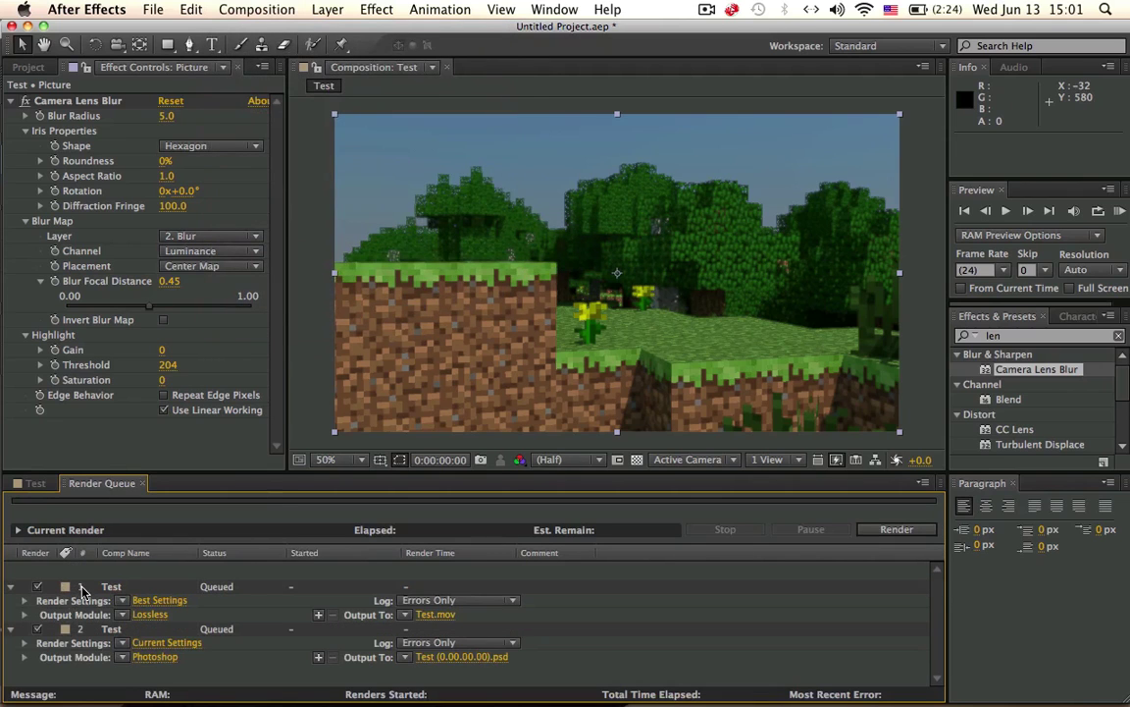
pyautogui.press('Delete')
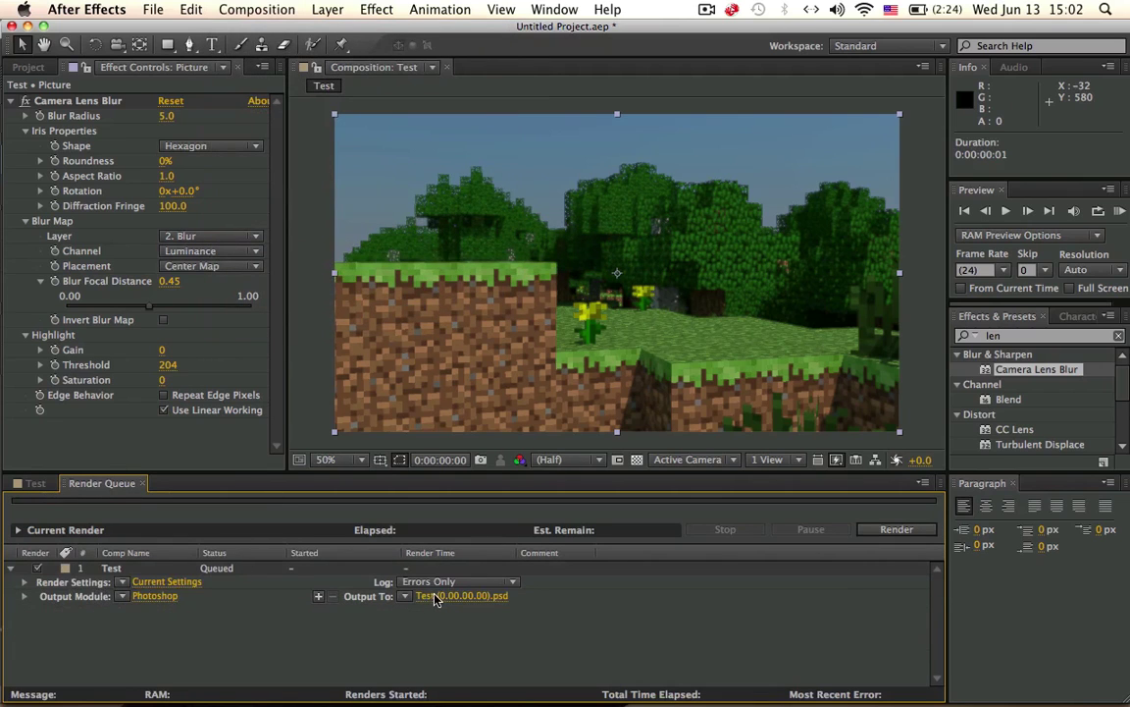
# Step: Try to save the frame's output file as Test.jpeg in the Animations folder
pyautogui.click(489, 596)
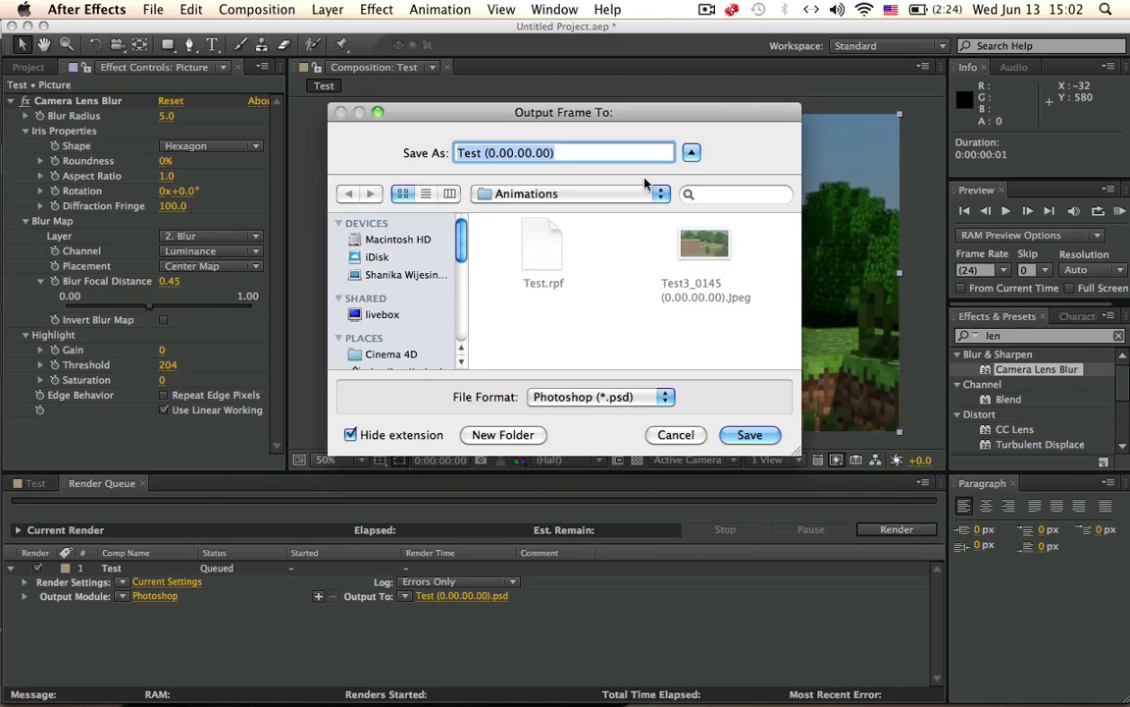
pyautogui.write('Test')
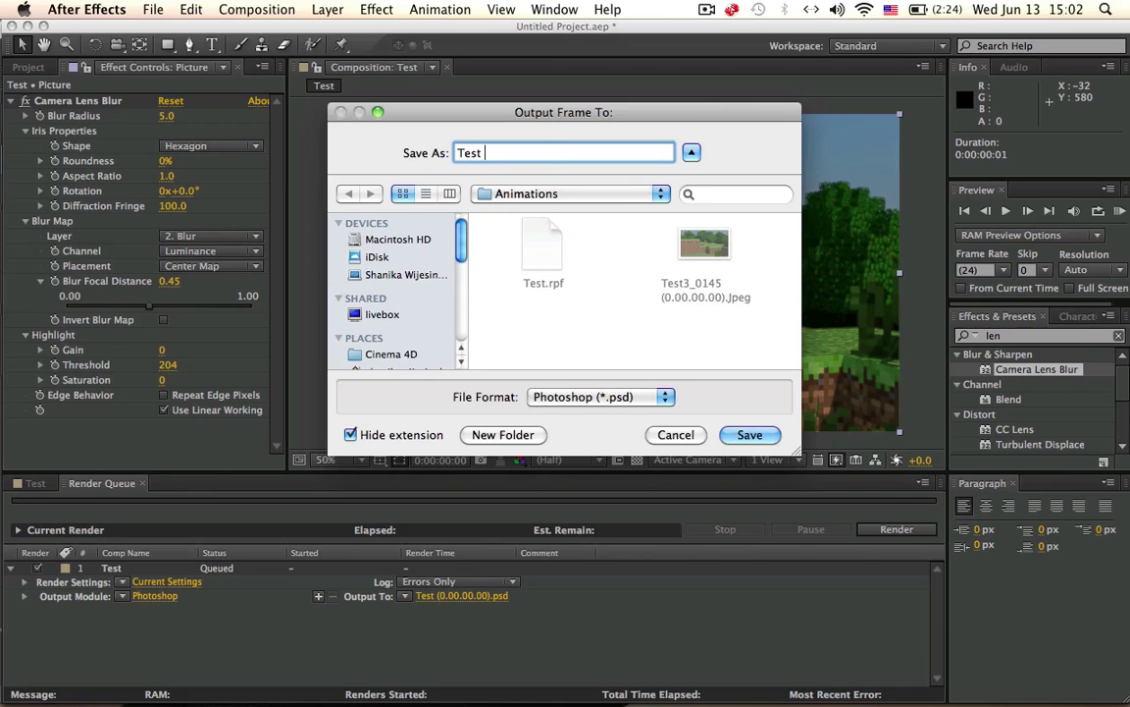
pyautogui.write('.p')
pyautogui.press('BackSpace')
pyautogui.write('jeeg')
pyautogui.click(783, 435)
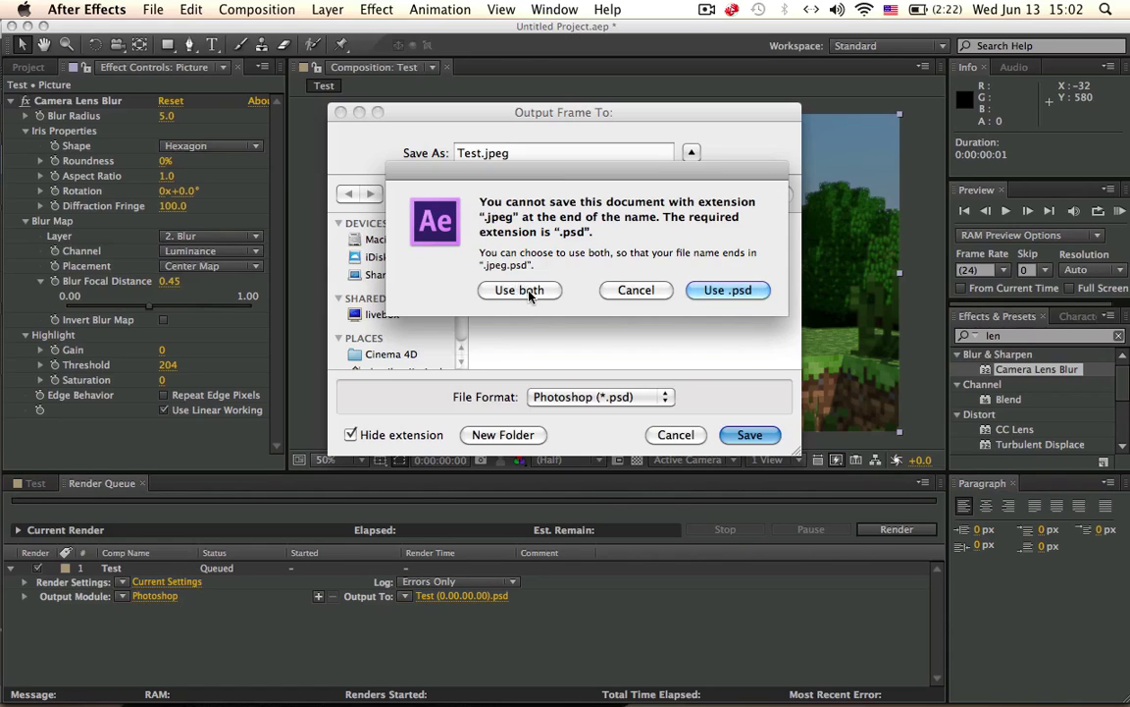
pyautogui.click(636, 288)
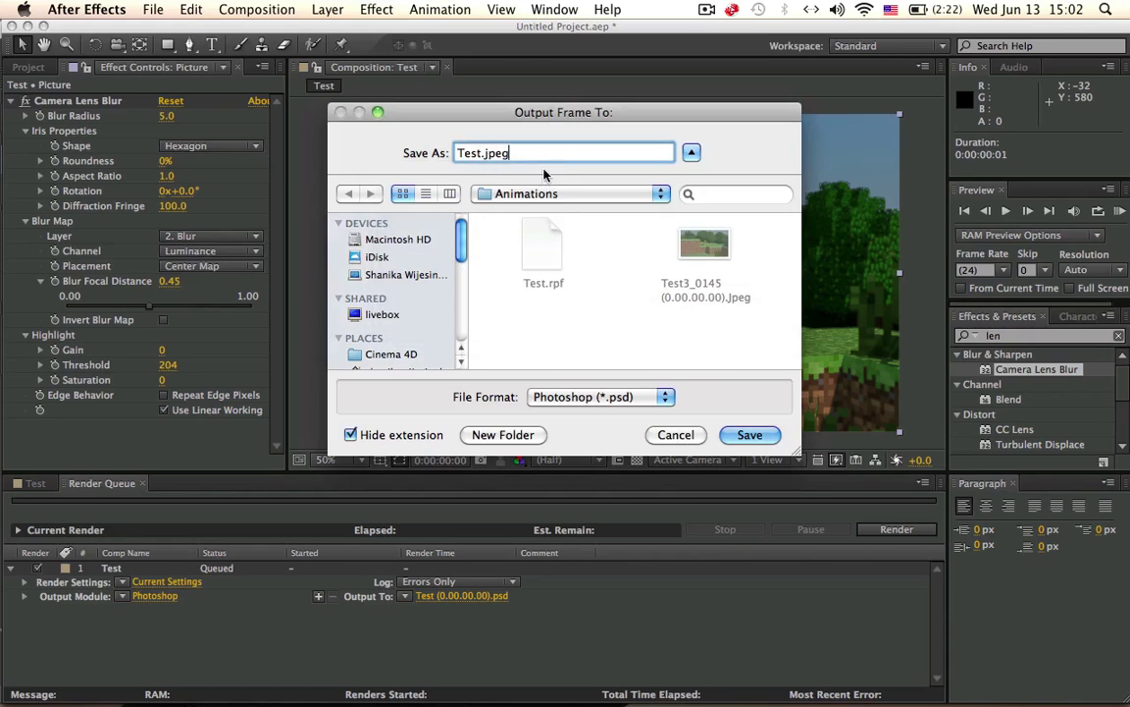
# Step: Set the frame's output file name to Test with the Photoshop format and save it to the Animations folder
pyautogui.press('BackSpace')
pyautogui.press('BackSpace')
pyautogui.press('BackSpace')
pyautogui.press('BackSpace')
pyautogui.press('BackSpace')
pyautogui.click(750, 435)
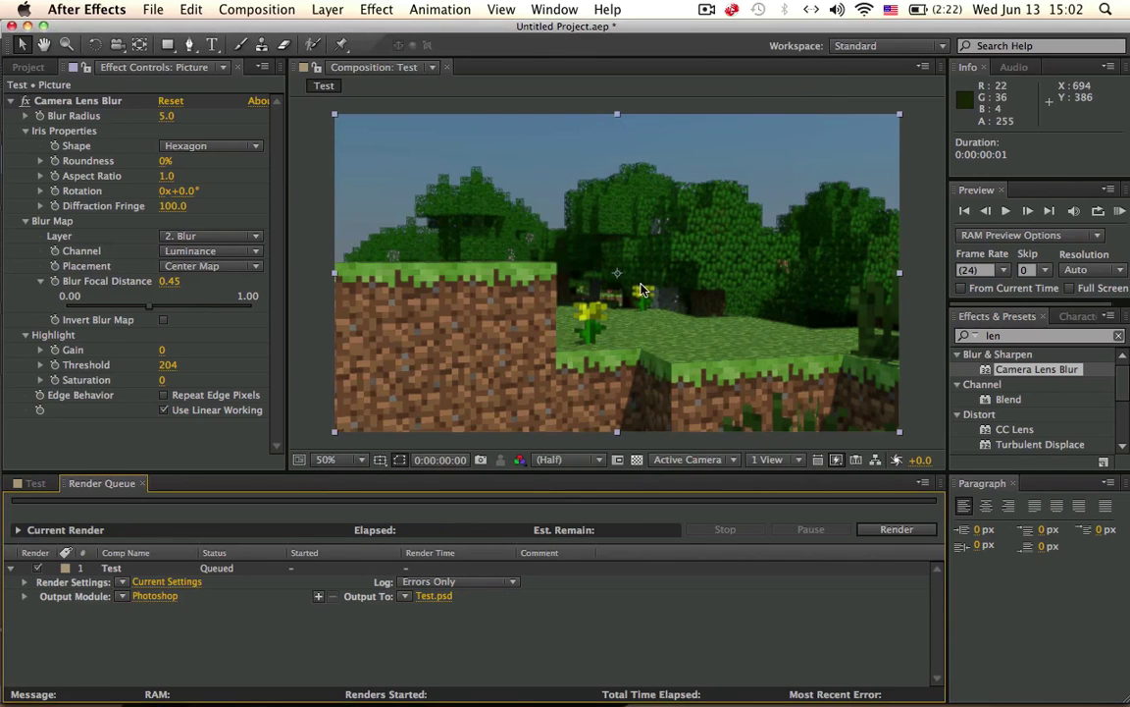
# Step: Open the Minecraft folder from the desktop in Finder and select its Cinema 4D folder
pyautogui.press('F11')
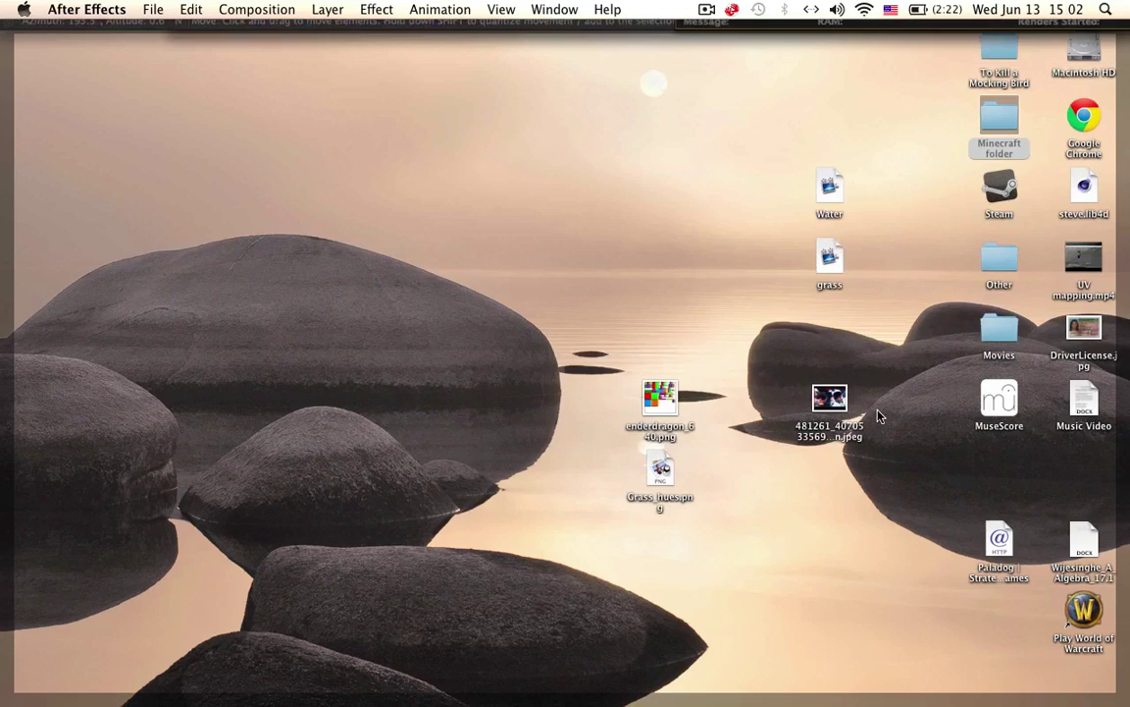
pyautogui.doubleClick(999, 122)
pyautogui.click(523, 282)
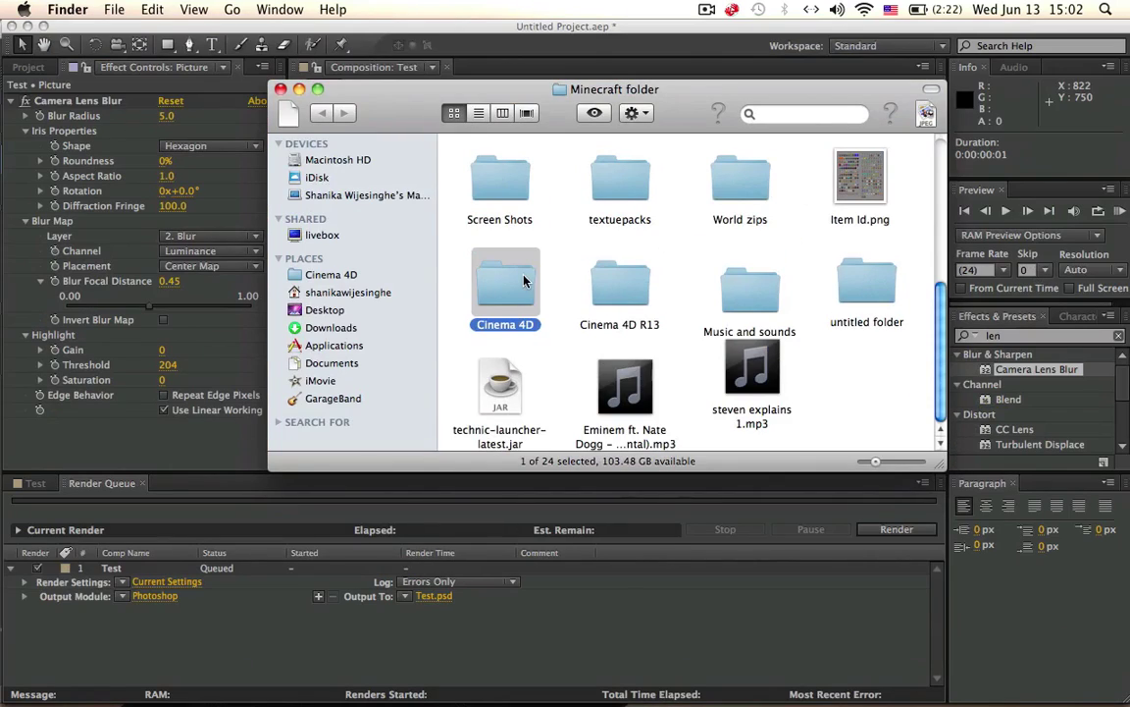
# Step: Return to After Effects and render the queued Test frame to Test.psd
pyautogui.click(815, 486)
pyautogui.click(896, 529)
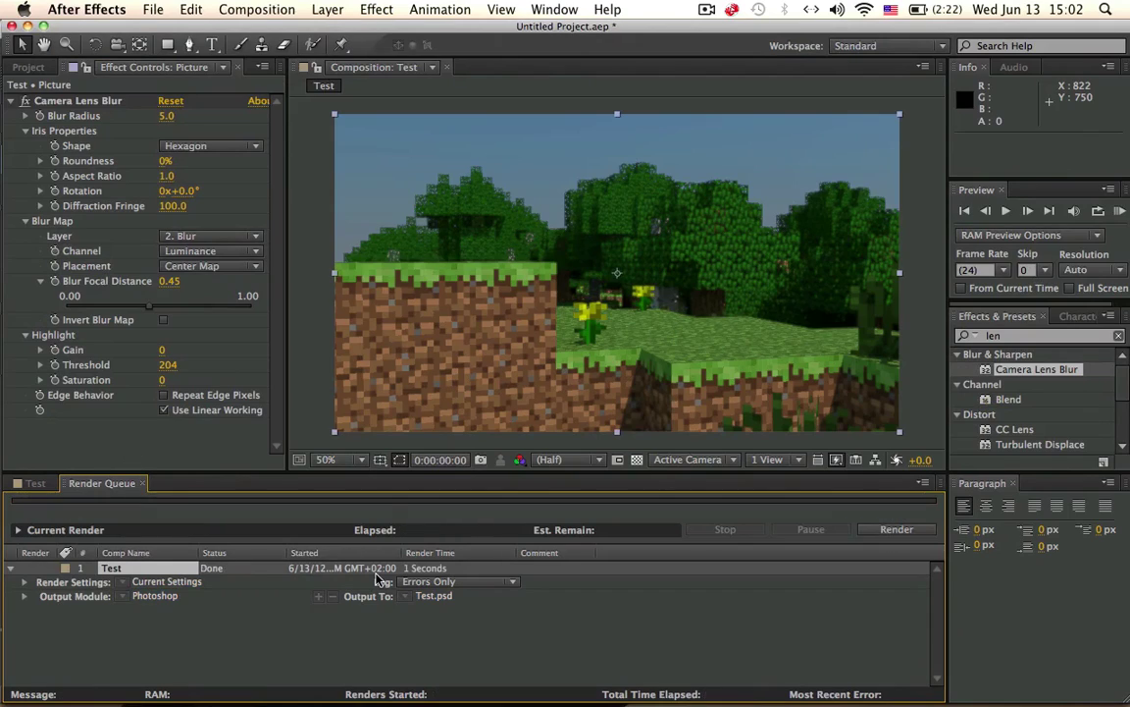
# Step: Switch to the Finder window, open the Animations folder inside Cinema 4D and find the rendered Test.psd
pyautogui.press('F3')
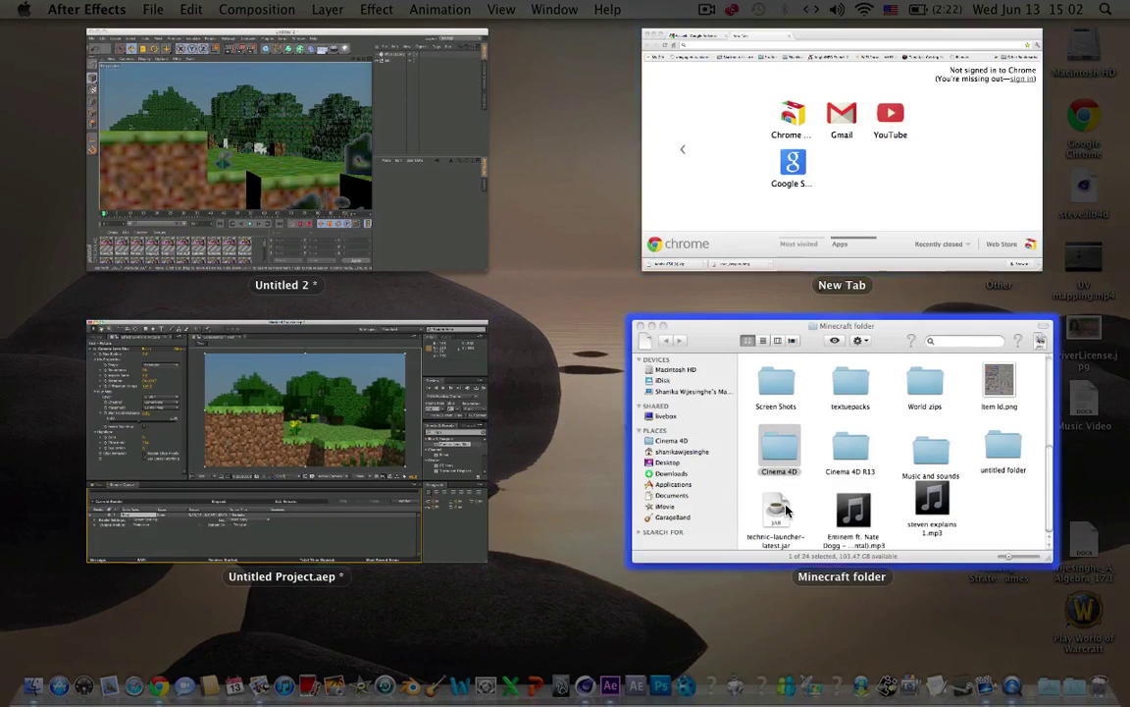
pyautogui.click(786, 509)
pyautogui.click(785, 509)
pyautogui.doubleClick(512, 295)
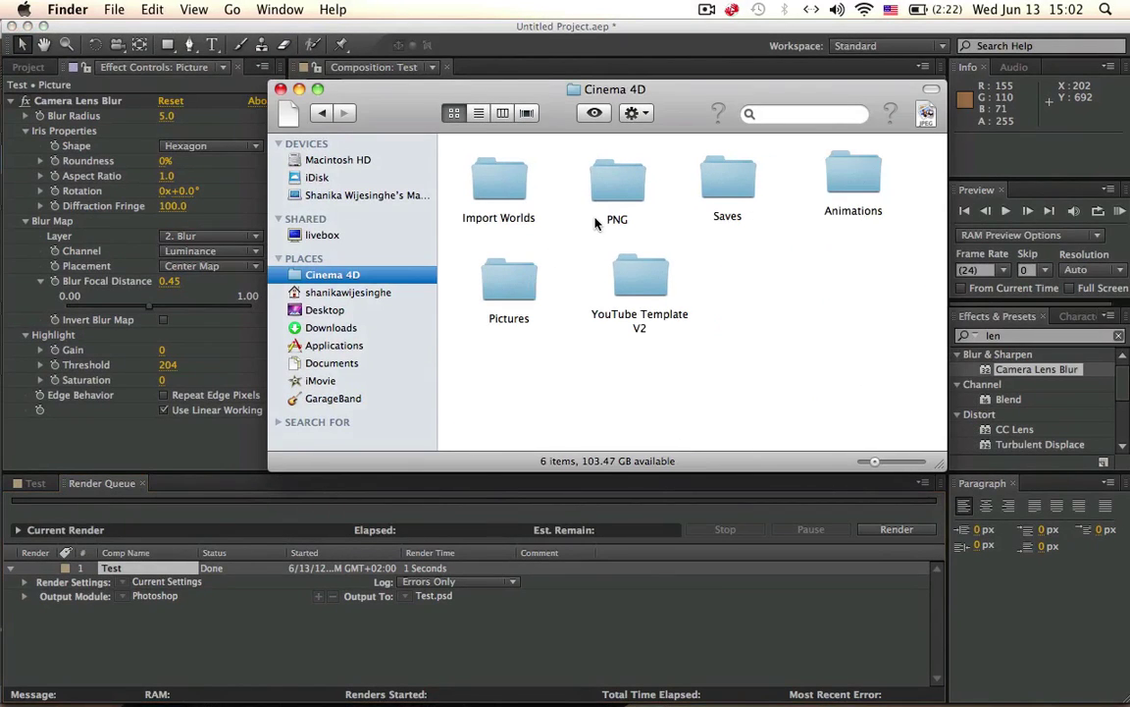
pyautogui.doubleClick(850, 172)
pyautogui.click(717, 183)
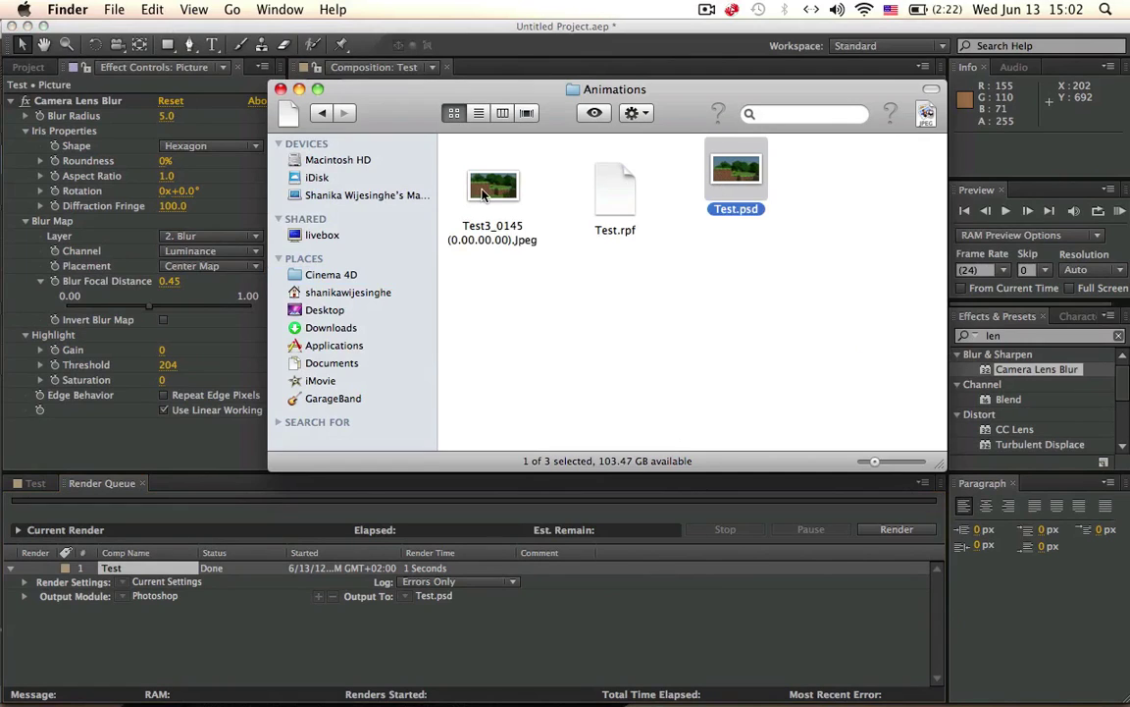
pyautogui.click(486, 194)
pyautogui.click(697, 175)
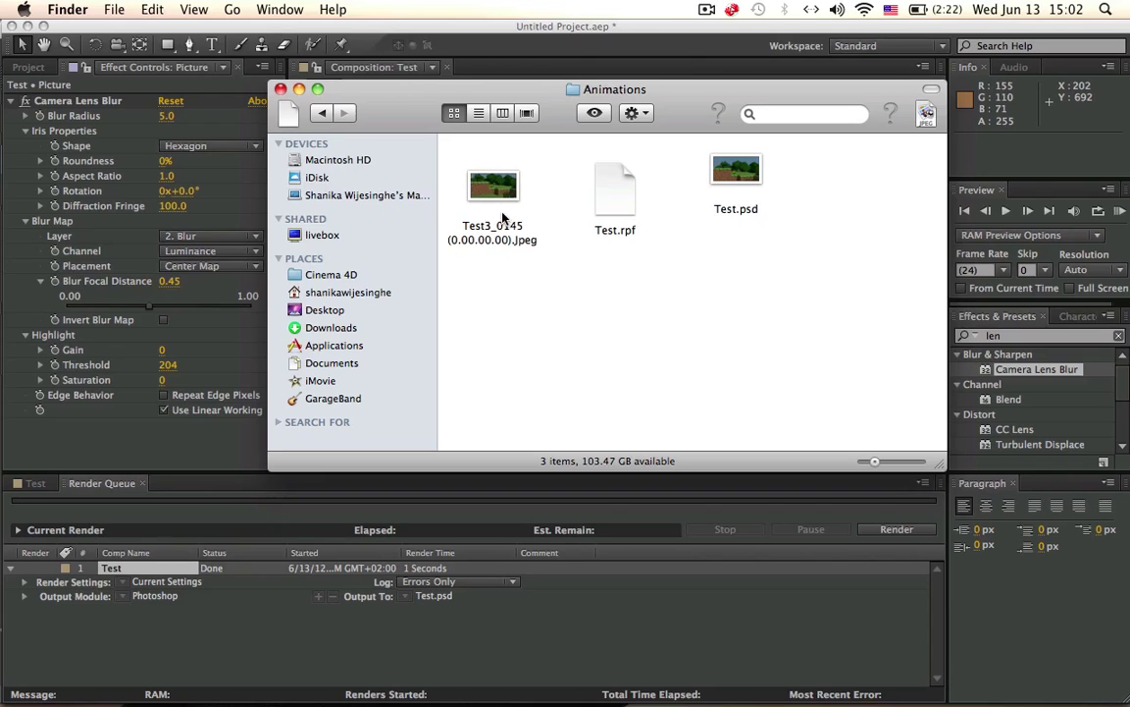
# Step: Rename Test.psd in the Animations folder to Test.jpeg
pyautogui.click(736, 179)
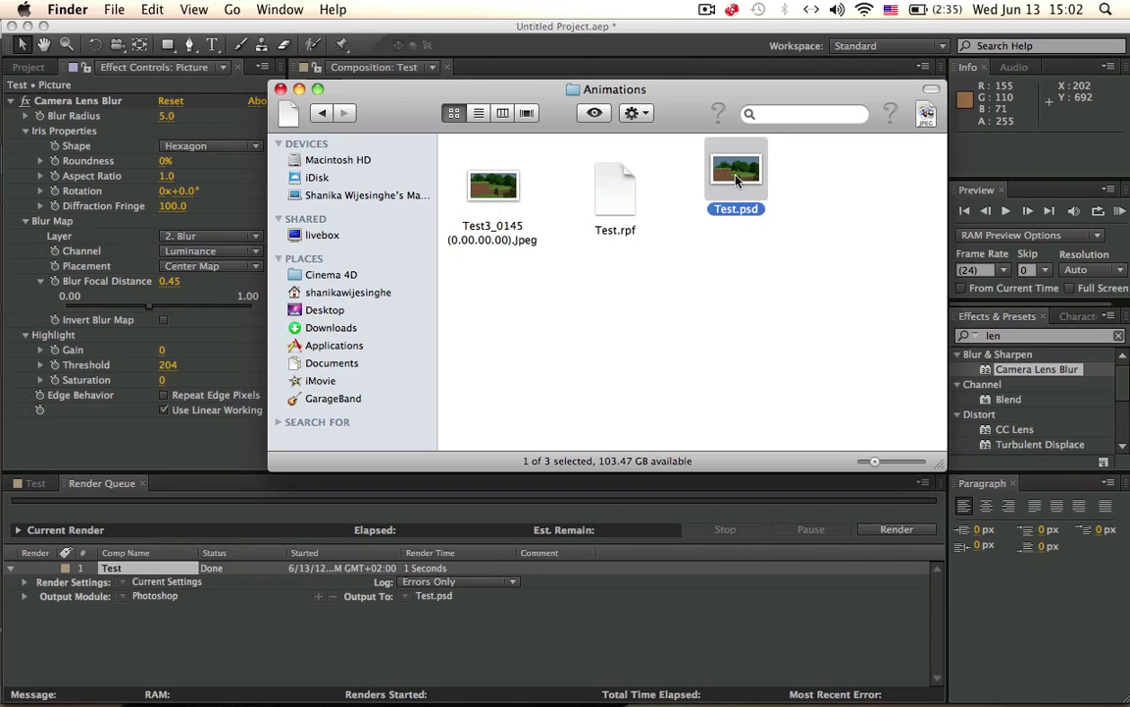
pyautogui.press('Return')
pyautogui.press('Right')
pyautogui.press('BackSpace')
pyautogui.press('BackSpace')
pyautogui.press('BackSpace')
pyautogui.write('jep')
pyautogui.press('BackSpace')
pyautogui.press('BackSpace')
pyautogui.write('peg')
pyautogui.press('Return')
pyautogui.click(690, 270)
# Step: Open Test.jpeg in Preview, examine the blur on the trees and foreground blocks, and close the image
pyautogui.doubleClick(685, 152)
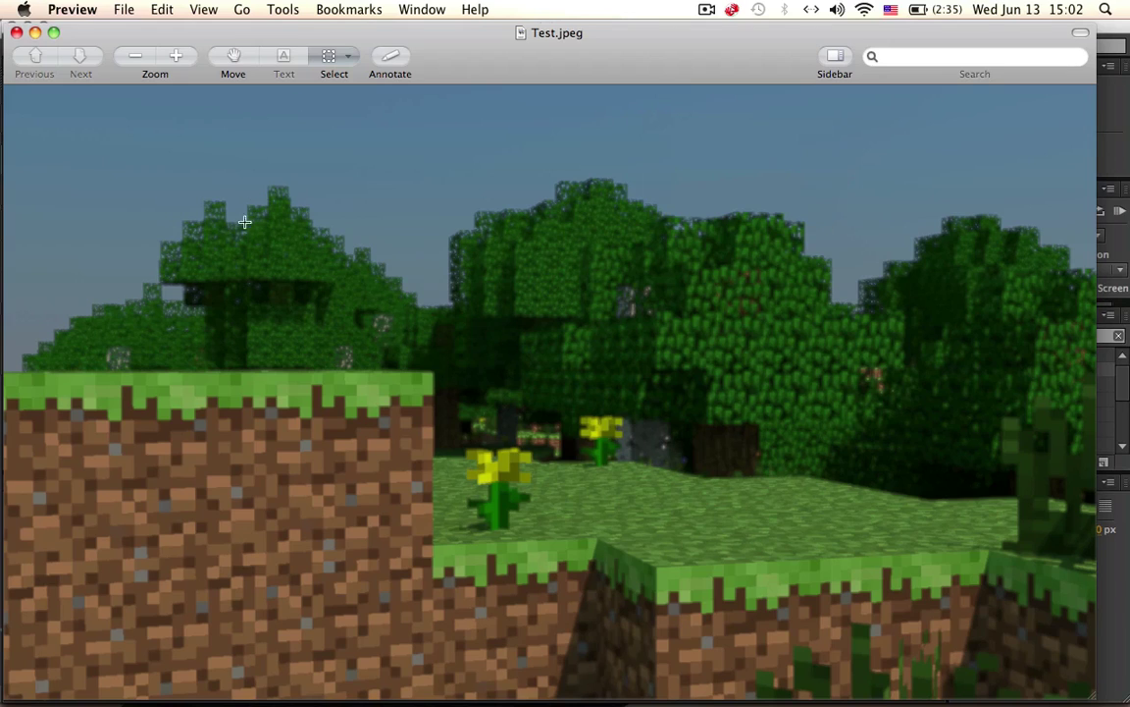
pyautogui.moveTo(122, 199); pyautogui.dragTo(424, 421)
pyautogui.moveTo(529, 246); pyautogui.dragTo(779, 554)
pyautogui.click(288, 182)
pyautogui.moveTo(458, 80); pyautogui.dragTo(466, 76)
pyautogui.moveTo(482, 17)
pyautogui.mouseDown()
pyautogui.moveTo(505, 10)
pyautogui.moveTo(467, 8)
pyautogui.moveTo(476, 4)
pyautogui.mouseUp()
pyautogui.click(16, 30)
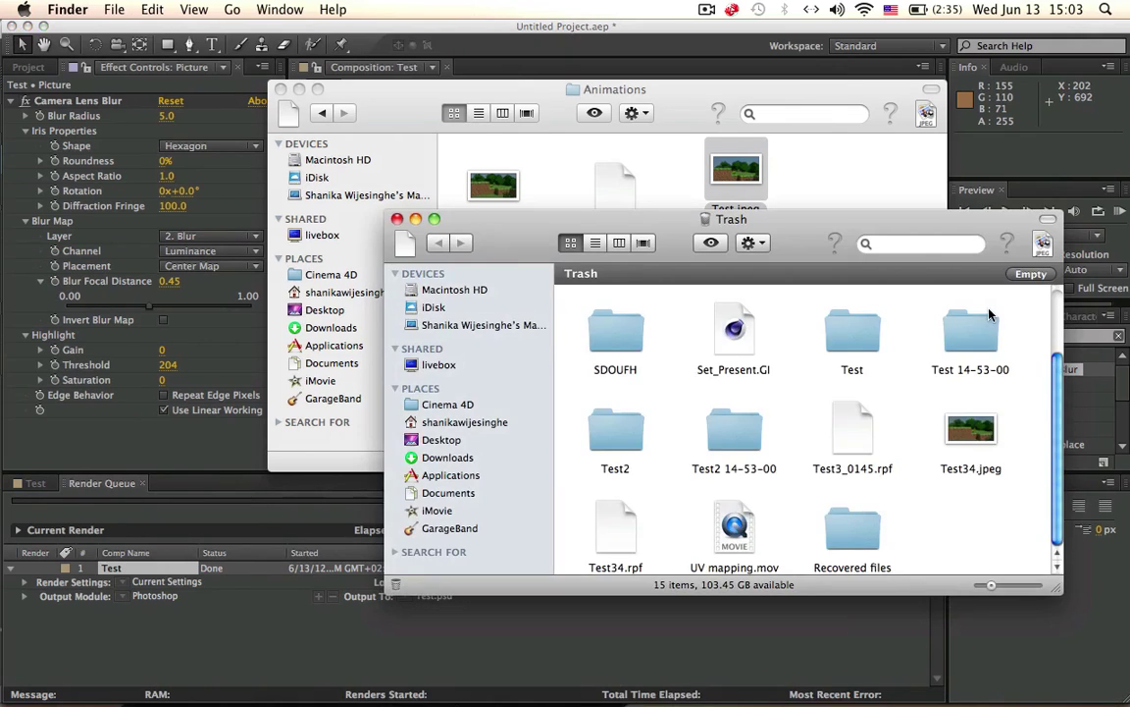
# Step: Move Pic.mov out of the Trash into the Animations folder
pyautogui.doubleClick(970, 320)
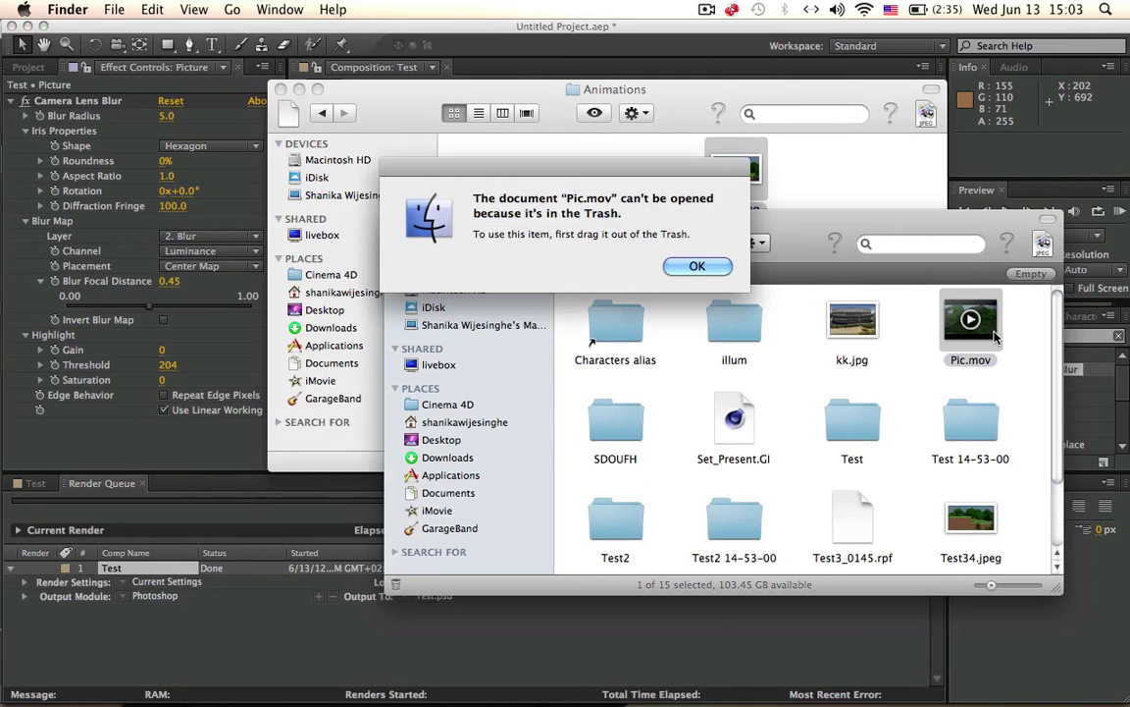
pyautogui.click(697, 267)
pyautogui.moveTo(971, 320); pyautogui.dragTo(888, 207)
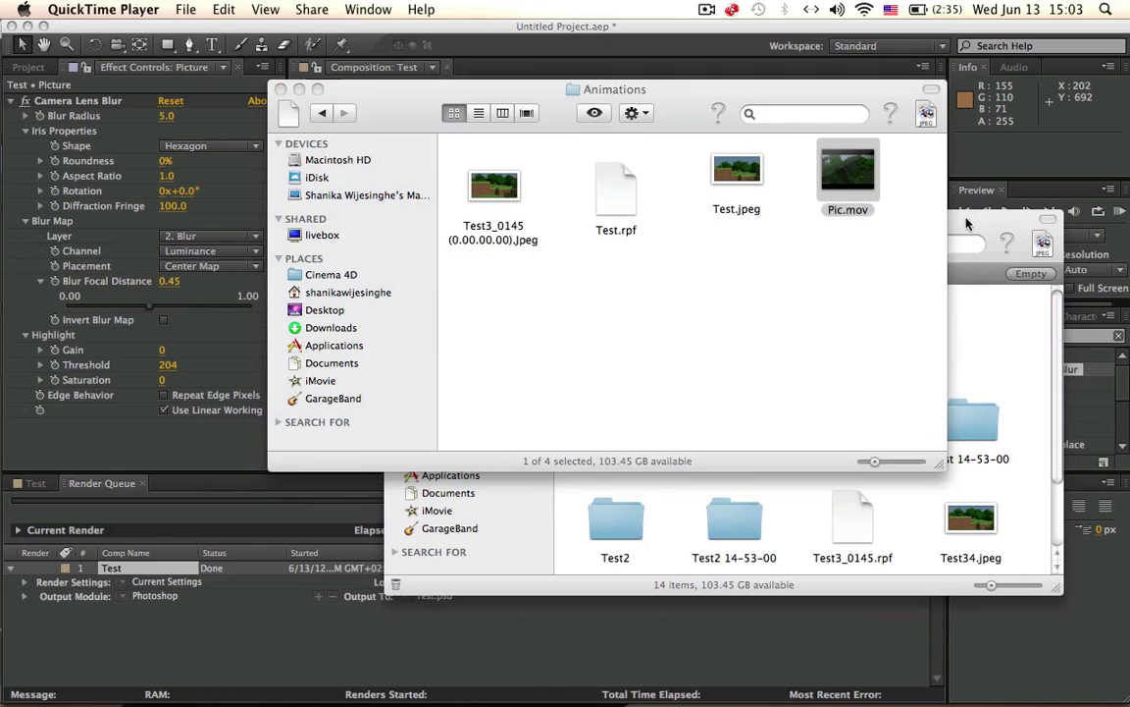
# Step: Close the Trash window and play part of Pic.mov in QuickTime Player to examine the example landscape
pyautogui.moveTo(967, 220); pyautogui.dragTo(957, 172)
pyautogui.click(386, 170)
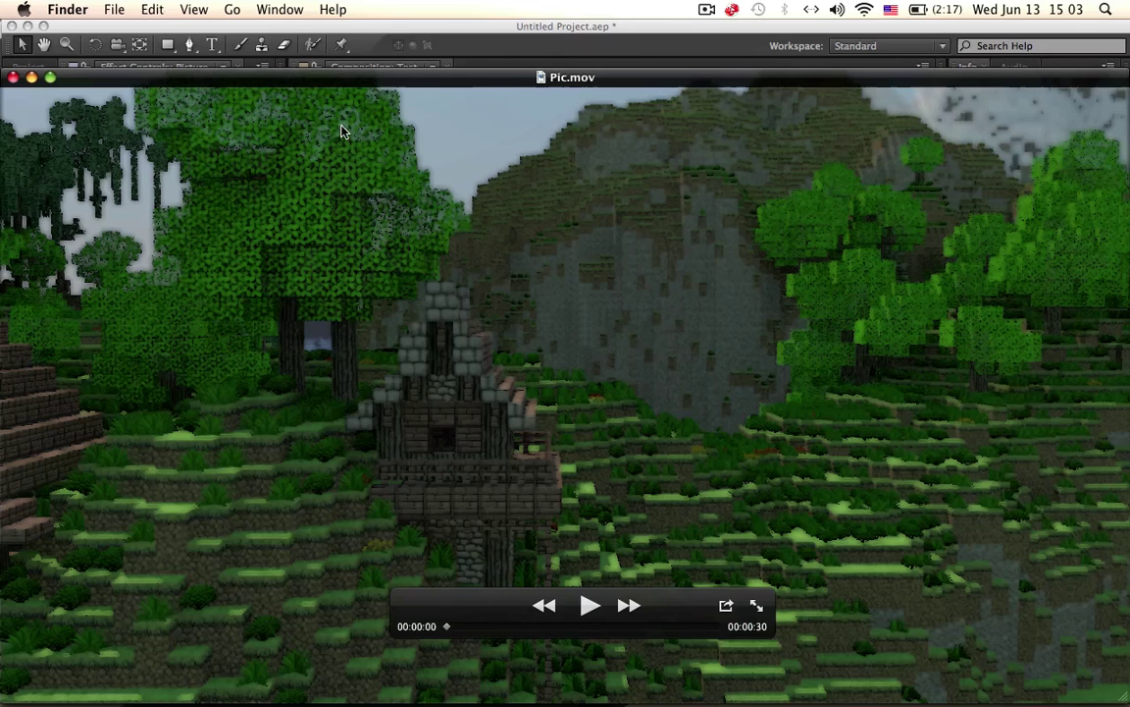
pyautogui.click(504, 60)
pyautogui.moveTo(654, 90); pyautogui.dragTo(648, 36)
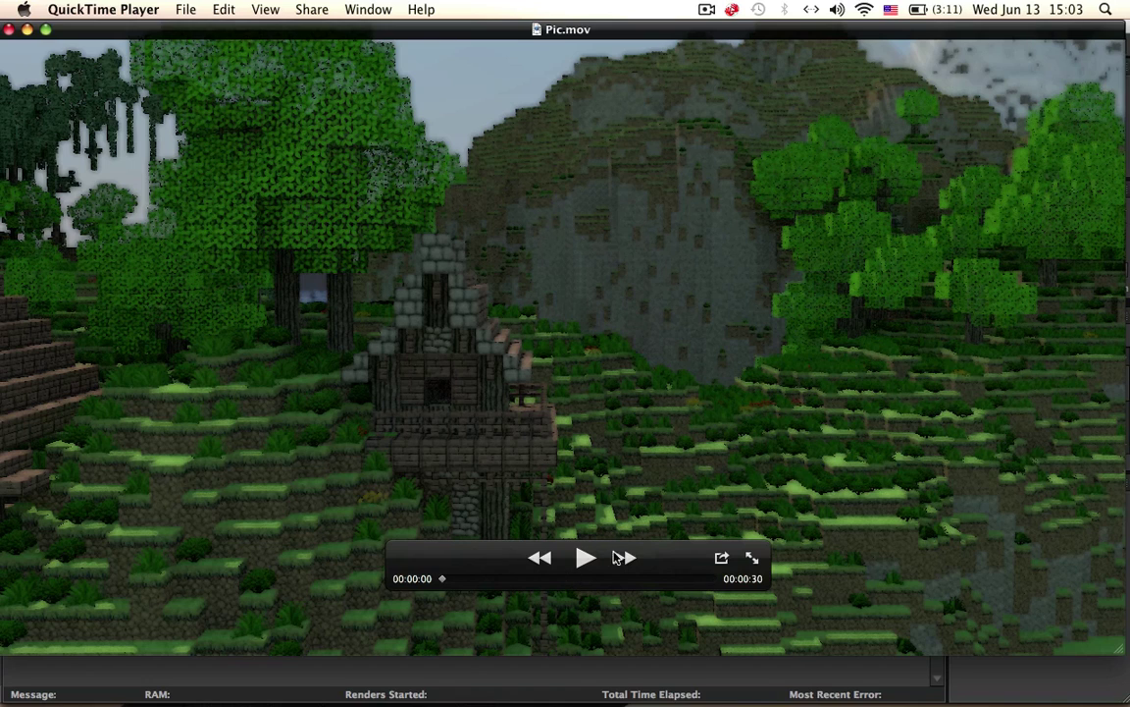
pyautogui.click(588, 579)
pyautogui.click(583, 558)
pyautogui.click(586, 557)
# Step: Quit QuickTime Player and close the Animations folder window
pyautogui.click(706, 10)
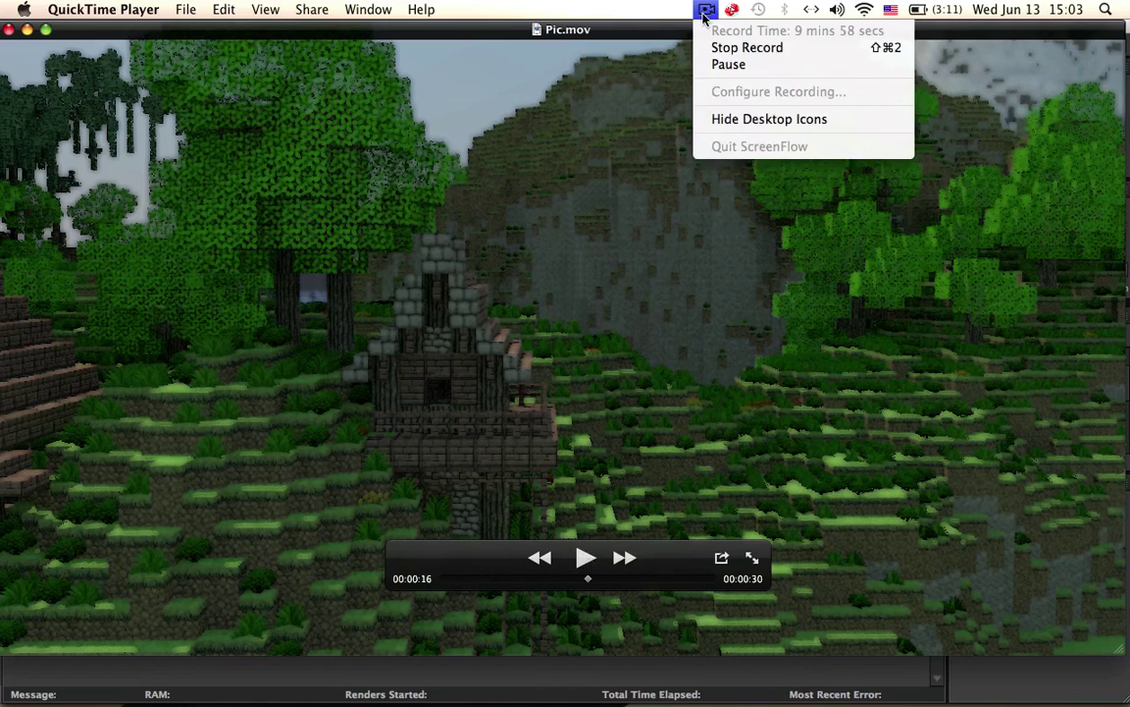
pyautogui.click(704, 18)
pyautogui.moveTo(579, 31)
pyautogui.mouseDown()
pyautogui.moveTo(687, 32)
pyautogui.moveTo(593, 35)
pyautogui.mouseUp()
pyautogui.press('super+q')
pyautogui.moveTo(540, 117); pyautogui.dragTo(622, 185)
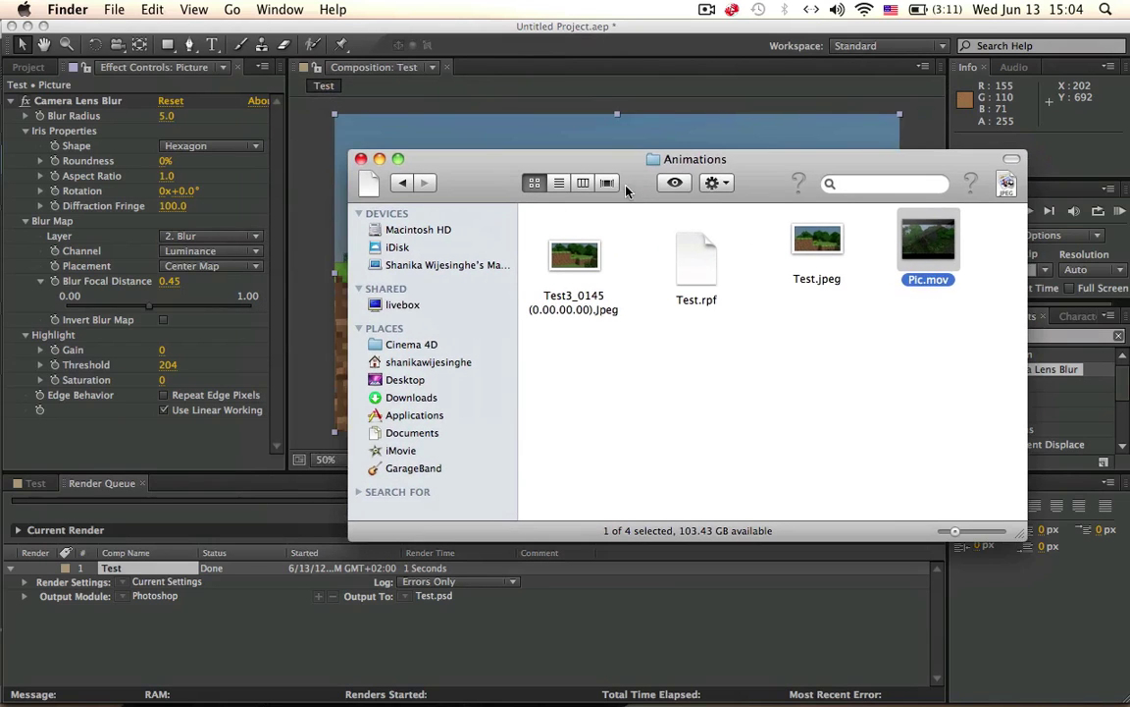
pyautogui.click(360, 158)
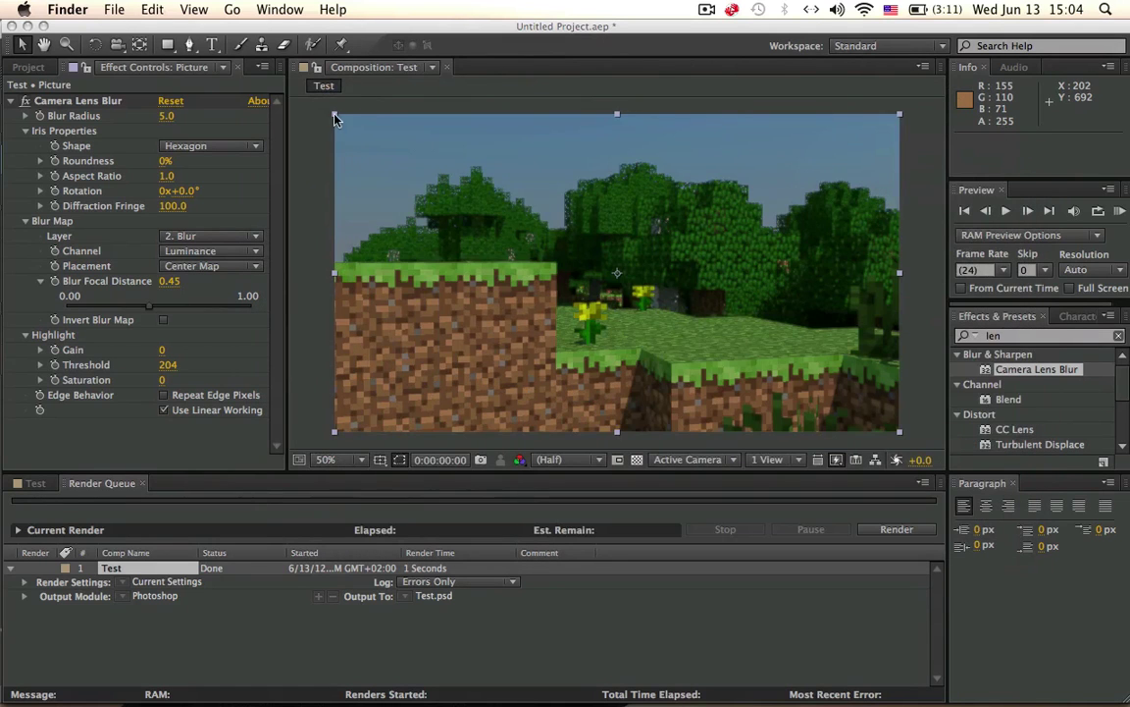
pyautogui.click(310, 117)
pyautogui.click(308, 118)
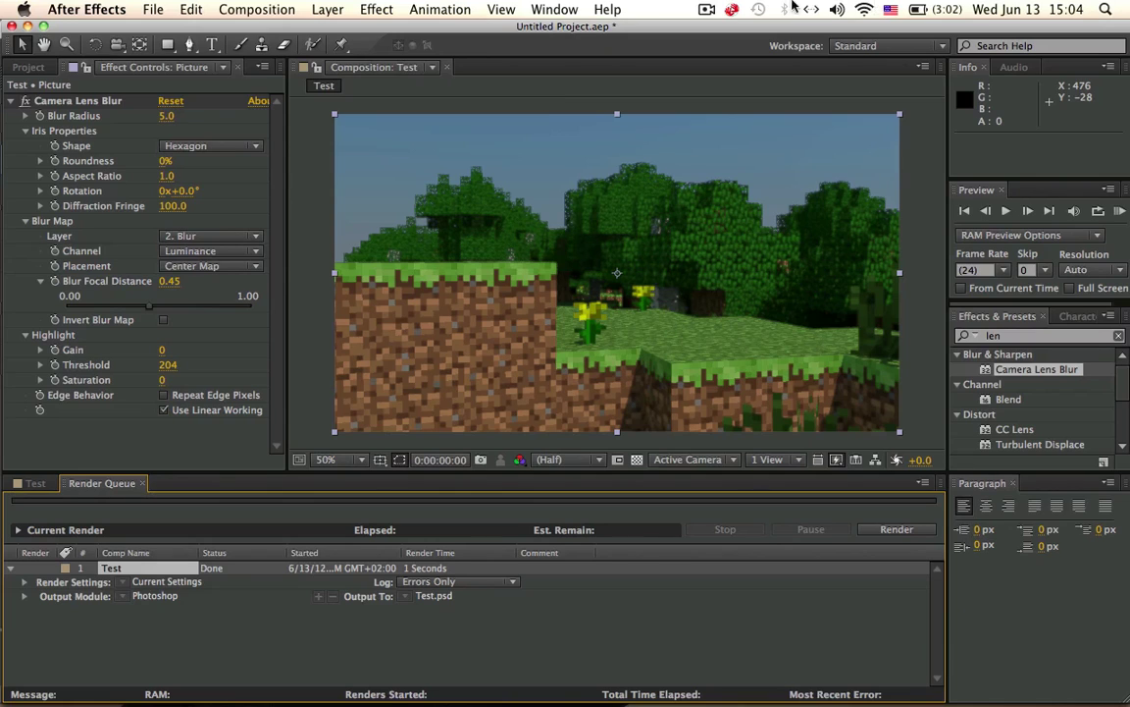
pyautogui.click(707, 9)
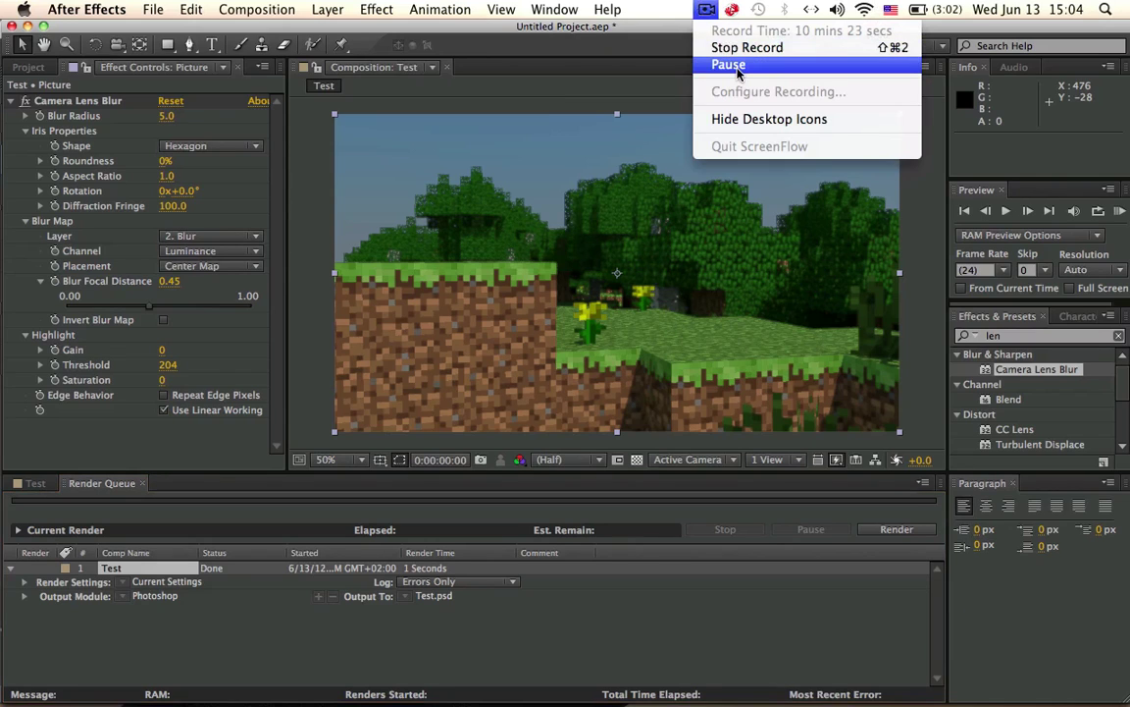